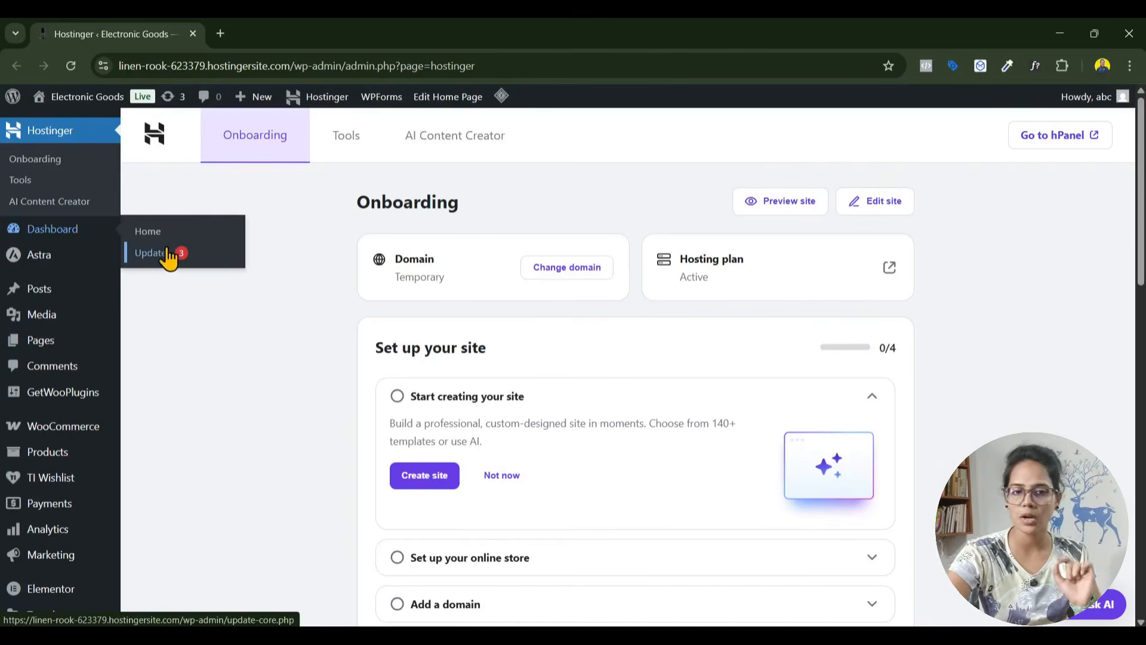
Open the WordPress updates page and select all listed plugins and the Astra theme for updating.
{"action": "left_click", "coordinate": [169, 255]}
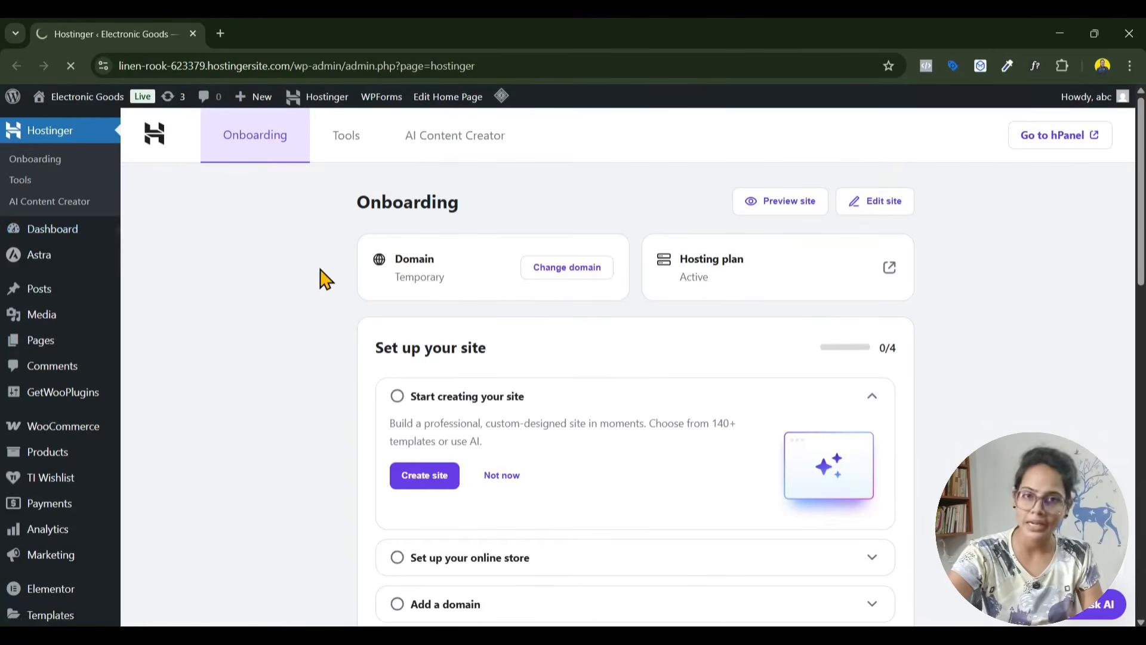
{"action": "scroll", "coordinate": [322, 284], "scroll_direction": "down", "scroll_amount": 1}
{"action": "scroll", "coordinate": [322, 293], "scroll_direction": "down", "scroll_amount": 10}
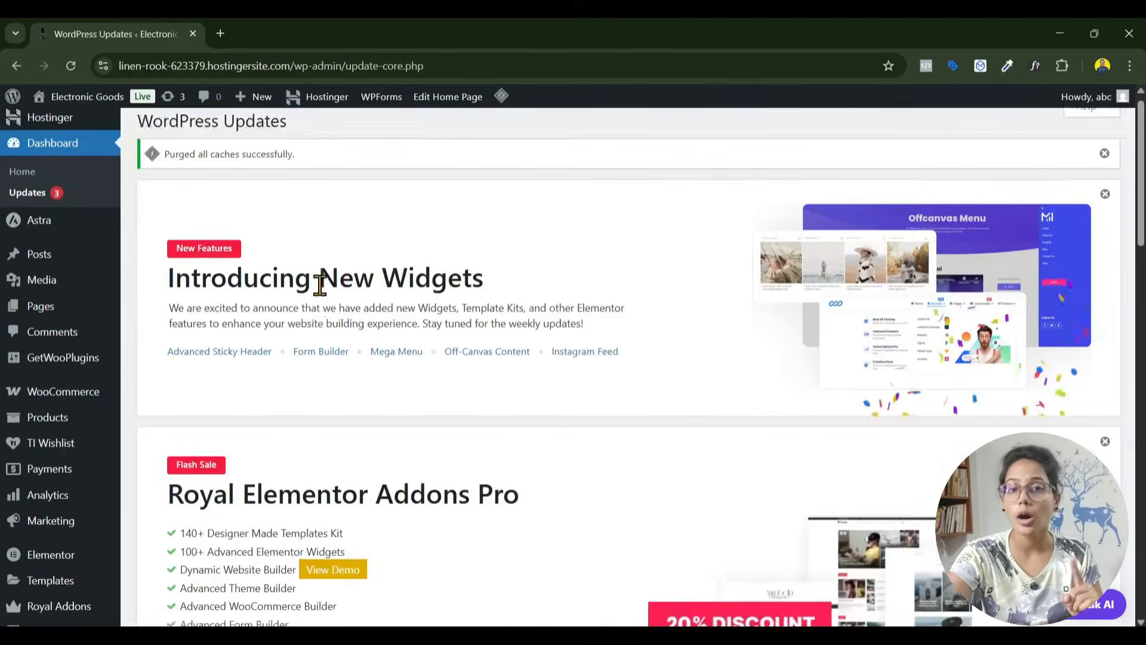
{"action": "scroll", "coordinate": [323, 301], "scroll_direction": "down", "scroll_amount": 6}
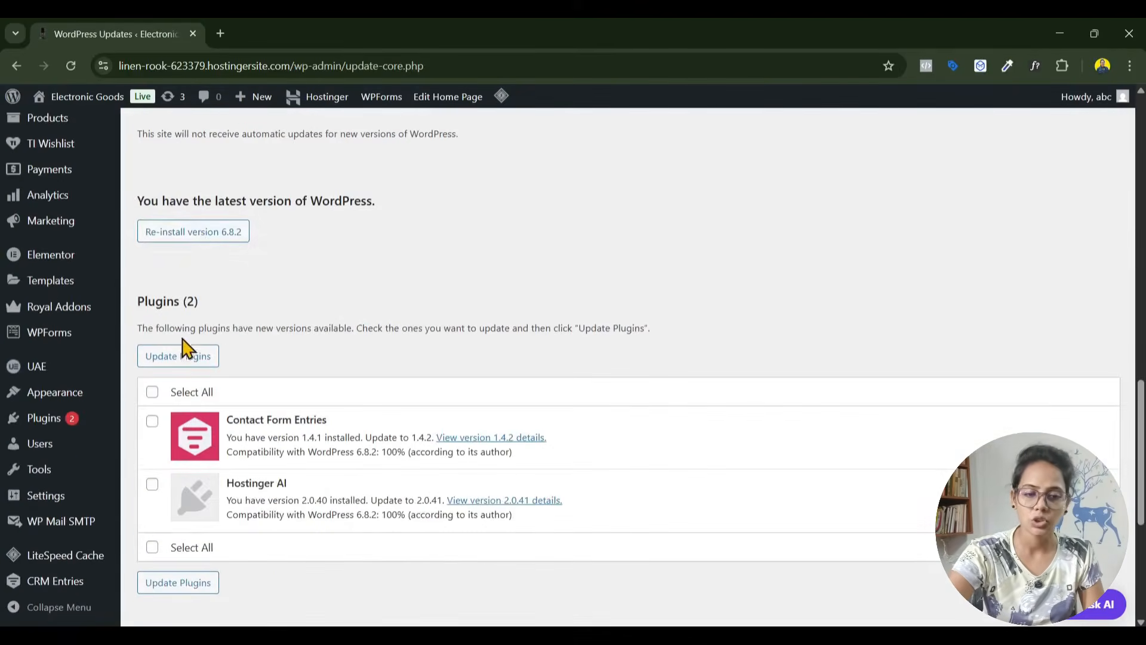
{"action": "scroll", "coordinate": [250, 382], "scroll_direction": "down", "scroll_amount": 2}
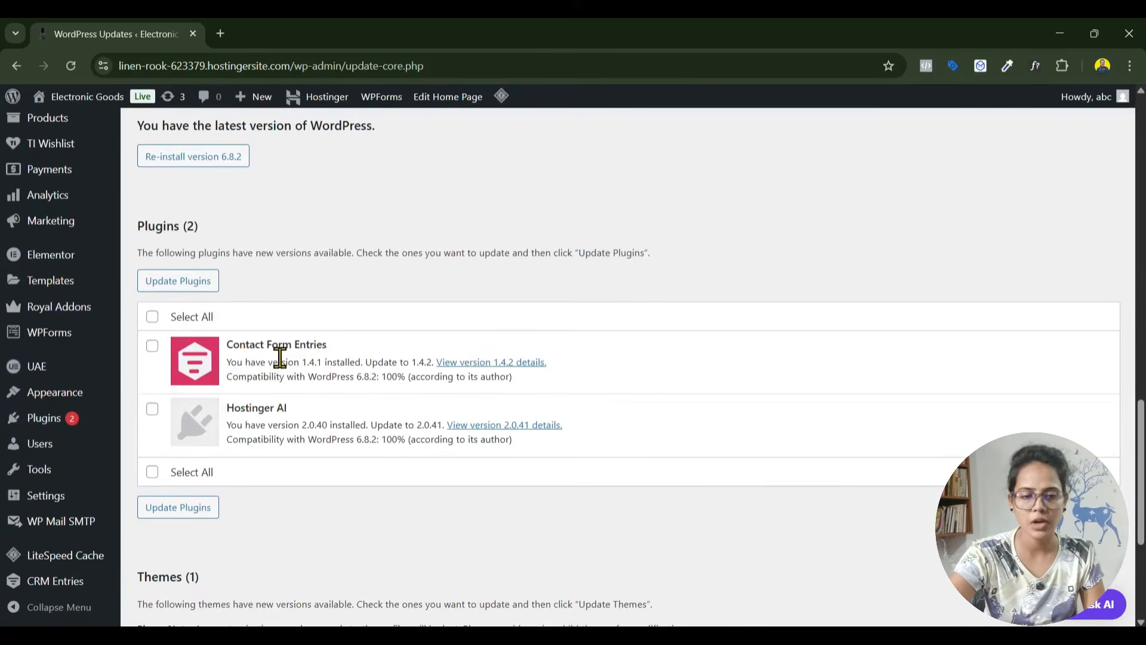
{"action": "left_click", "coordinate": [154, 316]}
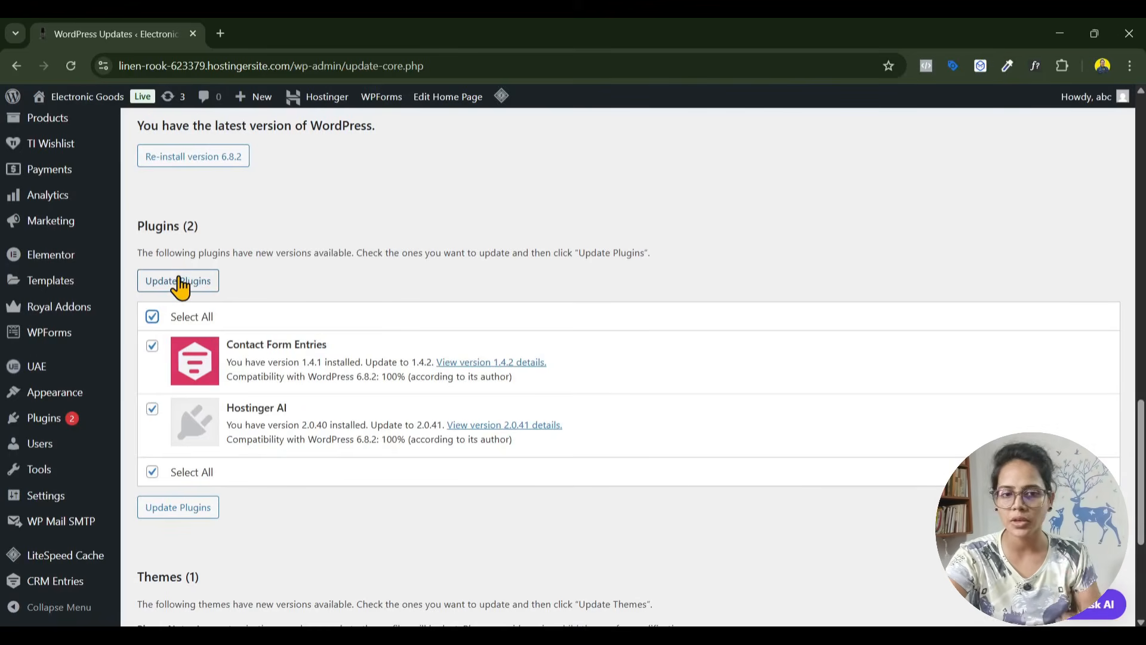
{"action": "scroll", "coordinate": [179, 285], "scroll_direction": "down", "scroll_amount": 3}
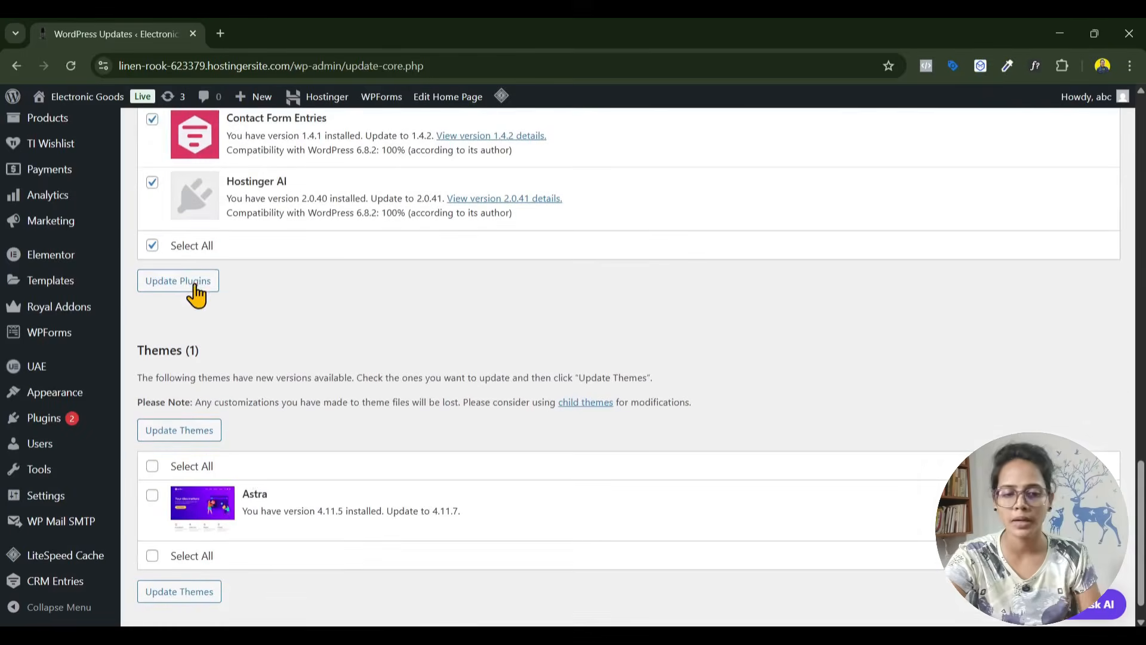
{"action": "left_click", "coordinate": [152, 468]}
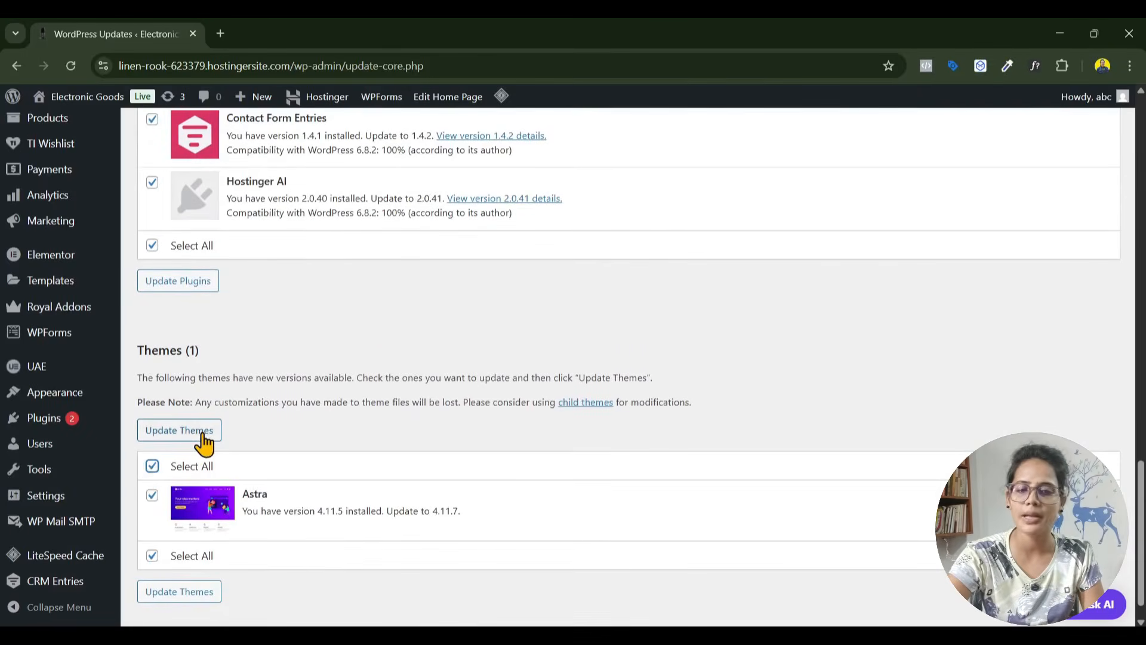
Review the updates page and look through the Posts, Media, Pages, Plugins and Users sections of the admin menu.
{"action": "scroll", "coordinate": [297, 479], "scroll_direction": "up", "scroll_amount": 5}
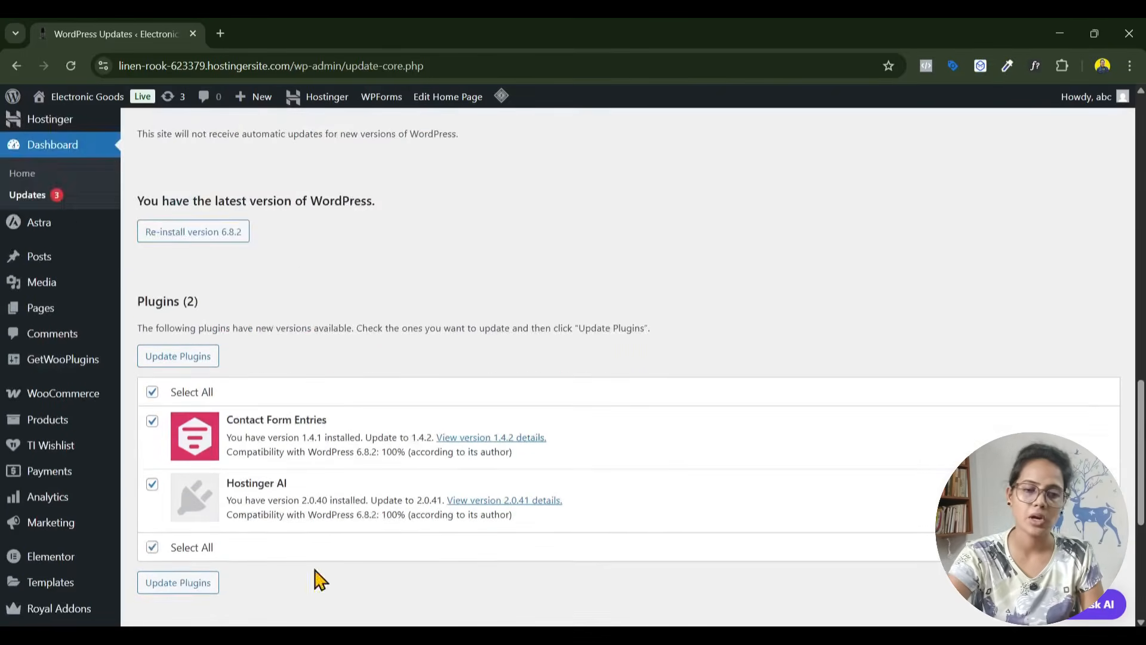
{"action": "scroll", "coordinate": [310, 437], "scroll_direction": "down", "scroll_amount": 4}
{"action": "scroll", "coordinate": [366, 499], "scroll_direction": "up", "scroll_amount": 7}
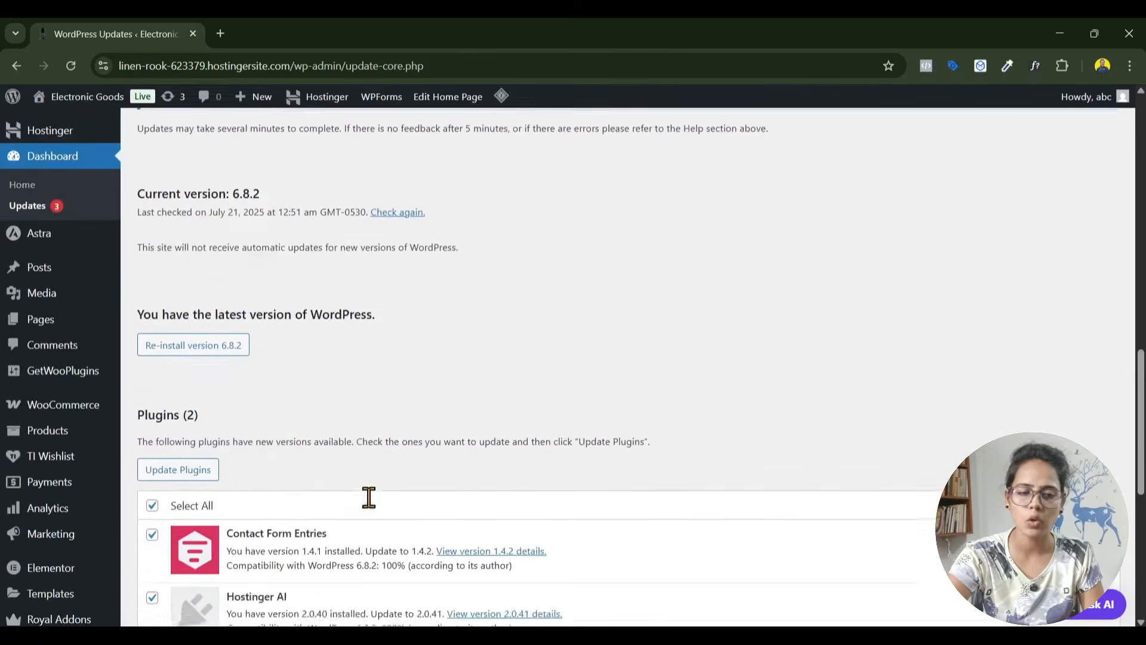
{"action": "scroll", "coordinate": [361, 475], "scroll_direction": "up", "scroll_amount": 1}
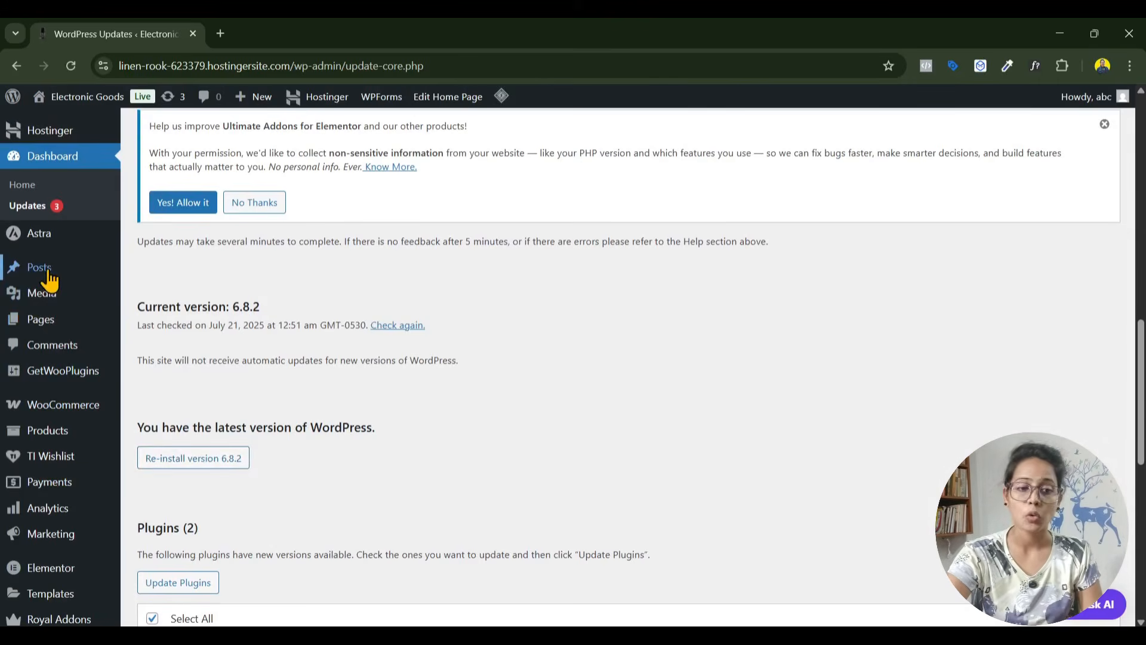
{"action": "mouse_move", "coordinate": [50, 278]}
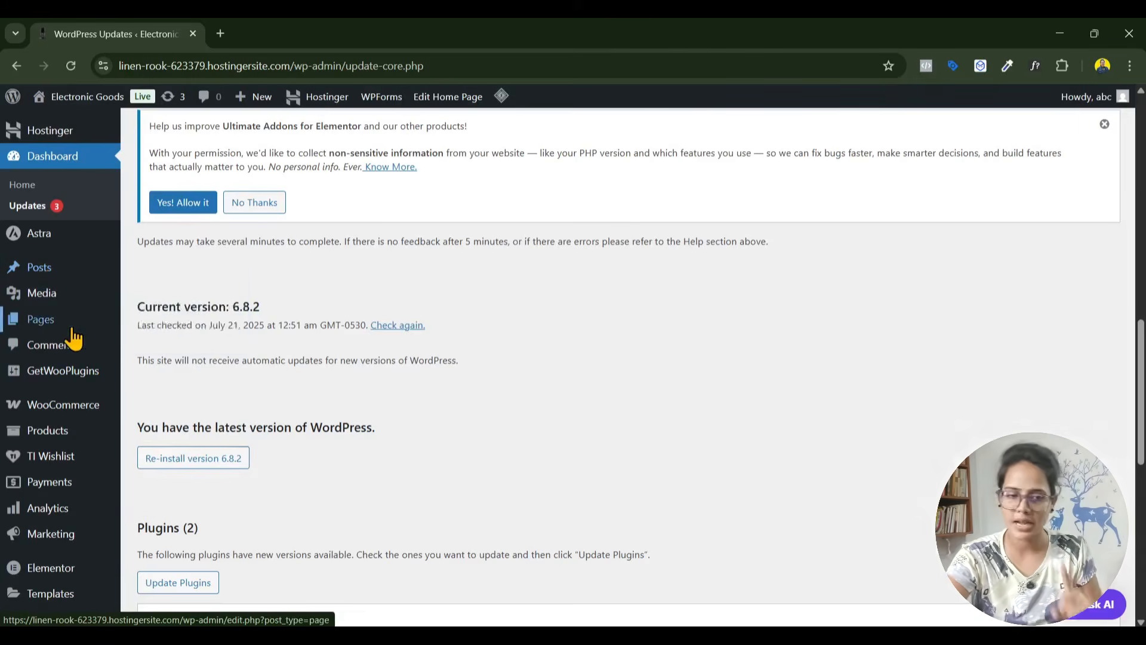
{"action": "mouse_move", "coordinate": [44, 329]}
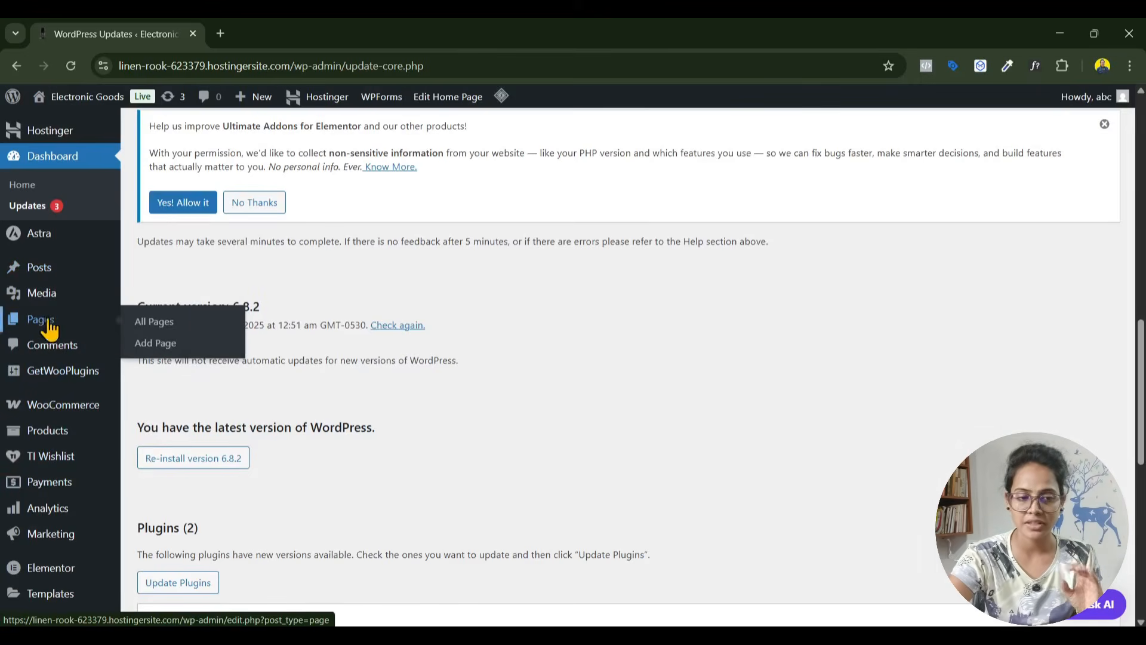
{"action": "mouse_move", "coordinate": [43, 297]}
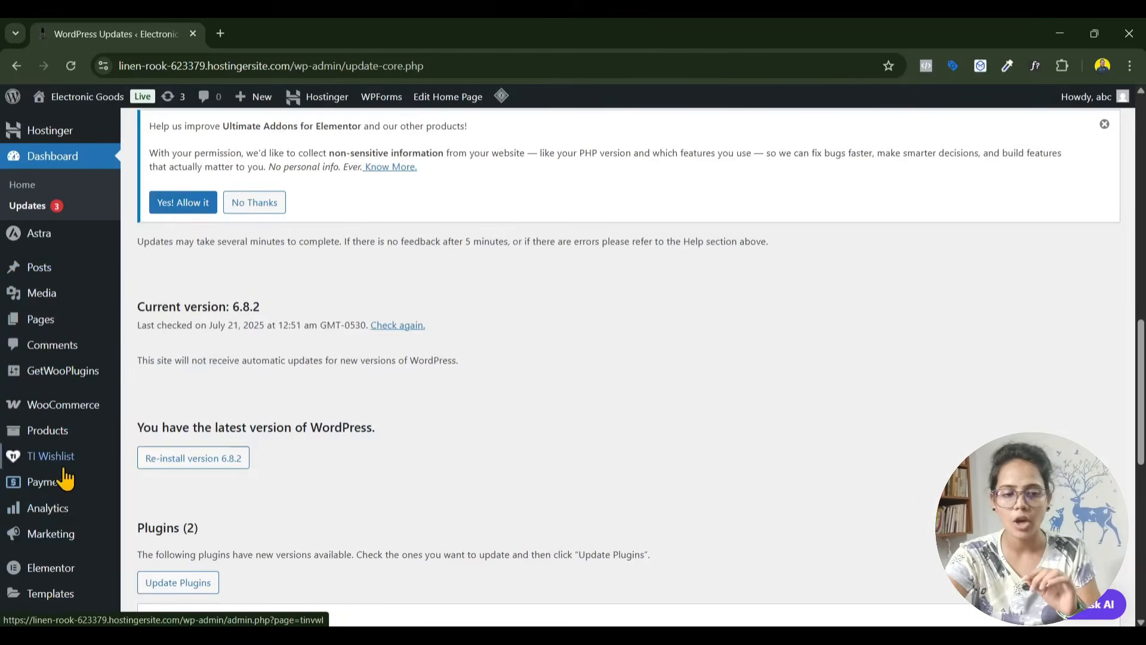
{"action": "scroll", "coordinate": [53, 508], "scroll_direction": "down", "scroll_amount": 4}
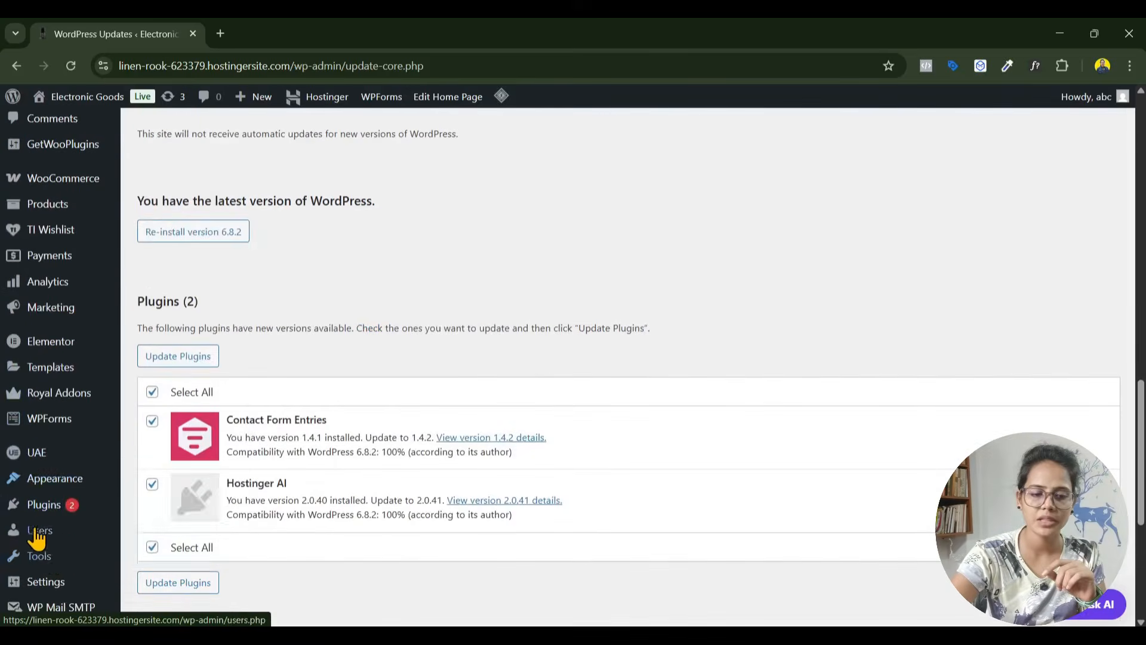
{"action": "mouse_move", "coordinate": [37, 512]}
{"action": "scroll", "coordinate": [38, 512], "scroll_direction": "up", "scroll_amount": 4}
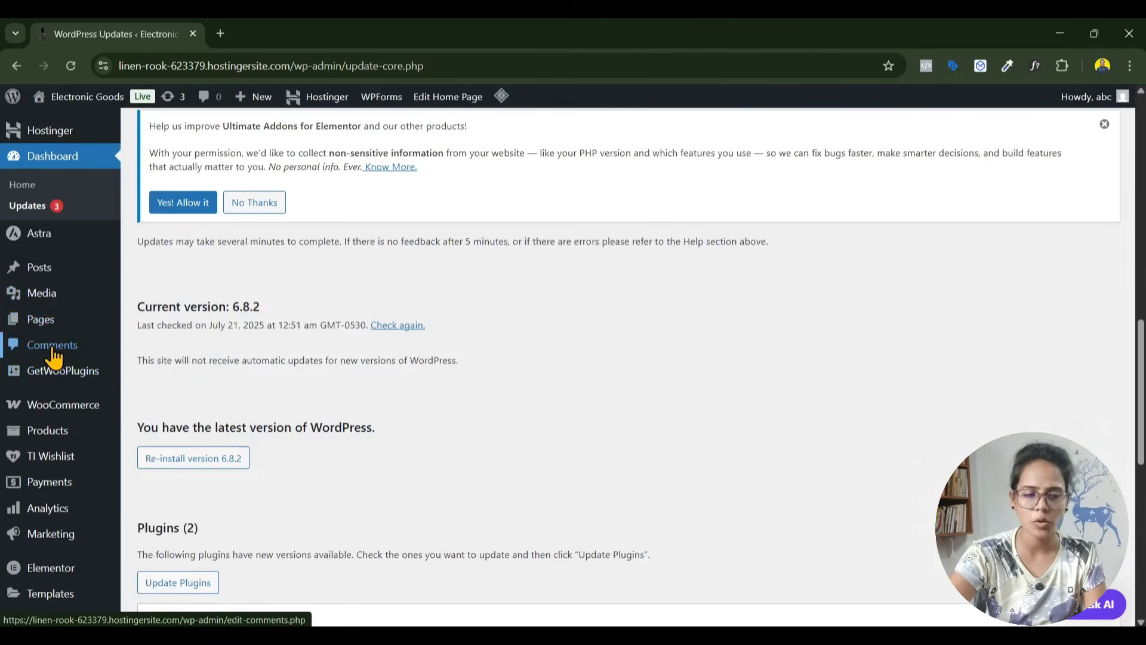
{"action": "scroll", "coordinate": [53, 356], "scroll_direction": "down", "scroll_amount": 6}
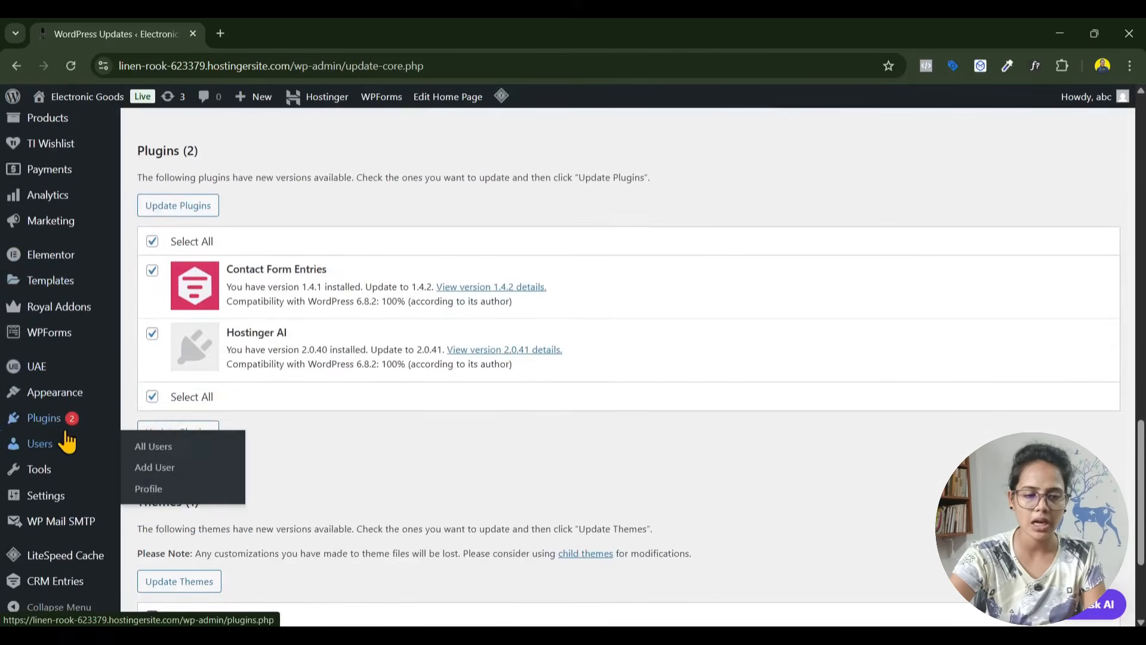
{"action": "mouse_move", "coordinate": [35, 425]}
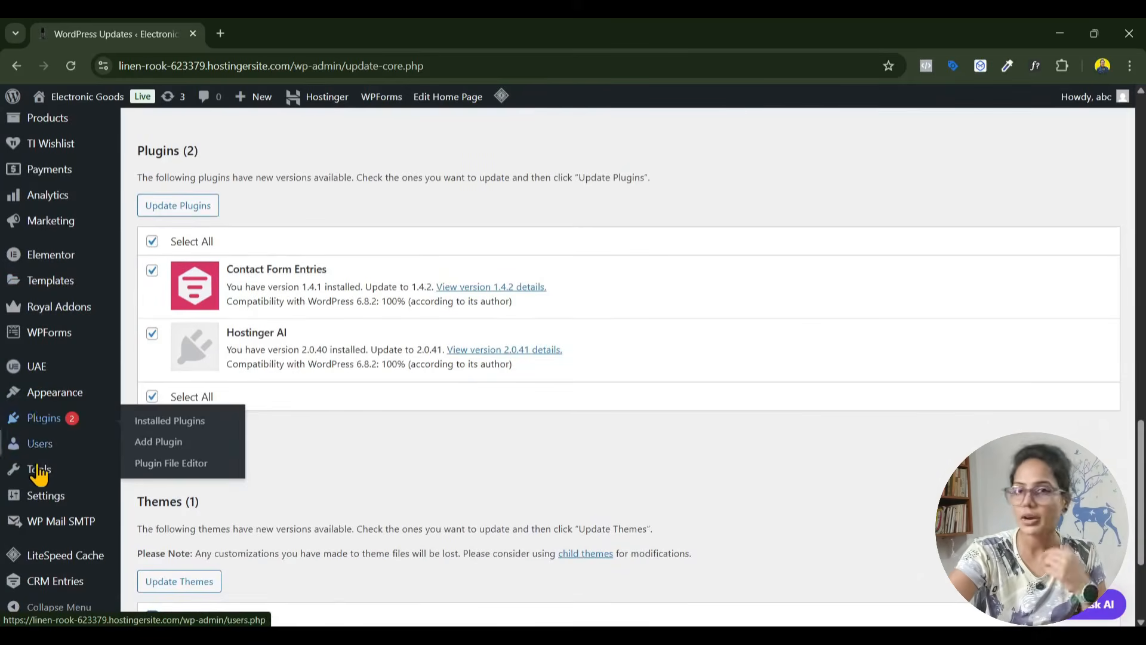
{"action": "mouse_move", "coordinate": [40, 455]}
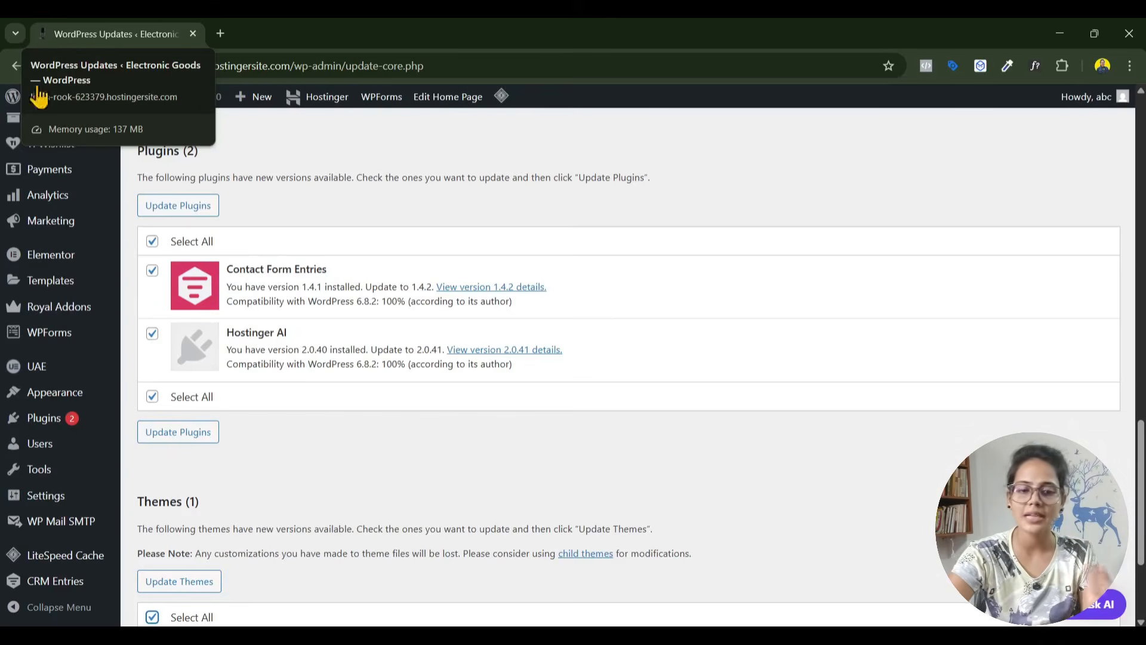
Open the General settings and examine the site title, site language, timezone and date format options.
{"action": "left_click", "coordinate": [49, 495]}
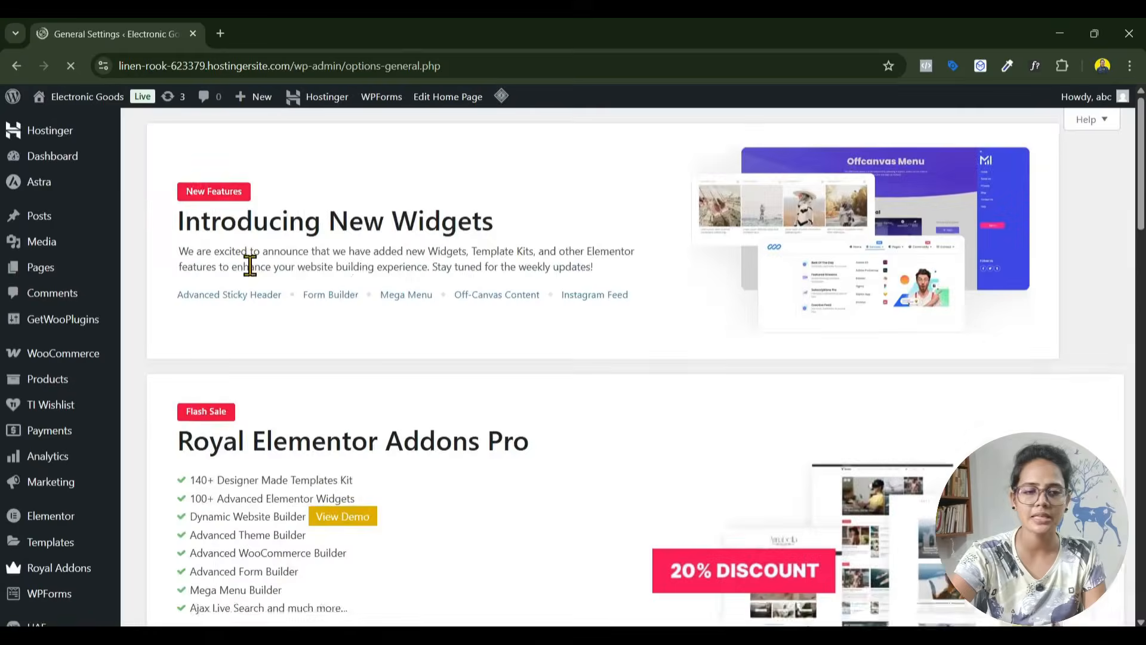
{"action": "scroll", "coordinate": [346, 292], "scroll_direction": "down", "scroll_amount": 12}
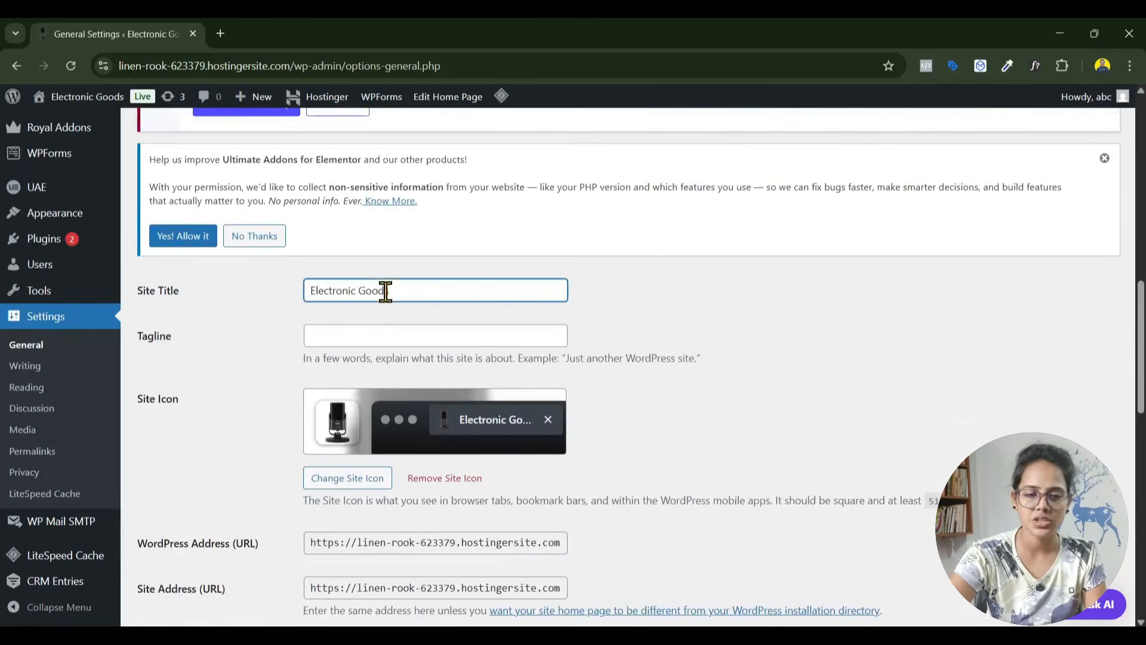
{"action": "left_click_drag", "start_coordinate": [384, 290], "coordinate": [234, 314]}
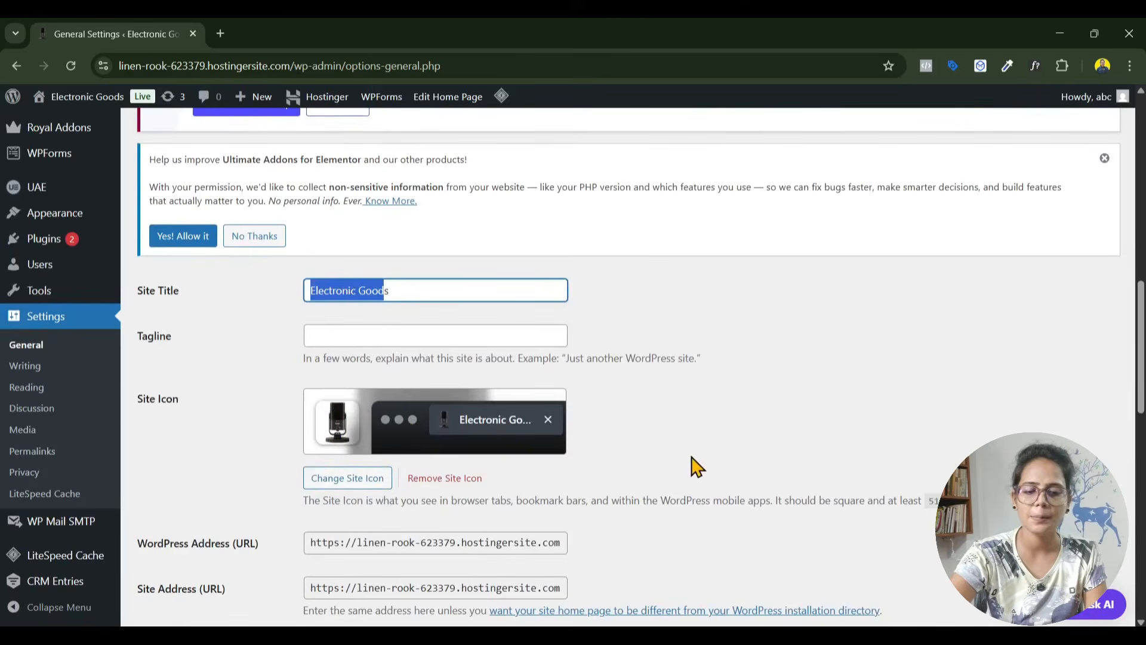
{"action": "scroll", "coordinate": [692, 469], "scroll_direction": "down", "scroll_amount": 8}
{"action": "scroll", "coordinate": [520, 308], "scroll_direction": "down", "scroll_amount": 2}
{"action": "scroll", "coordinate": [519, 306], "scroll_direction": "down", "scroll_amount": 2}
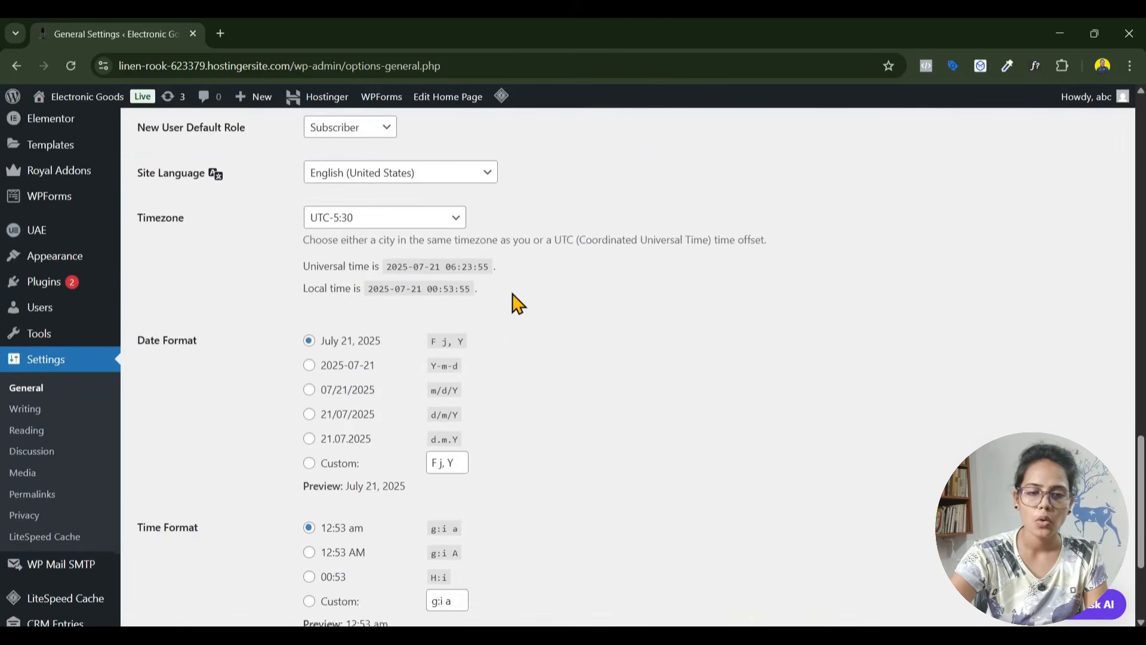
{"action": "scroll", "coordinate": [418, 268], "scroll_direction": "up", "scroll_amount": 1}
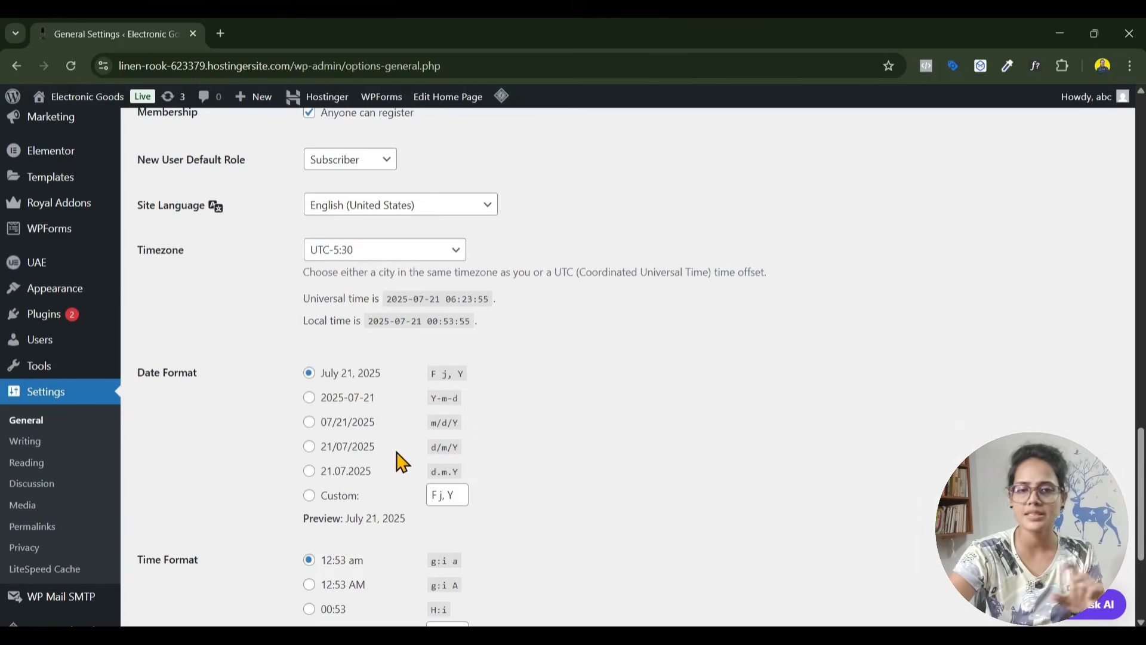
Open the Reading settings and check the homepage display options and the static homepage choices.
{"action": "left_click", "coordinate": [28, 468]}
{"action": "scroll", "coordinate": [292, 491], "scroll_direction": "down", "scroll_amount": 8}
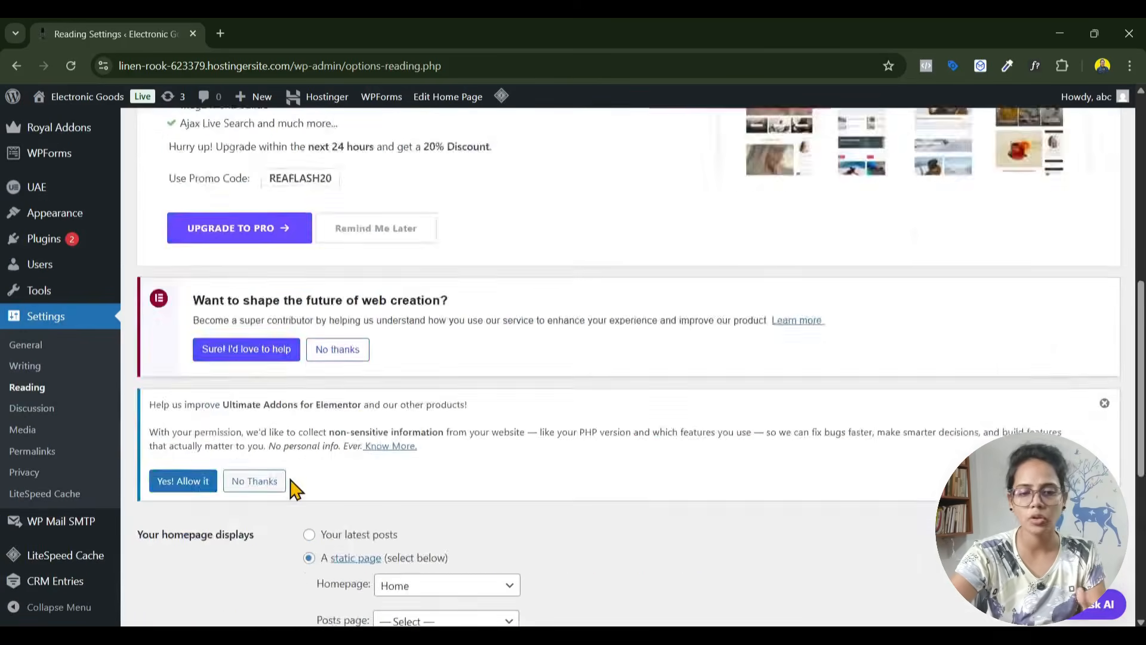
{"action": "scroll", "coordinate": [296, 486], "scroll_direction": "down", "scroll_amount": 4}
{"action": "scroll", "coordinate": [388, 406], "scroll_direction": "down", "scroll_amount": 3}
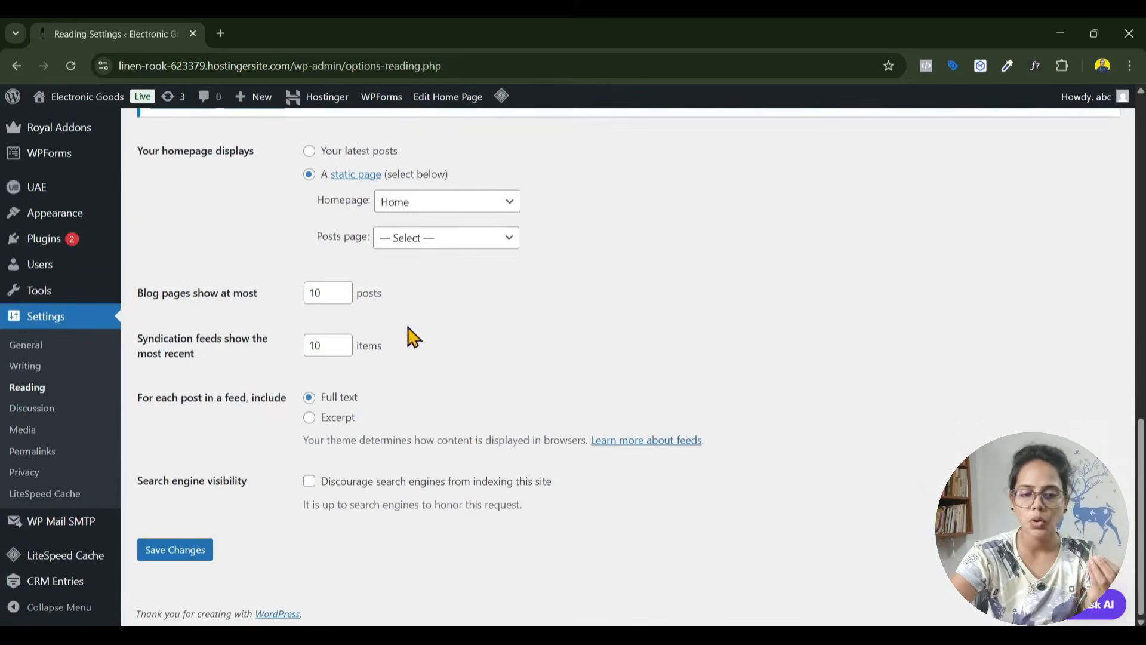
{"action": "left_click", "coordinate": [421, 205]}
{"action": "left_click", "coordinate": [639, 344]}
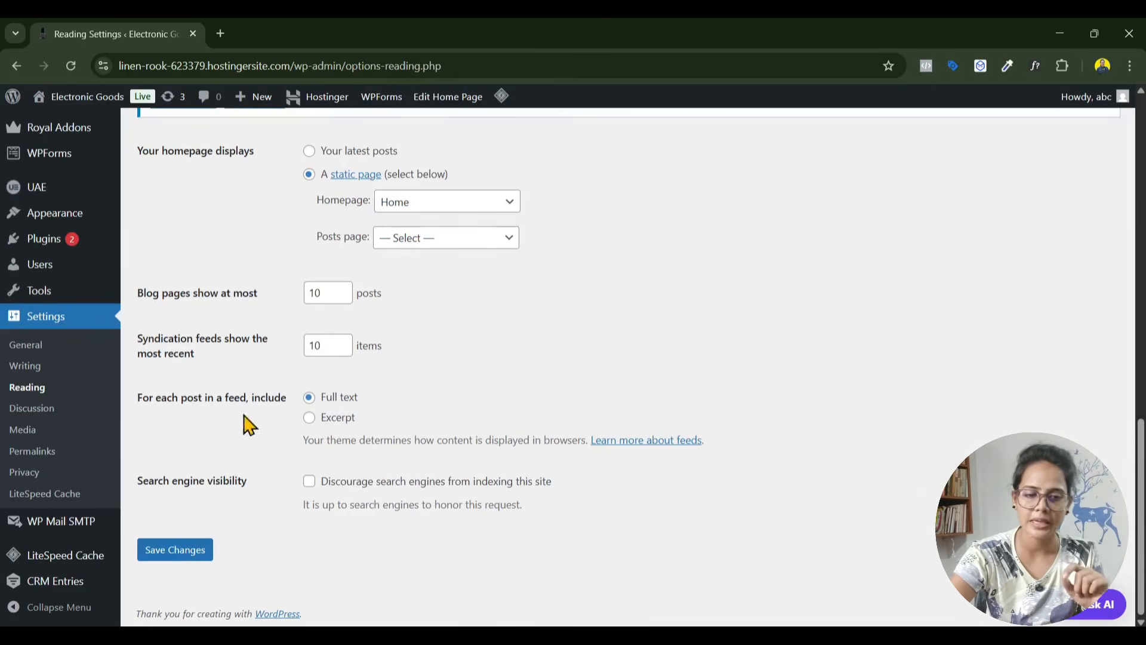
Open the Permalinks settings and examine the available permalink structures.
{"action": "left_click", "coordinate": [47, 458]}
{"action": "scroll", "coordinate": [511, 422], "scroll_direction": "down", "scroll_amount": 15}
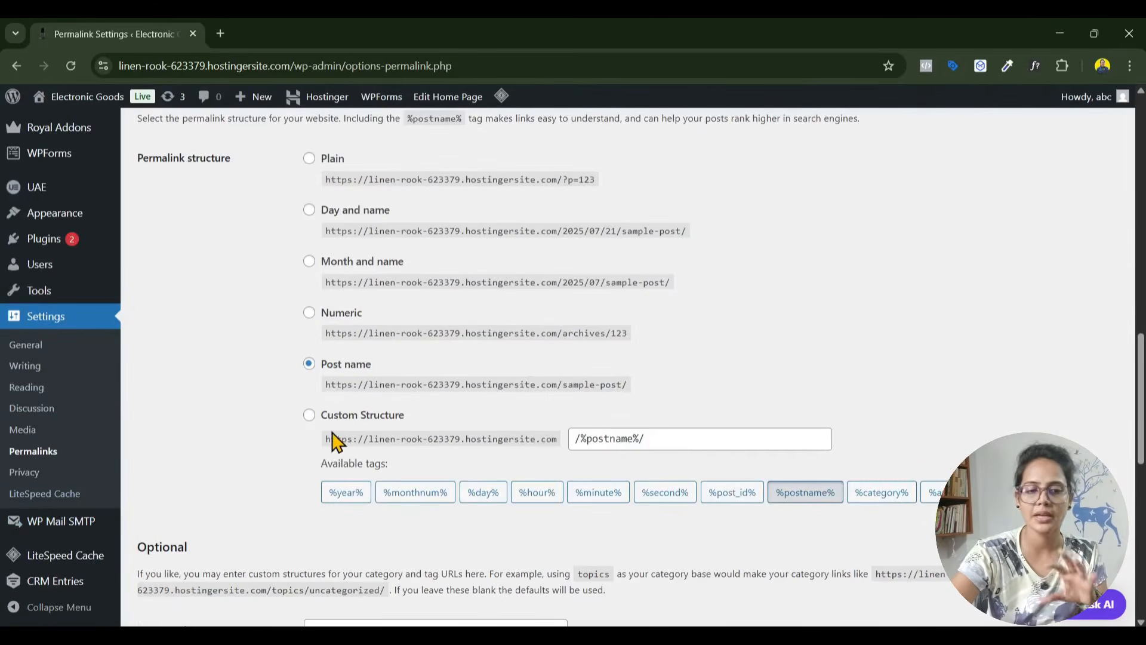
{"action": "mouse_move", "coordinate": [37, 523]}
{"action": "scroll", "coordinate": [37, 524], "scroll_direction": "down", "scroll_amount": 2}
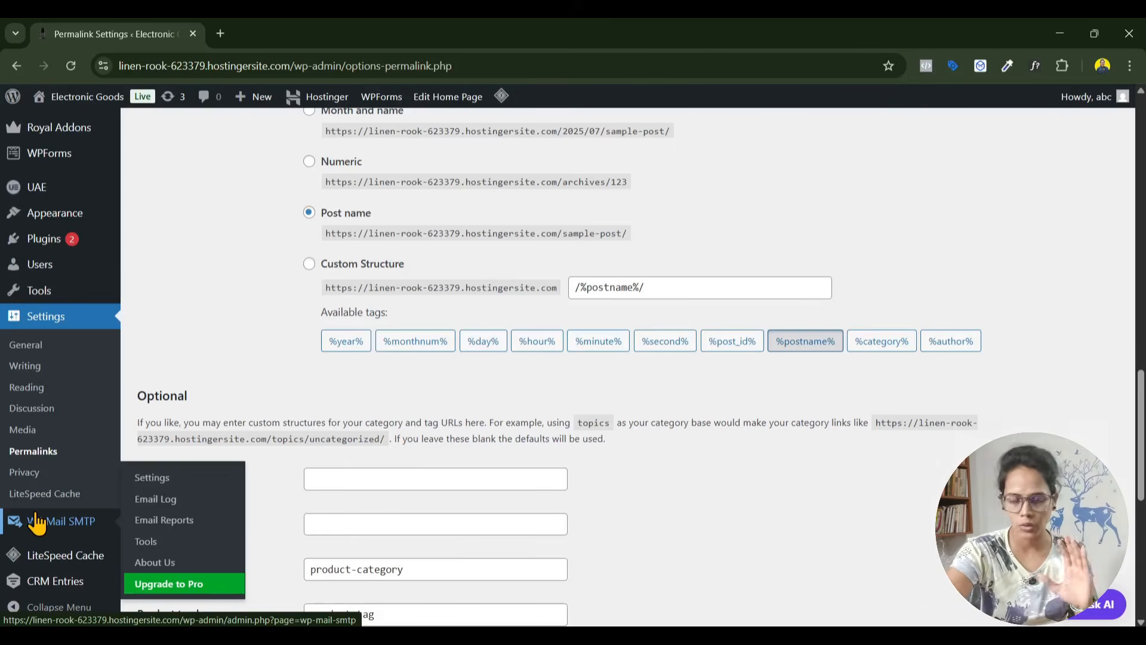
Open the Electronic Goods site in a new browser tab and look through its home page.
{"action": "right_click", "coordinate": [76, 96]}
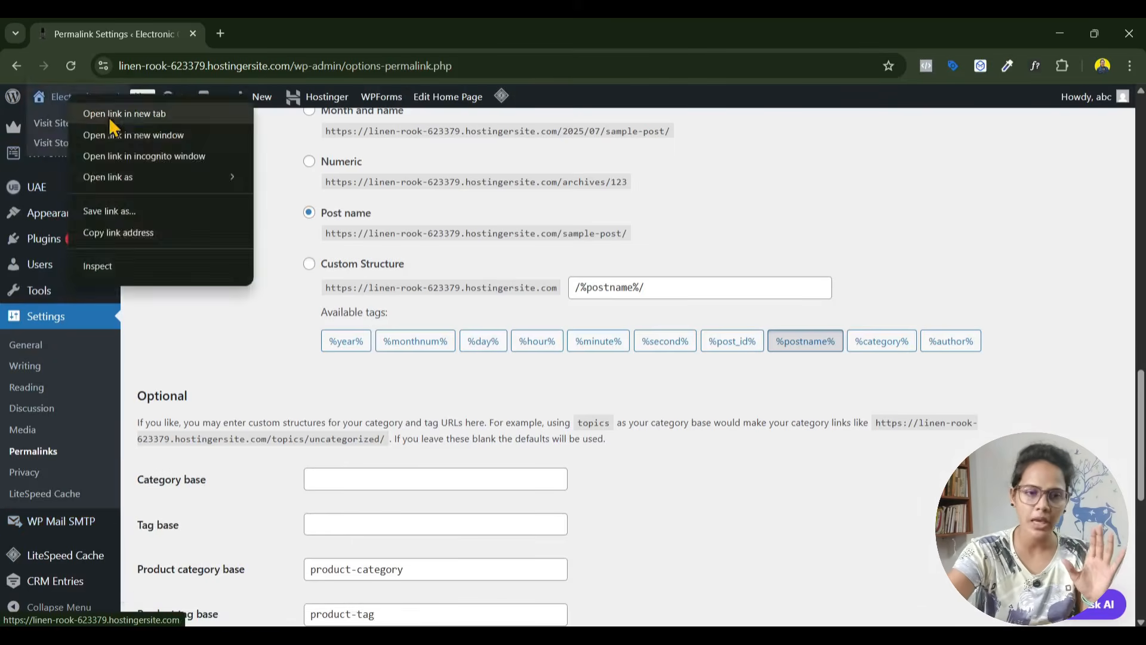
{"action": "left_click", "coordinate": [119, 110]}
{"action": "left_click", "coordinate": [301, 31]}
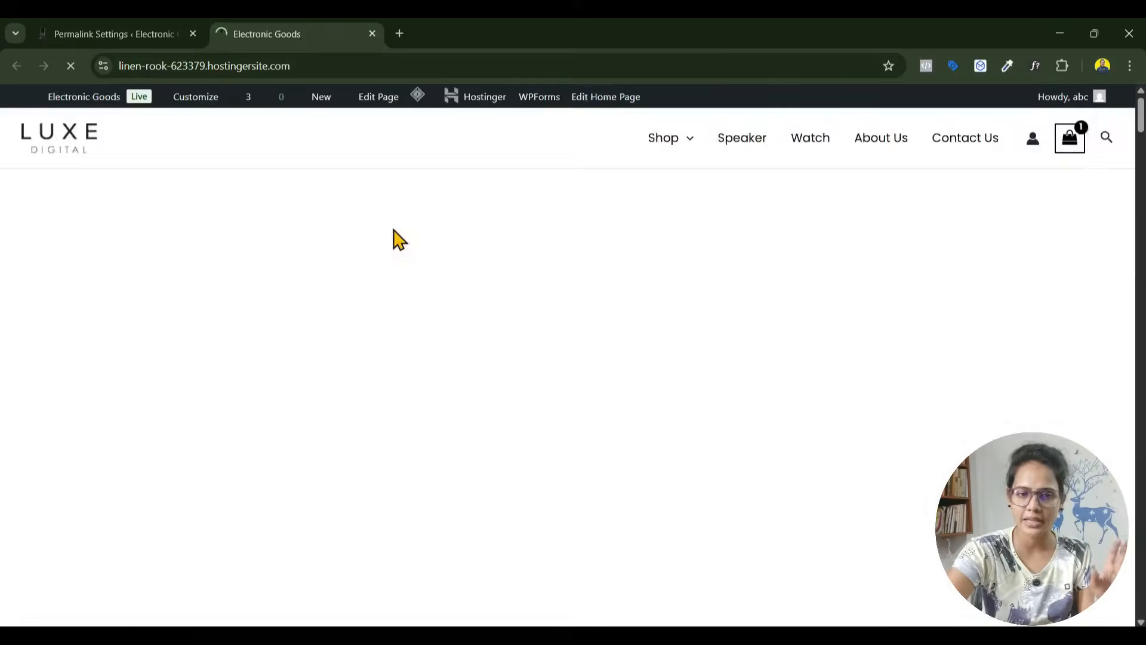
{"action": "scroll", "coordinate": [394, 233], "scroll_direction": "down", "scroll_amount": 15}
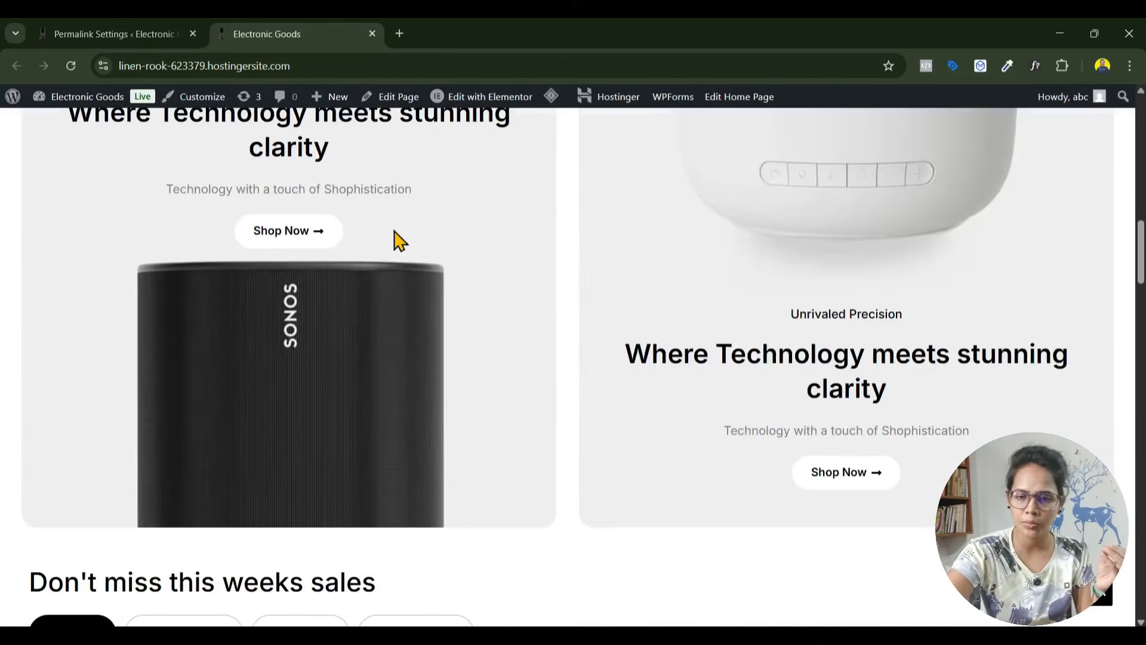
{"action": "scroll", "coordinate": [410, 323], "scroll_direction": "up", "scroll_amount": 6}
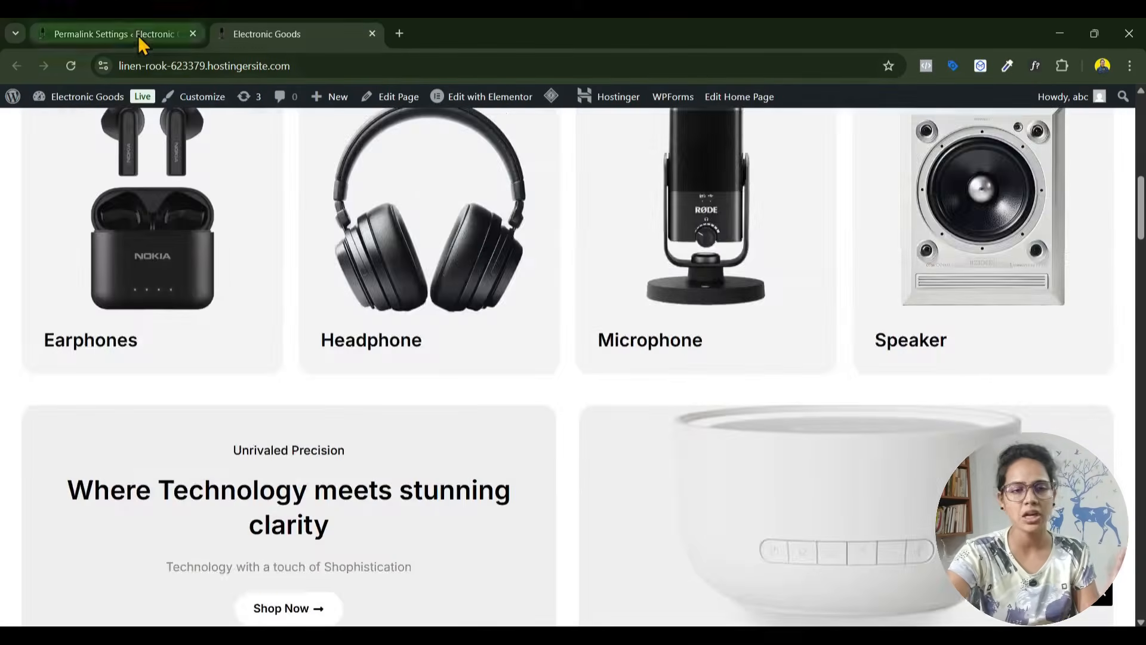
Return to the Permalinks settings and review the optional base fields and the product permalink options.
{"action": "left_click", "coordinate": [138, 35]}
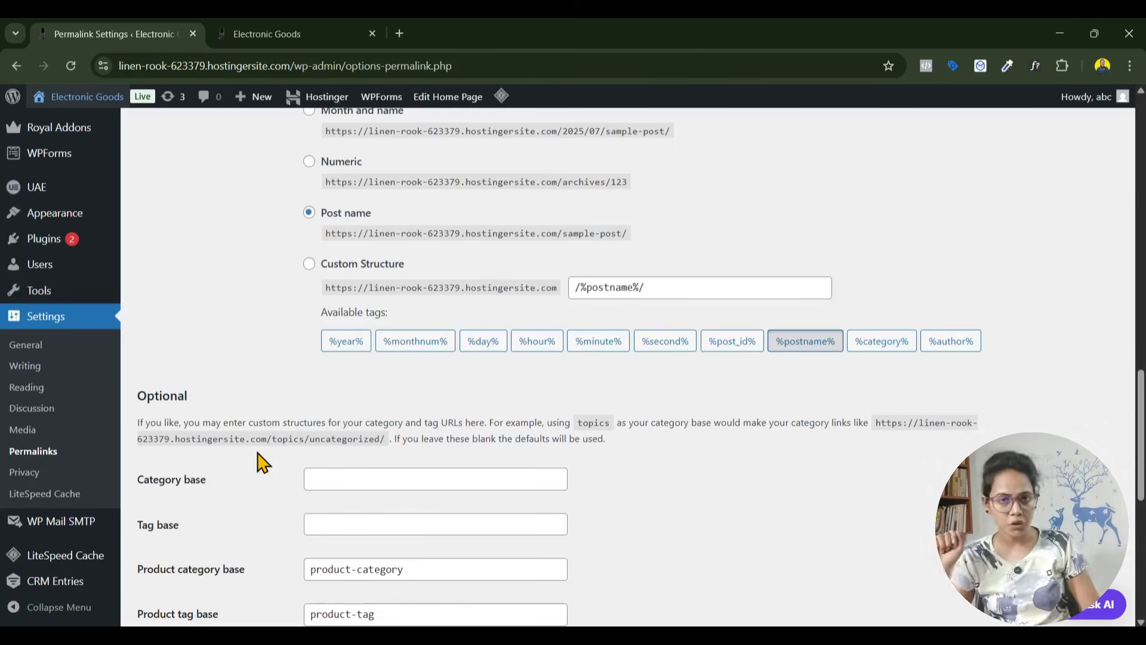
{"action": "scroll", "coordinate": [33, 430], "scroll_direction": "down", "scroll_amount": 7}
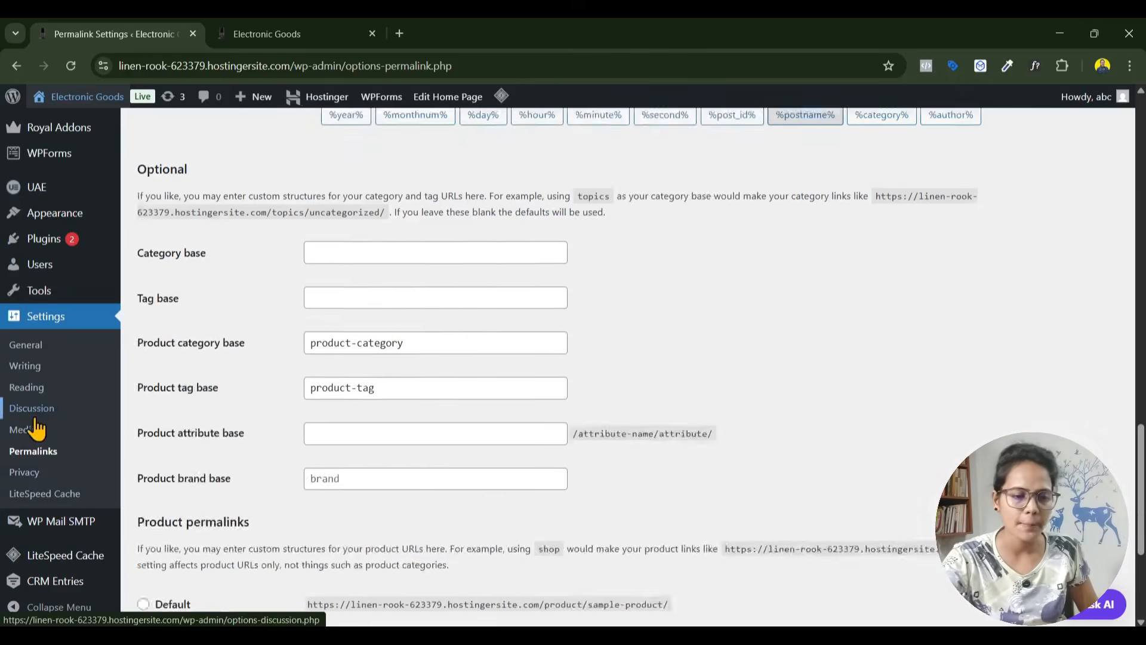
{"action": "scroll", "coordinate": [25, 370], "scroll_direction": "up", "scroll_amount": 1}
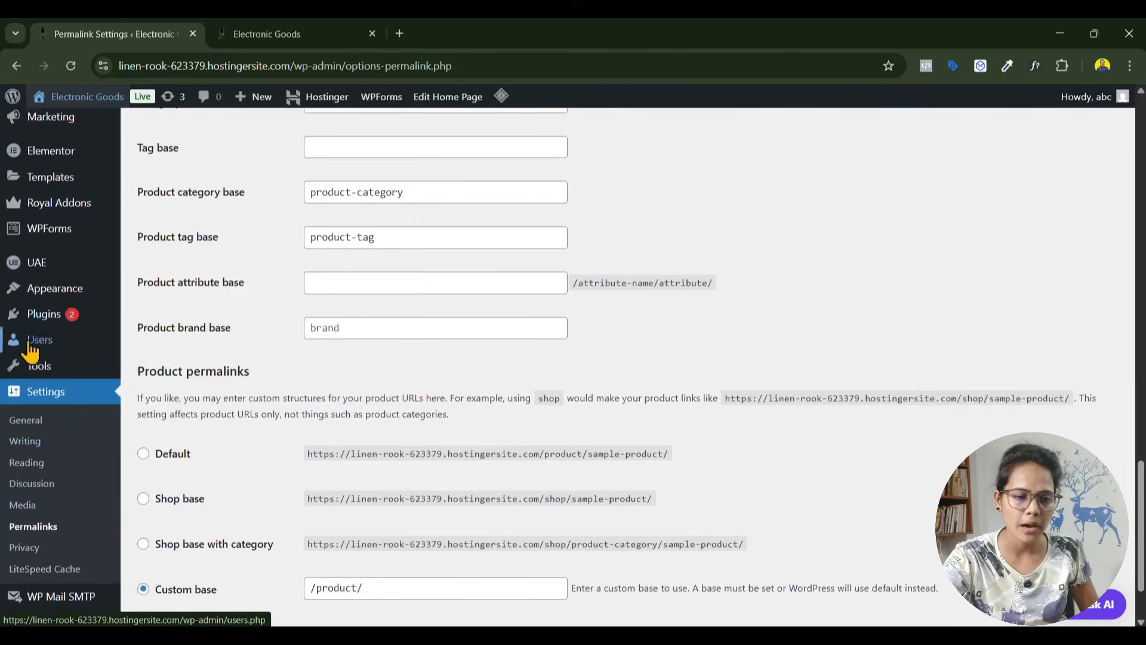
Open the page for adding plugins and search the plugin directory for "updraftplus".
{"action": "left_click", "coordinate": [39, 318]}
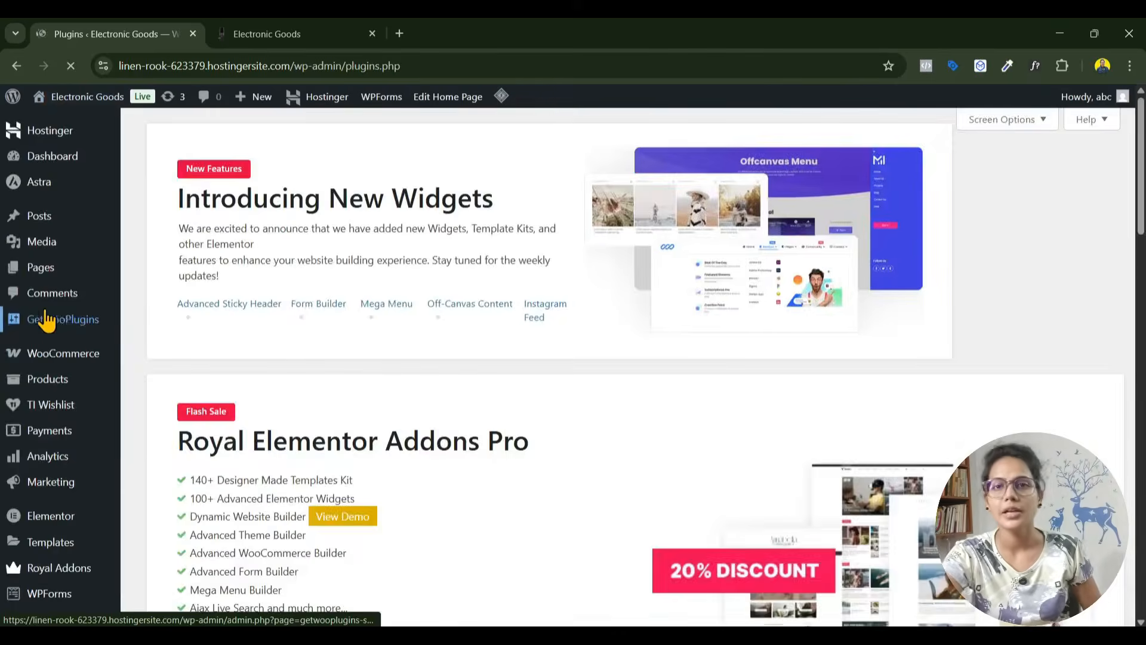
{"action": "scroll", "coordinate": [197, 326], "scroll_direction": "down", "scroll_amount": 5}
{"action": "scroll", "coordinate": [256, 376], "scroll_direction": "up", "scroll_amount": 6}
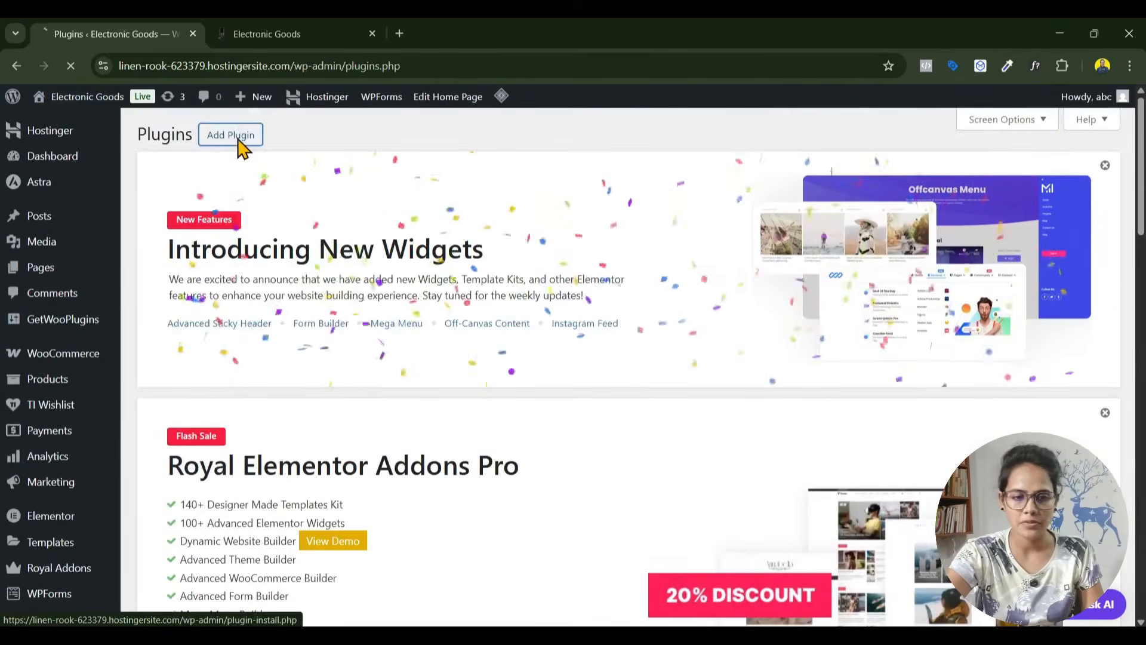
{"action": "left_click", "coordinate": [241, 145]}
{"action": "scroll", "coordinate": [901, 430], "scroll_direction": "down", "scroll_amount": 5}
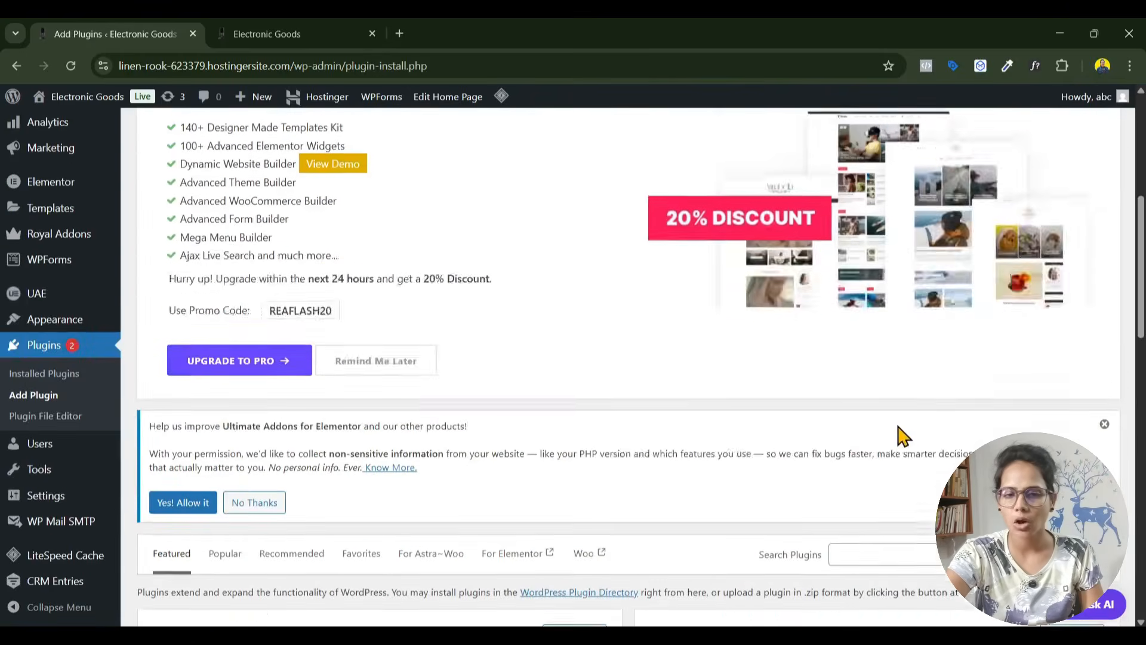
{"action": "left_click", "coordinate": [839, 330]}
{"action": "type", "text": "up"}
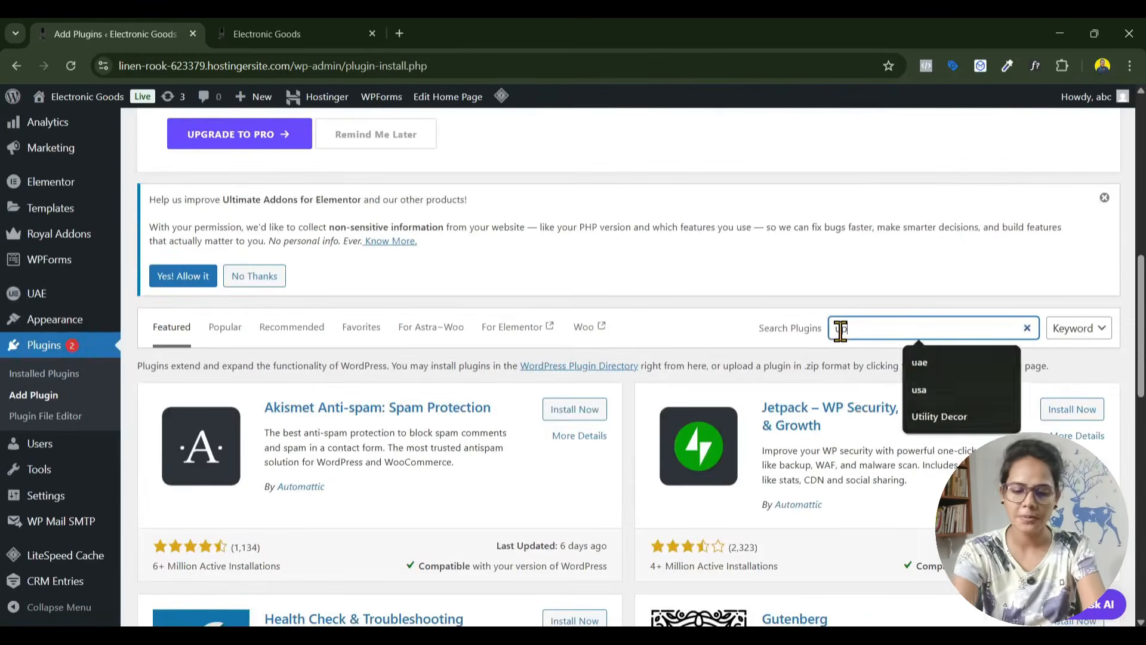
{"action": "type", "text": "draftplus"}
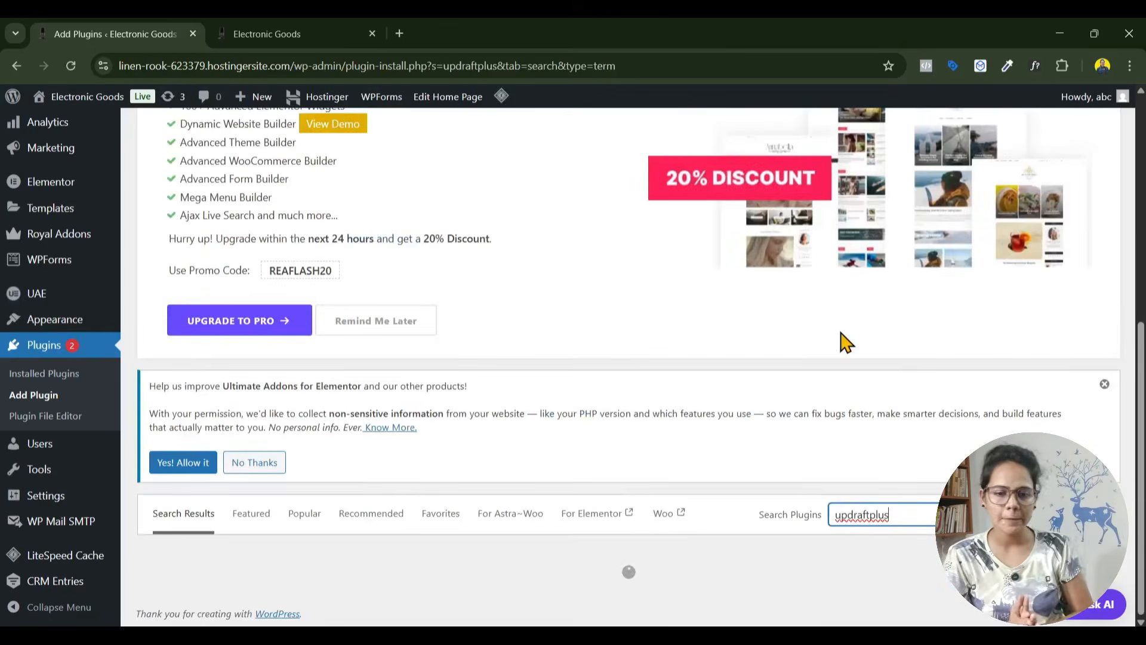
{"action": "scroll", "coordinate": [846, 343], "scroll_direction": "down", "scroll_amount": 3}
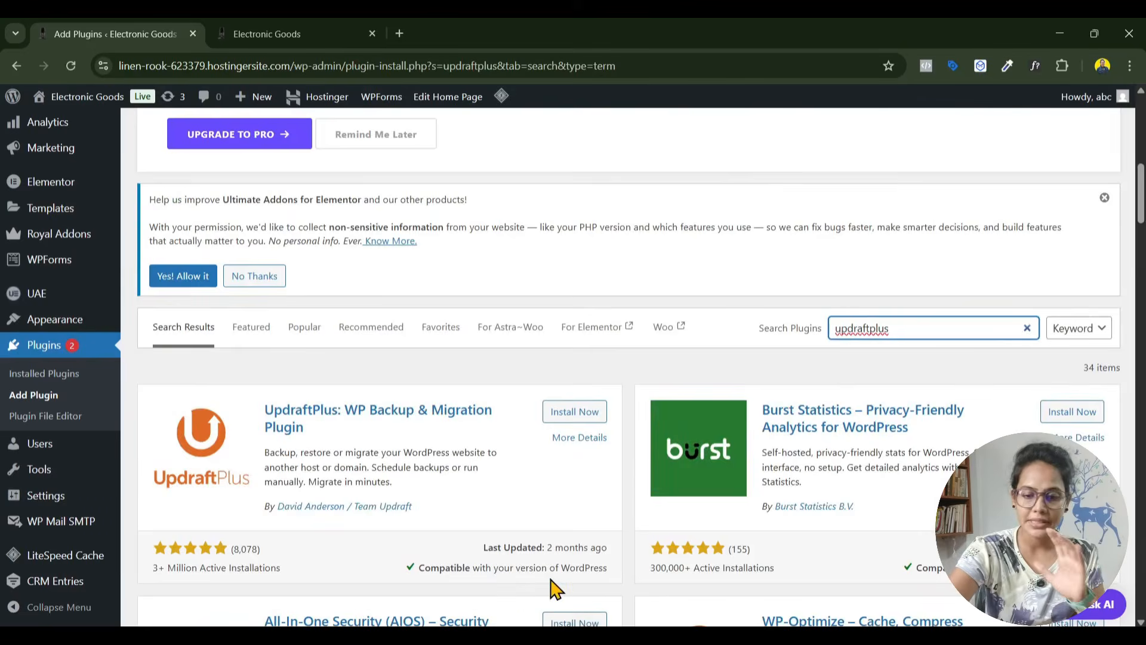
Examine the UpdraftPlus: WP Backup & Migration Plugin entry, including its ratings, active installations, last update and WordPress compatibility.
{"action": "scroll", "coordinate": [550, 587], "scroll_direction": "down", "scroll_amount": 3}
{"action": "left_click_drag", "start_coordinate": [487, 396], "coordinate": [113, 406]}
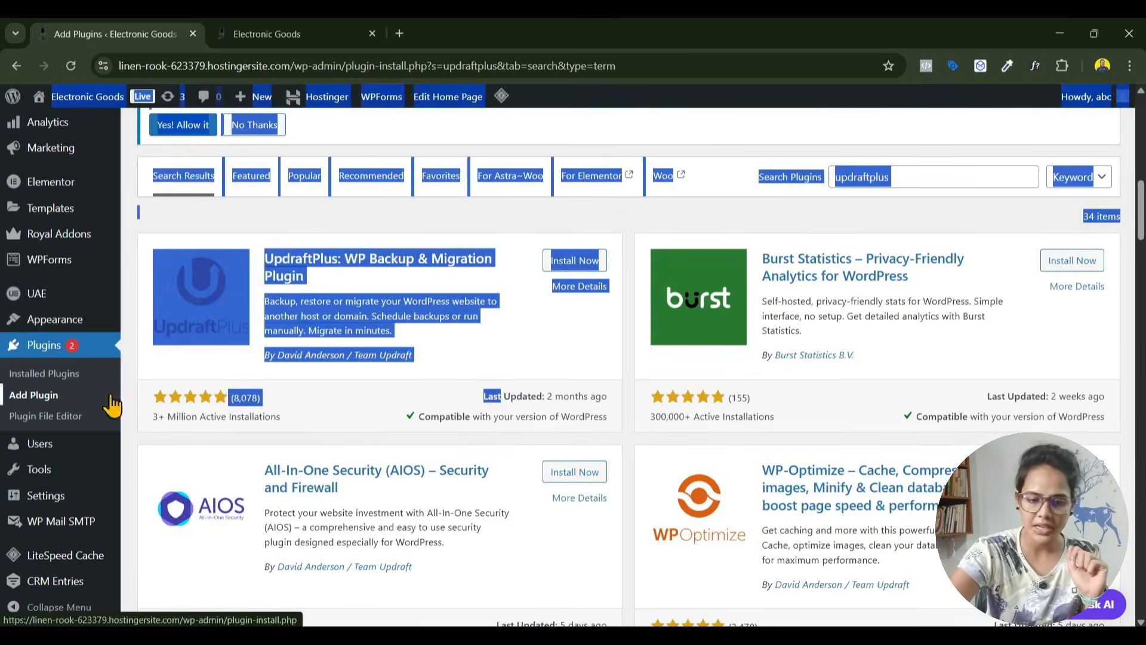
{"action": "left_click", "coordinate": [308, 424]}
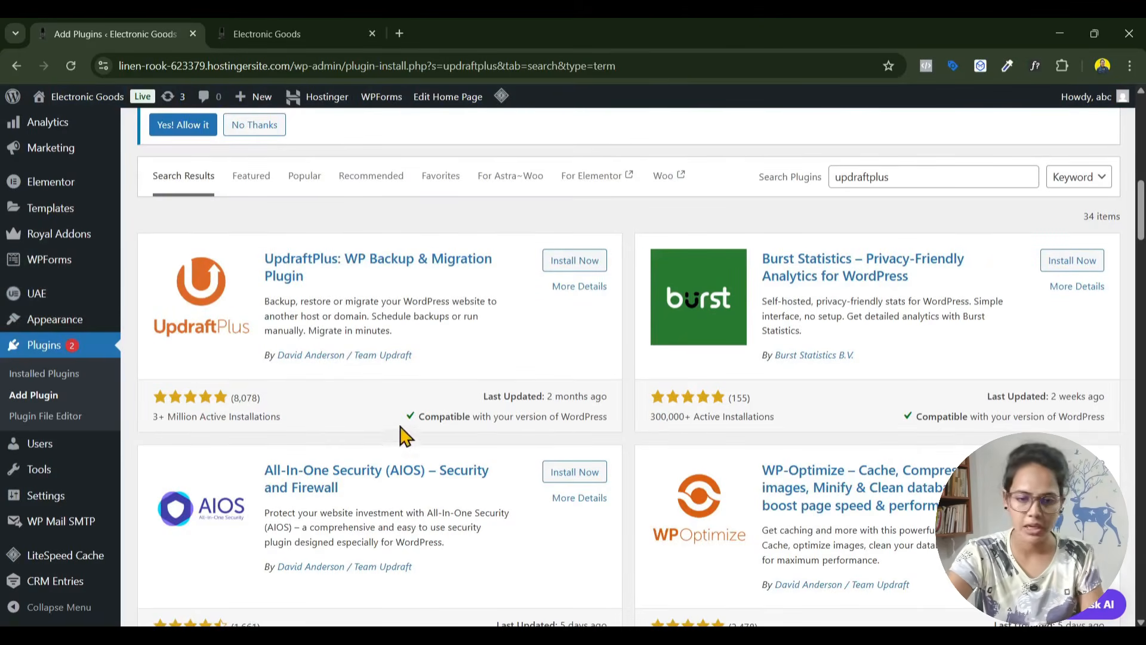
{"action": "left_click_drag", "start_coordinate": [420, 420], "coordinate": [579, 420]}
{"action": "left_click", "coordinate": [610, 433]}
{"action": "left_click", "coordinate": [477, 436]}
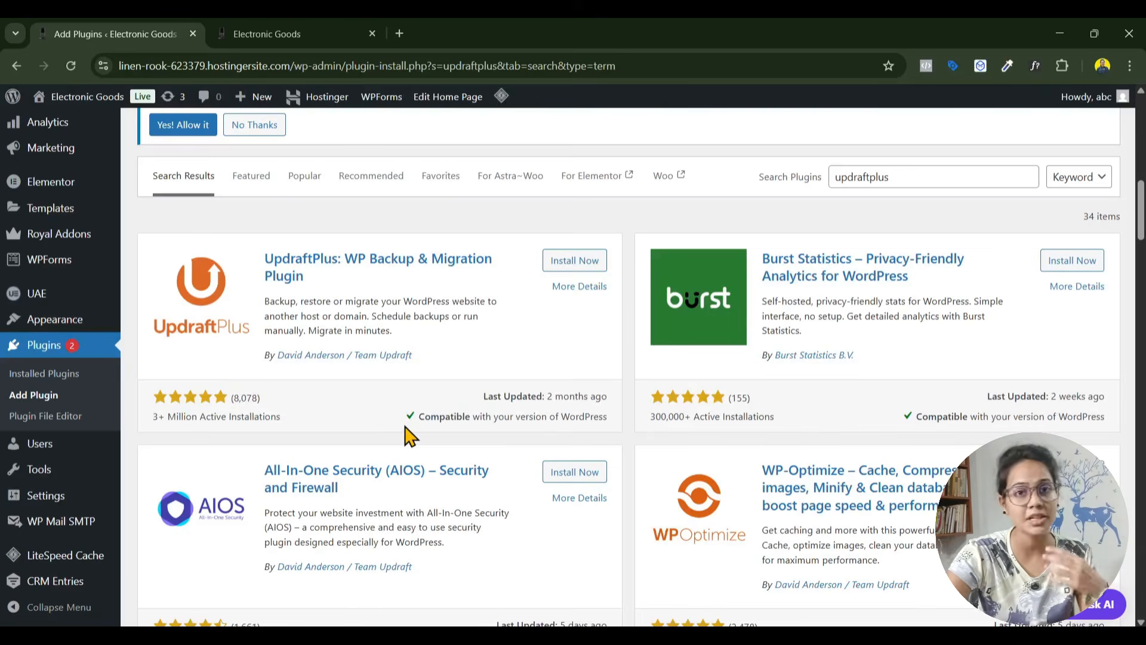
Install and activate the UpdraftPlus: WP Backup & Migration Plugin, and start its setup from the welcome prompt.
{"action": "left_click", "coordinate": [582, 264]}
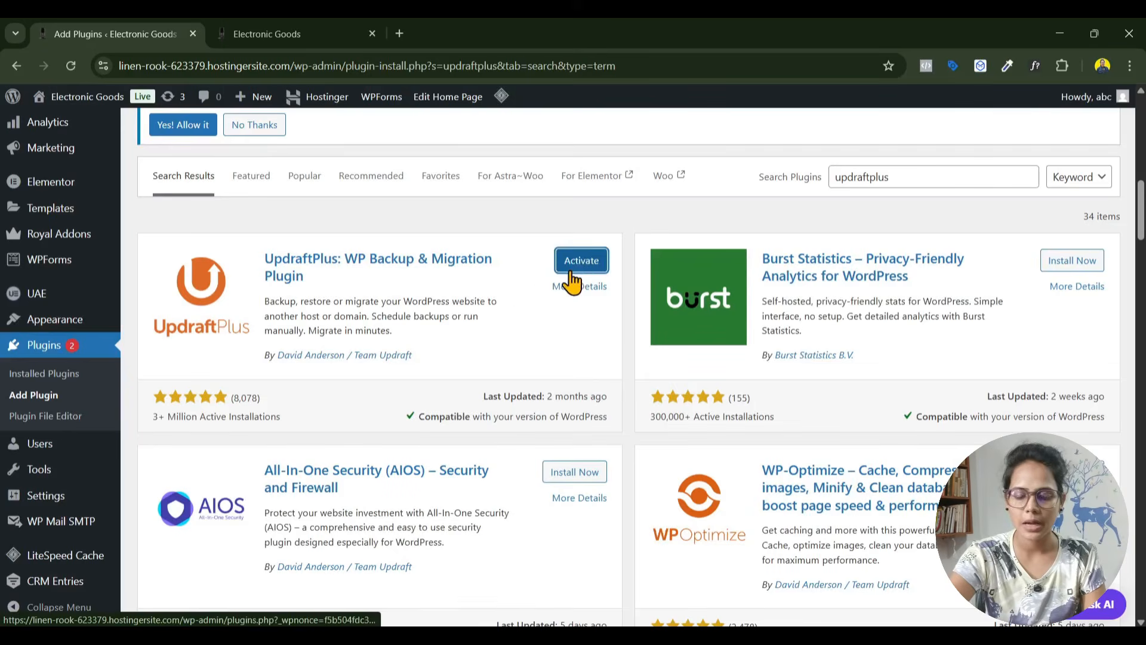
{"action": "left_click", "coordinate": [582, 273]}
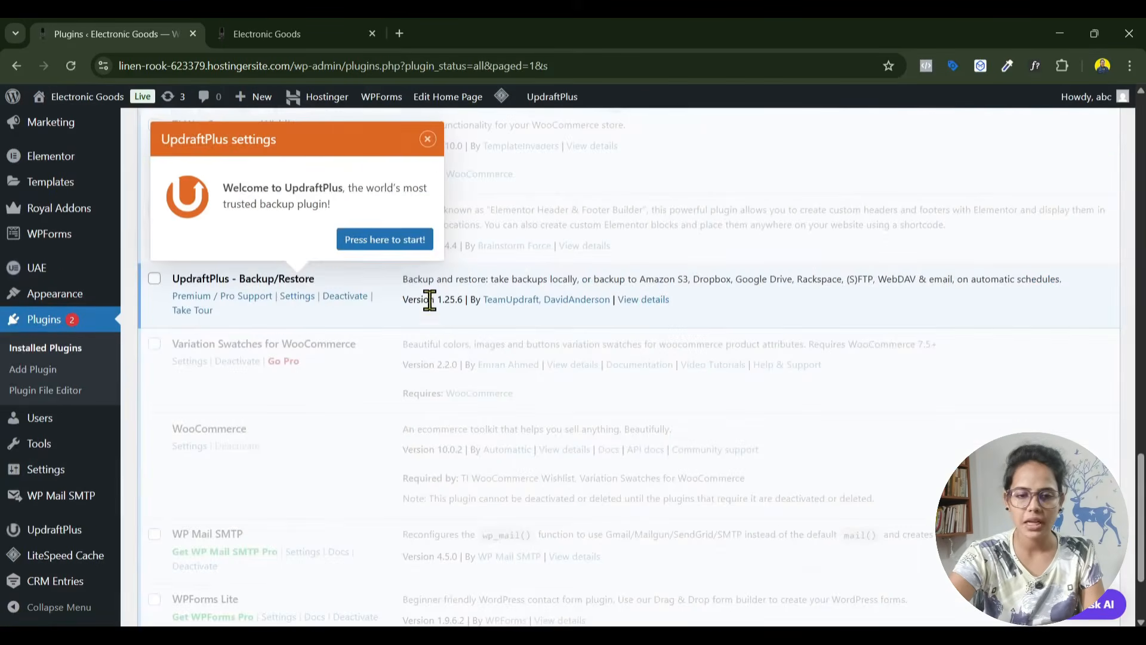
{"action": "left_click", "coordinate": [378, 250]}
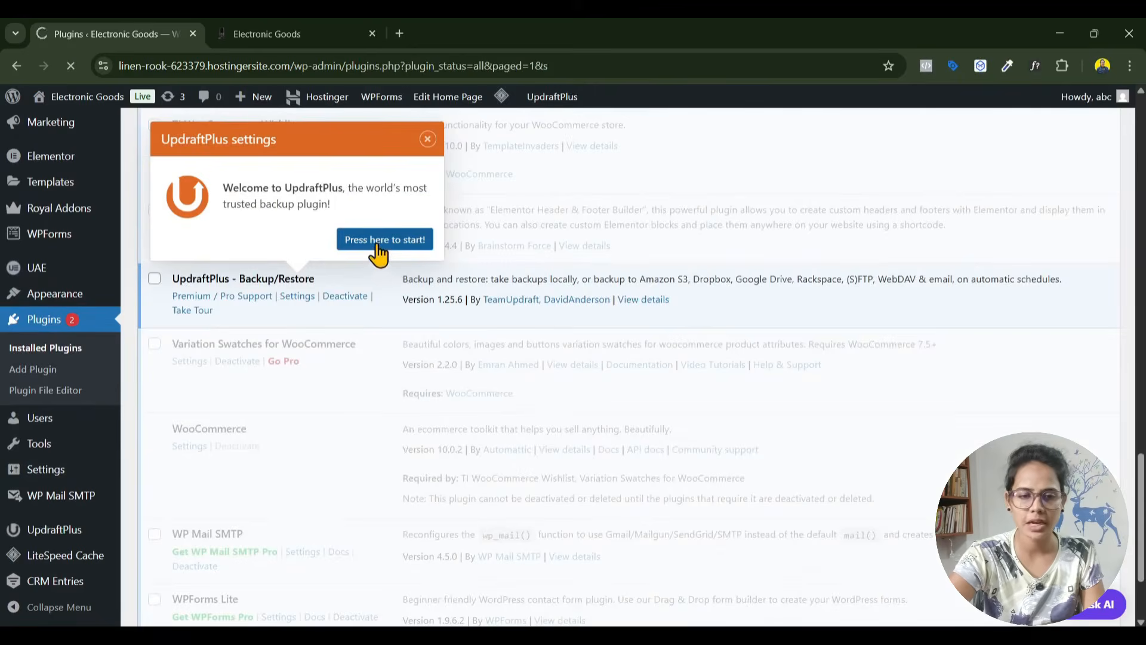
Run a new UpdraftPlus backup that includes the database and files, dismiss the completion notices and check its entry under Existing backups.
{"action": "scroll", "coordinate": [50, 503], "scroll_direction": "down", "scroll_amount": 4}
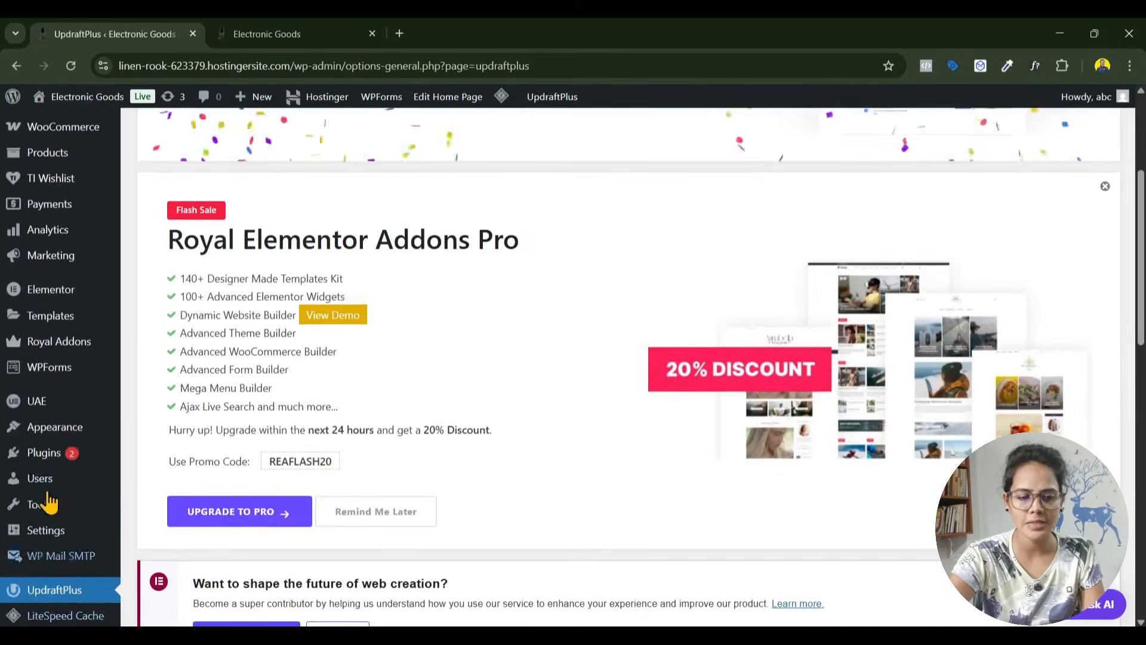
{"action": "scroll", "coordinate": [50, 503], "scroll_direction": "down", "scroll_amount": 1}
{"action": "scroll", "coordinate": [485, 499], "scroll_direction": "down", "scroll_amount": 6}
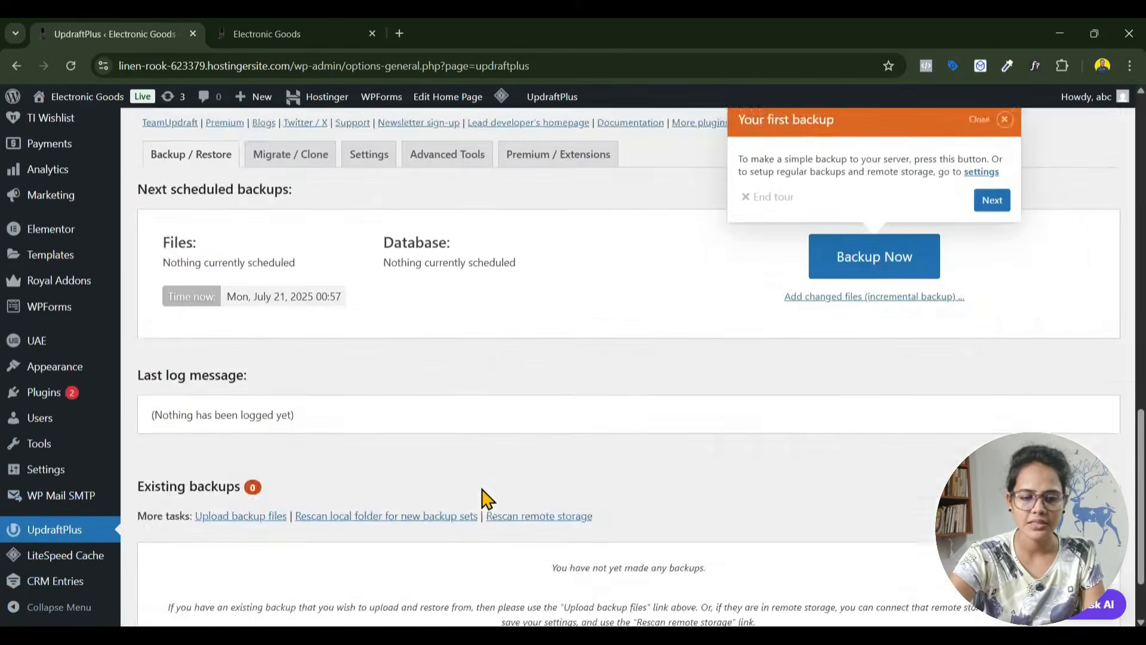
{"action": "left_click", "coordinate": [872, 248]}
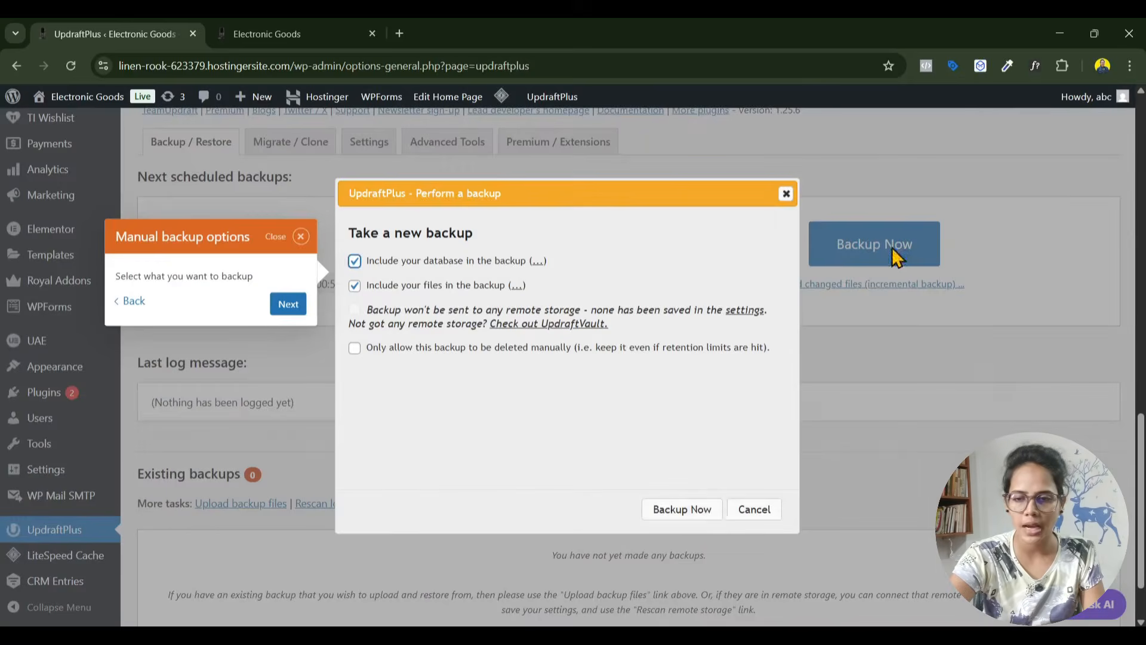
{"action": "left_click", "coordinate": [707, 513]}
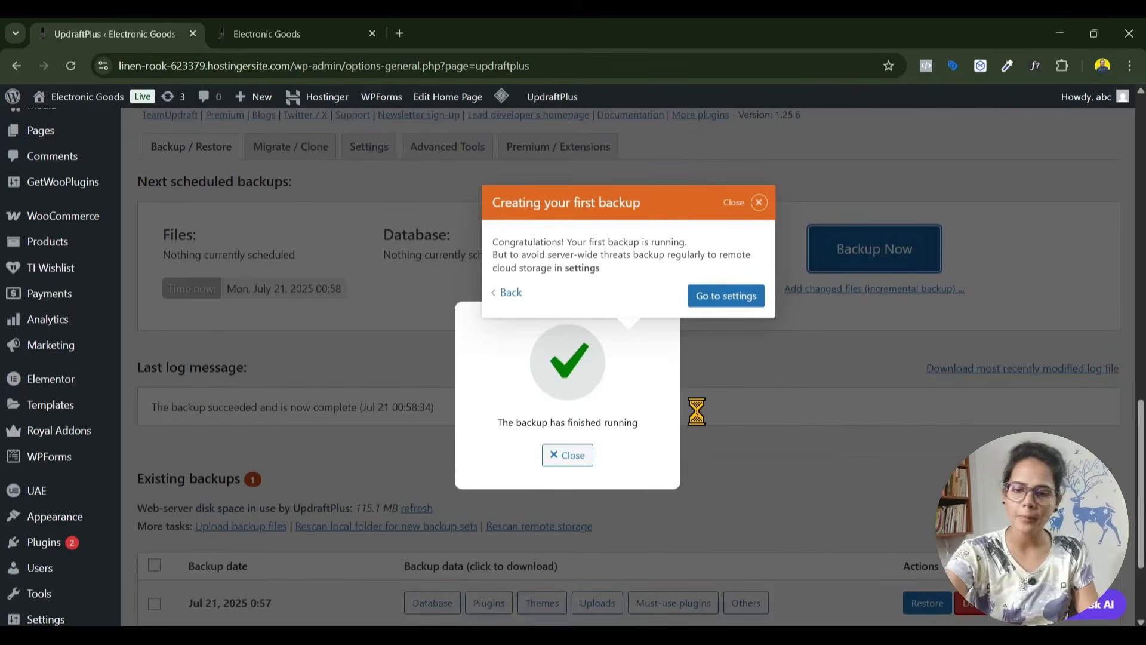
{"action": "left_click", "coordinate": [567, 455]}
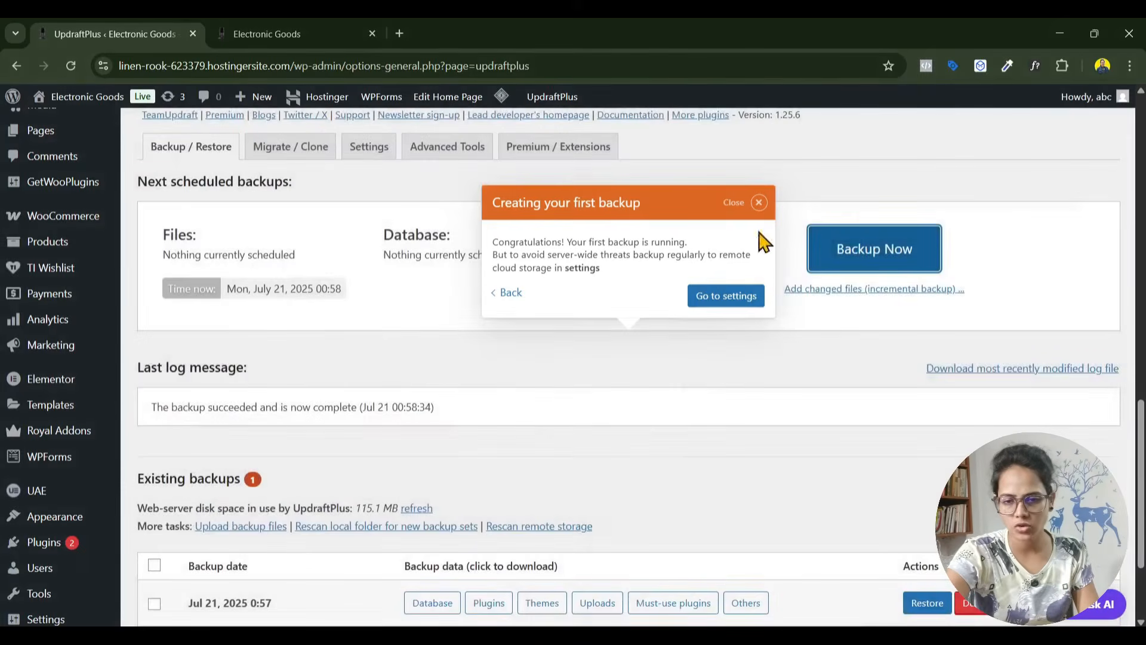
{"action": "left_click", "coordinate": [758, 203]}
{"action": "scroll", "coordinate": [758, 250], "scroll_direction": "down", "scroll_amount": 1}
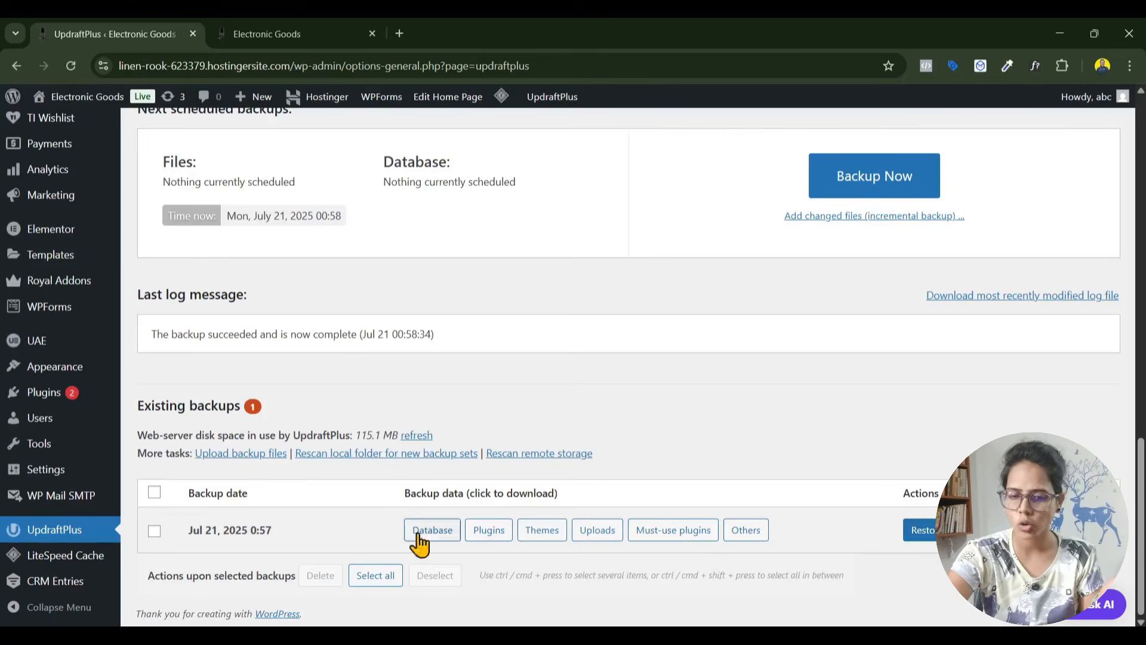
{"action": "left_click_drag", "start_coordinate": [276, 537], "coordinate": [188, 538]}
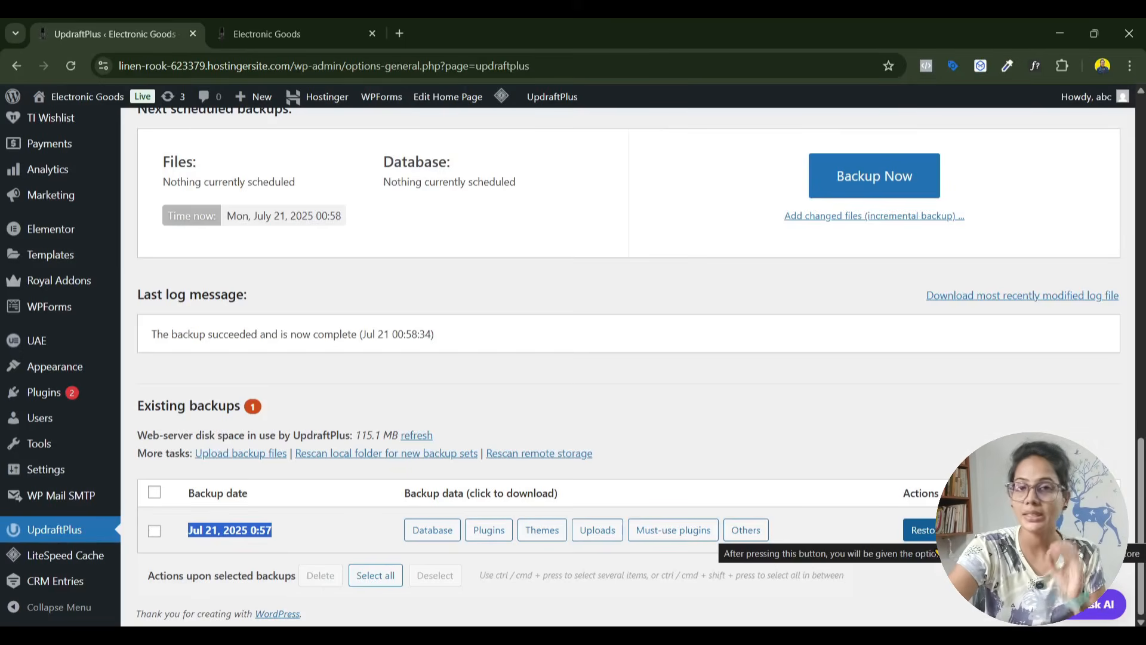
Open the installed themes page and open the Customizer in a new browser tab placed directly after the Themes tab.
{"action": "left_click", "coordinate": [49, 375]}
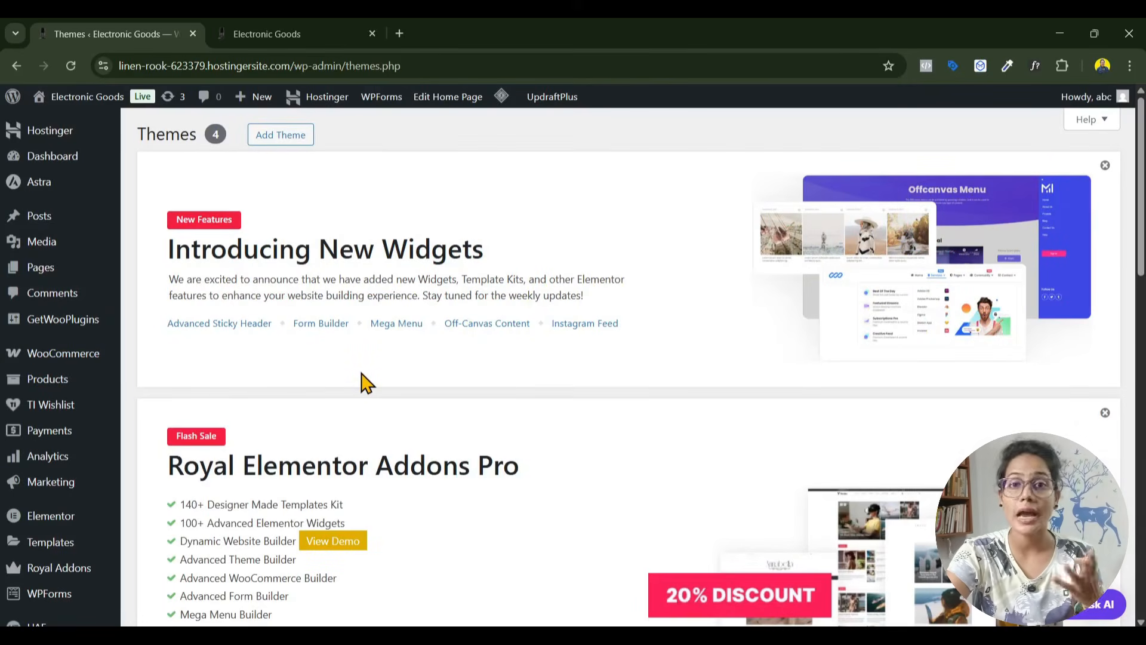
{"action": "scroll", "coordinate": [366, 382], "scroll_direction": "down", "scroll_amount": 7}
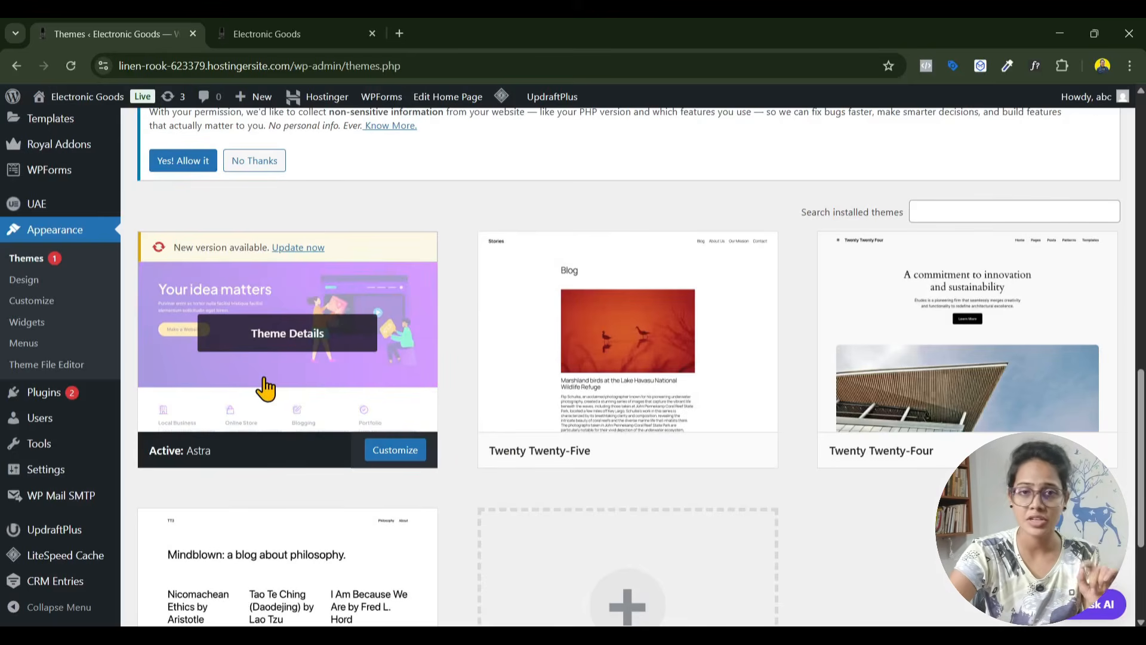
{"action": "right_click", "coordinate": [42, 309]}
{"action": "left_click", "coordinate": [95, 325]}
{"action": "left_click", "coordinate": [457, 30]}
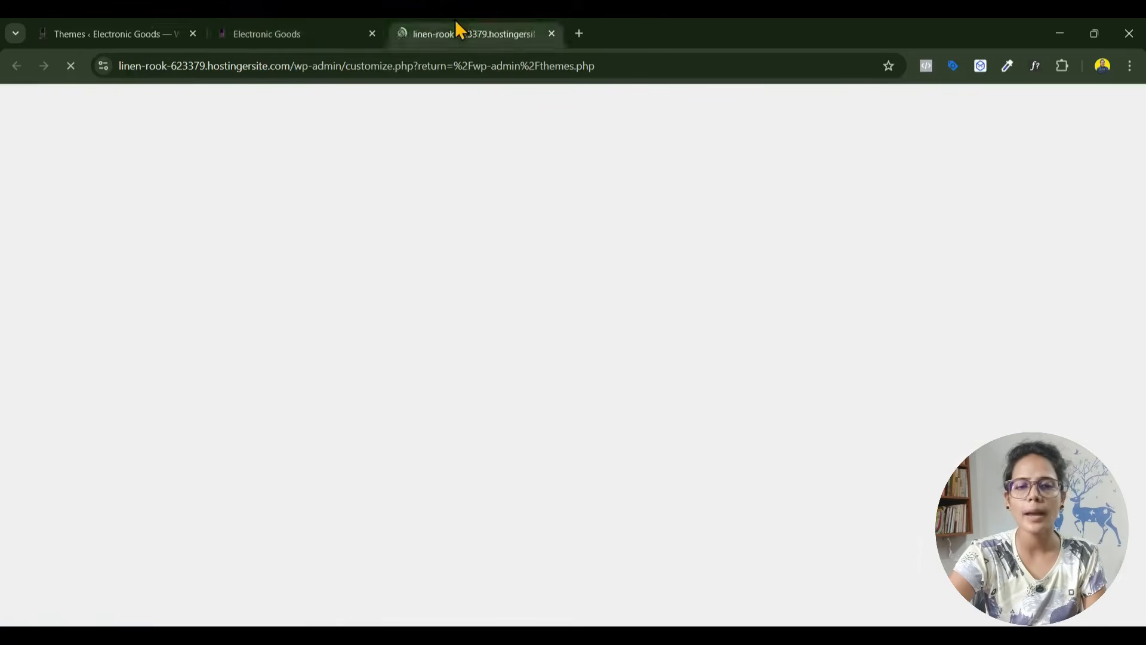
{"action": "left_click_drag", "start_coordinate": [457, 24], "coordinate": [220, 25]}
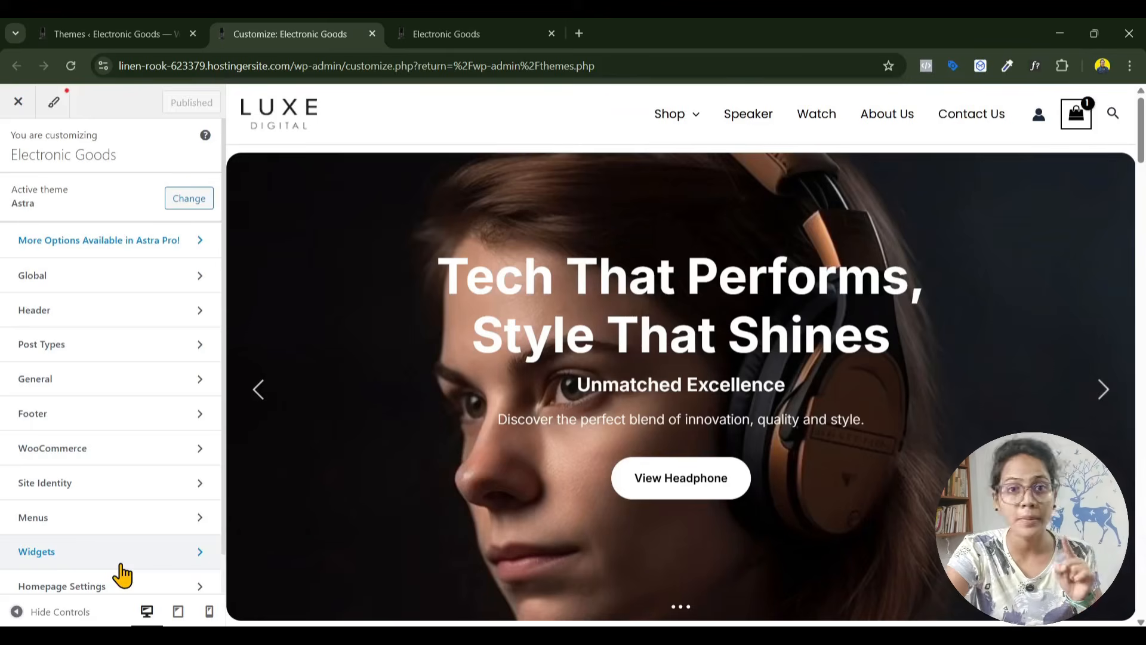
Check the Global options in the Customizer, return to its main list and look through the home page preview.
{"action": "left_click", "coordinate": [99, 285]}
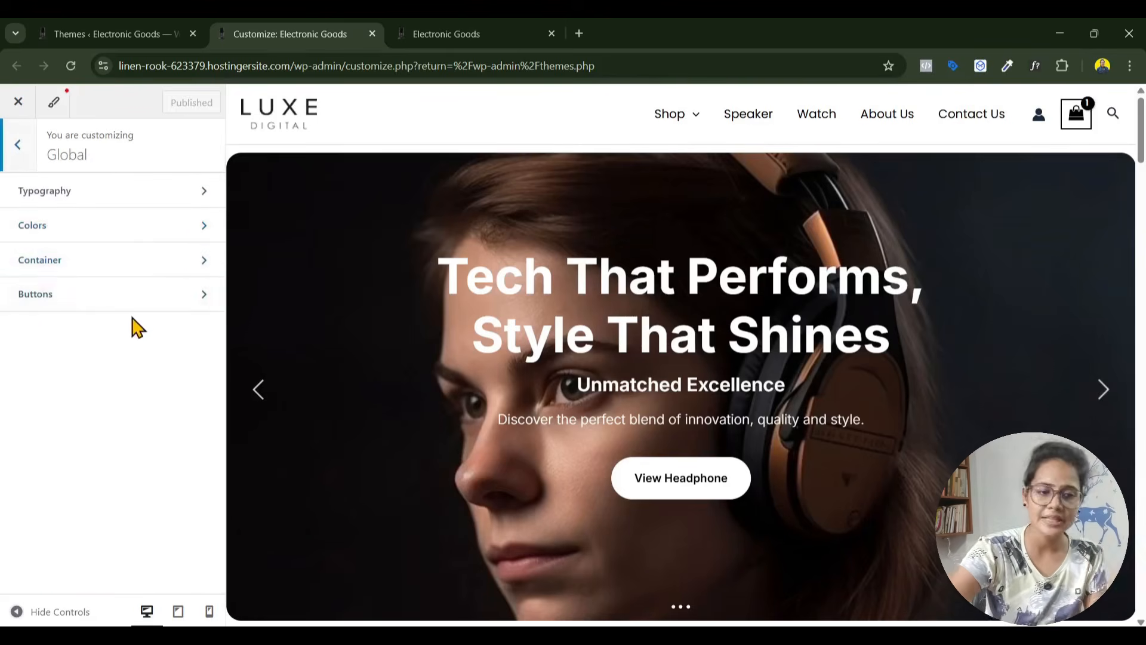
{"action": "left_click", "coordinate": [21, 147]}
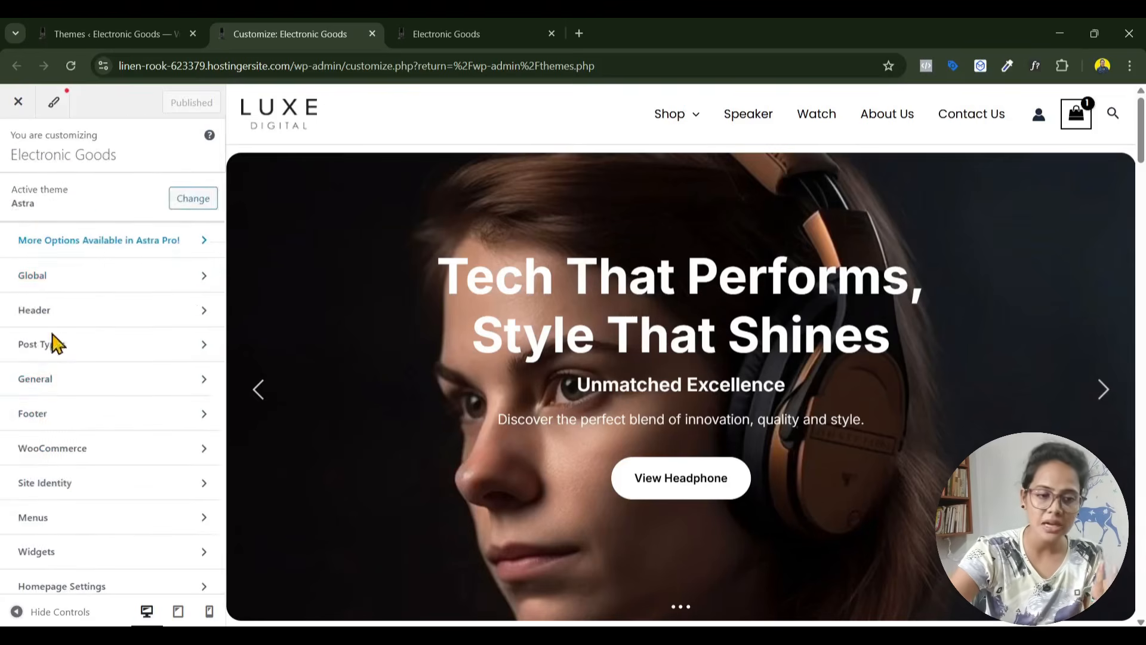
{"action": "scroll", "coordinate": [597, 428], "scroll_direction": "down", "scroll_amount": 8}
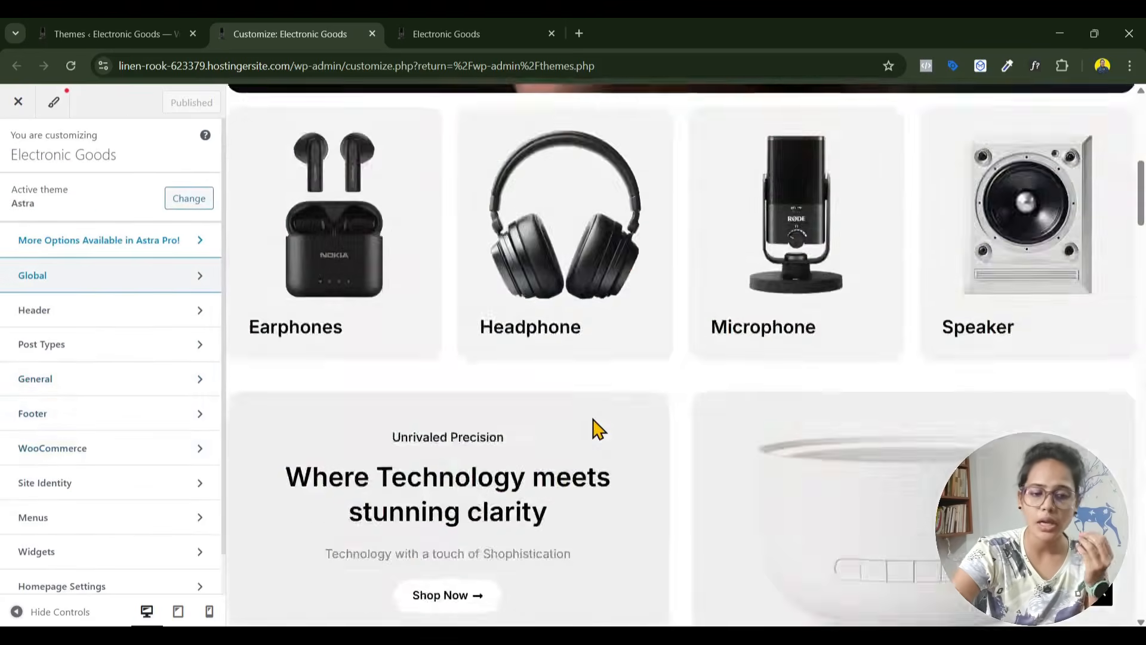
{"action": "scroll", "coordinate": [595, 429], "scroll_direction": "down", "scroll_amount": 5}
{"action": "scroll", "coordinate": [594, 429], "scroll_direction": "up", "scroll_amount": 12}
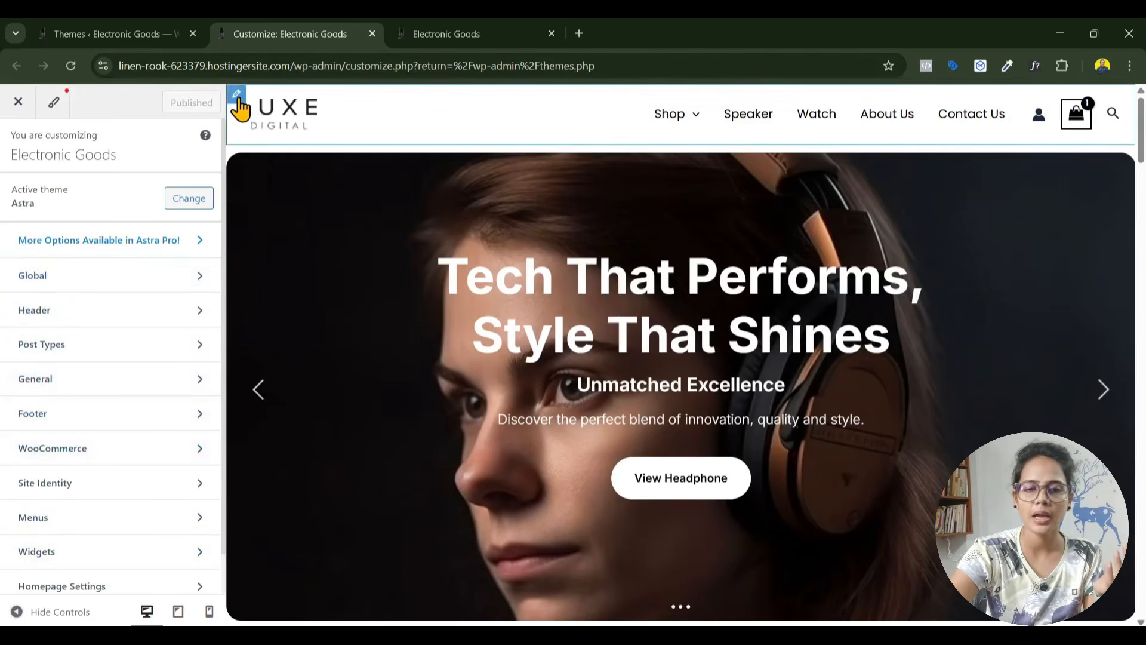
Open the Primary Header settings from the preview's header and publish the customization.
{"action": "left_click", "coordinate": [238, 99]}
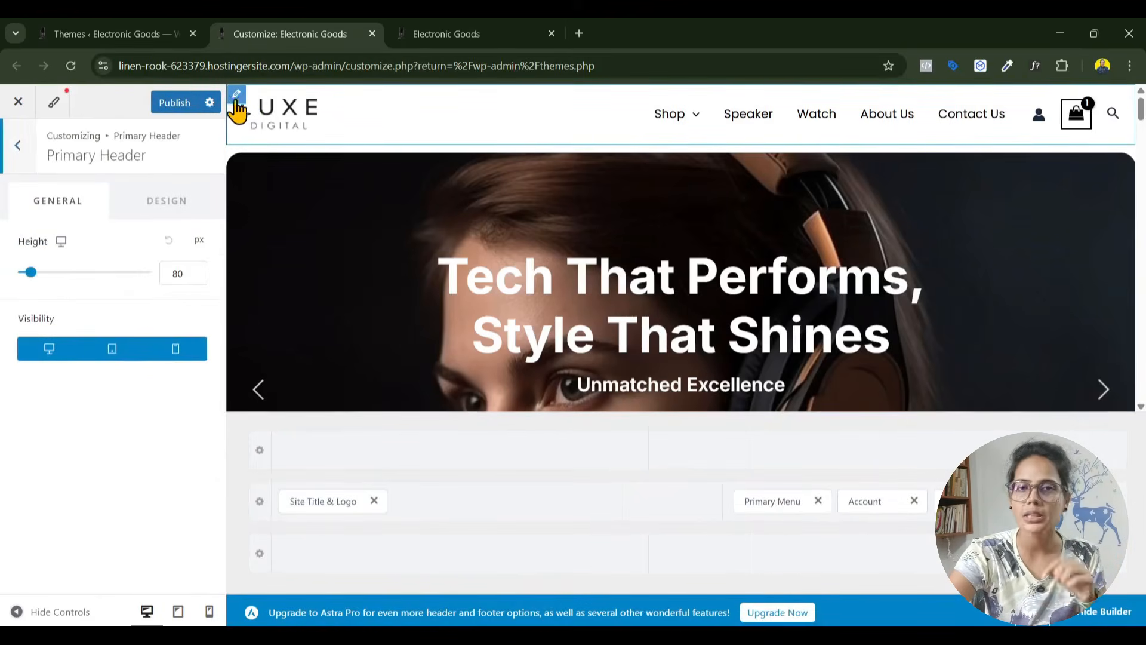
{"action": "left_click", "coordinate": [165, 105]}
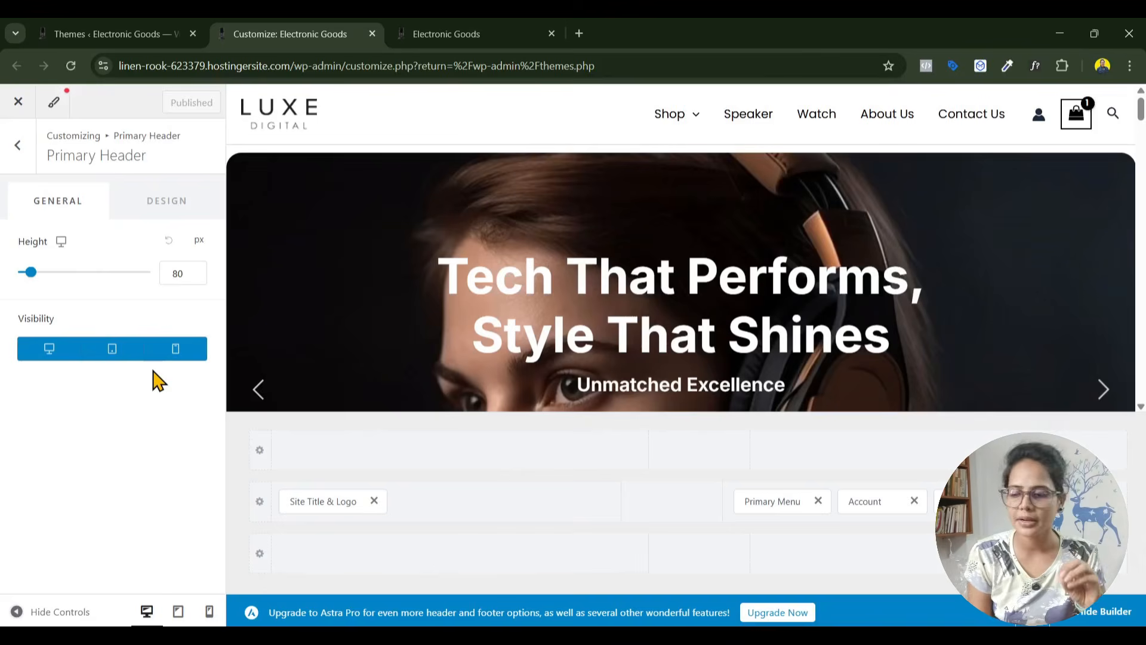
Return to the Themes page, look over the Tools and Users options, and open the Theme Builder belonging to Templates.
{"action": "left_click", "coordinate": [99, 33]}
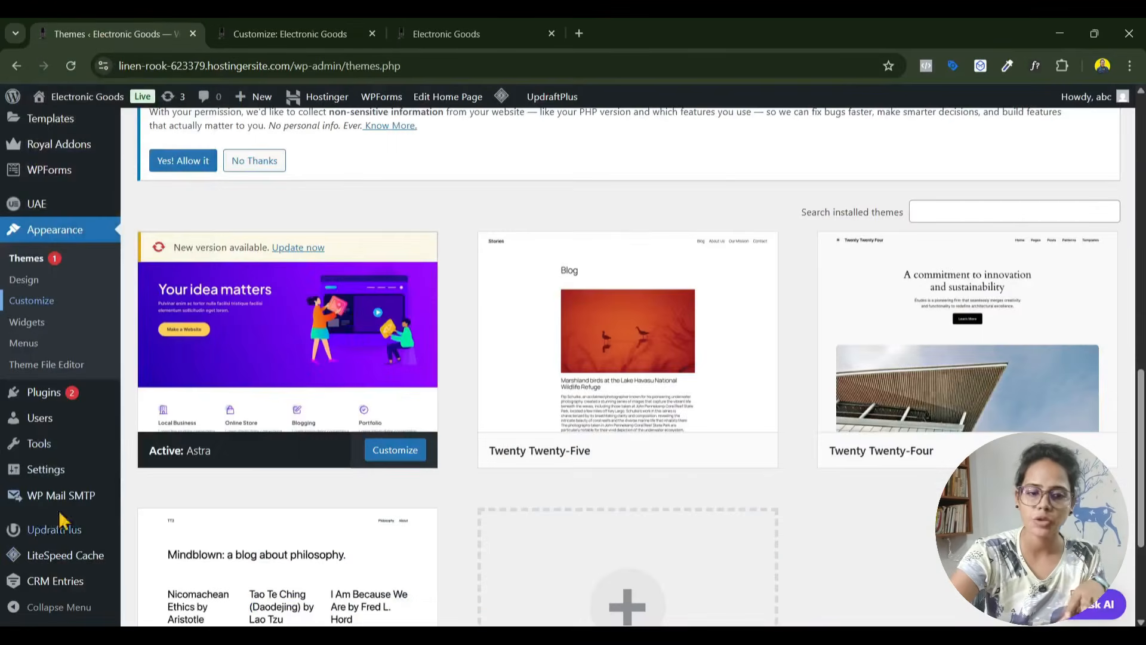
{"action": "mouse_move", "coordinate": [43, 456]}
{"action": "scroll", "coordinate": [43, 456], "scroll_direction": "down", "scroll_amount": 3}
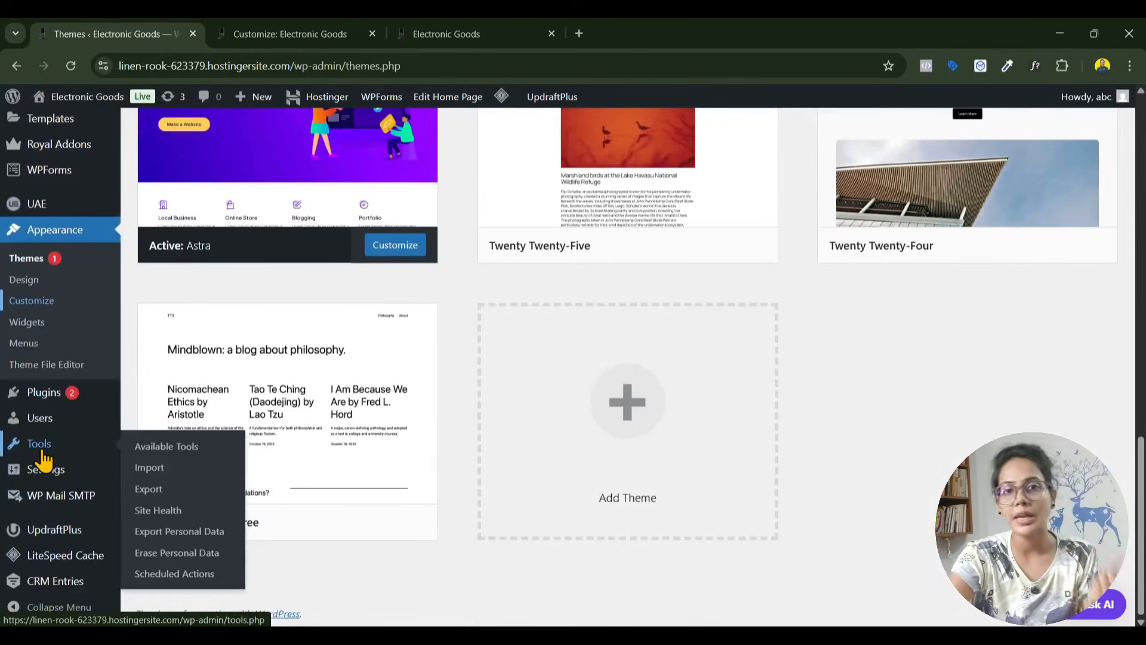
{"action": "mouse_move", "coordinate": [47, 434]}
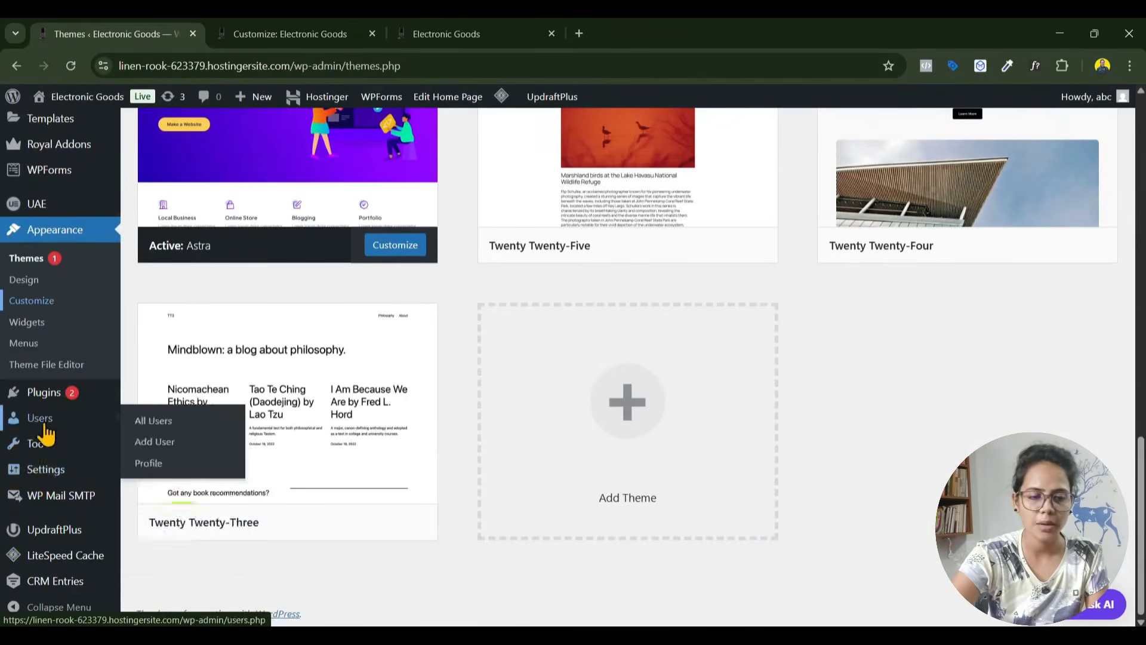
{"action": "scroll", "coordinate": [37, 305], "scroll_direction": "up", "scroll_amount": 3}
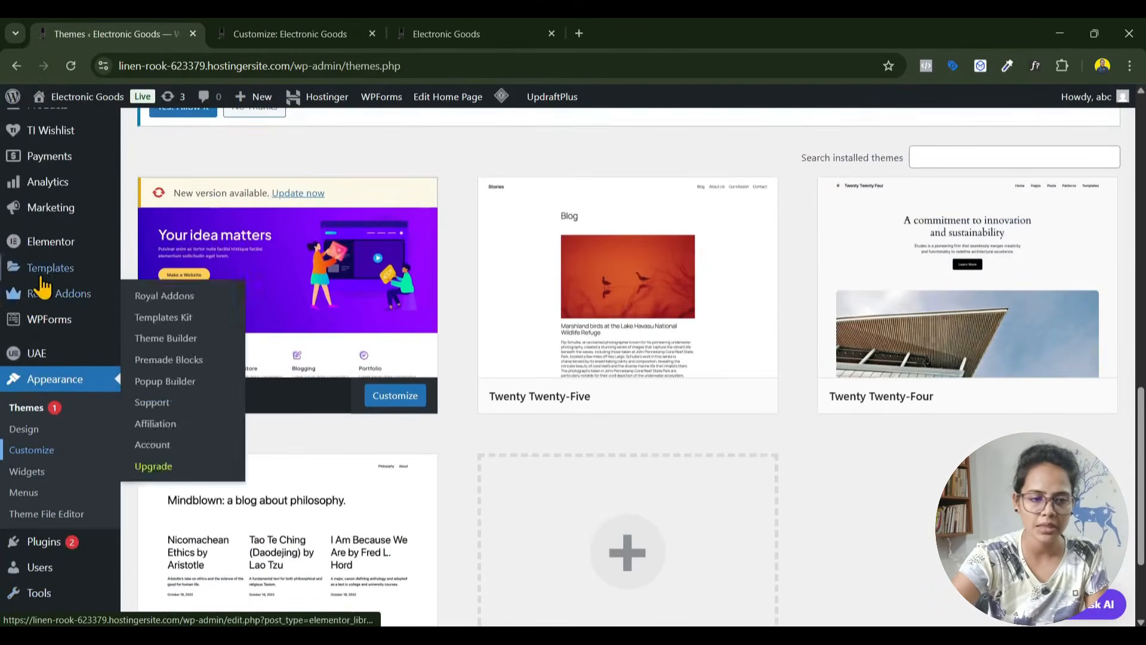
{"action": "mouse_move", "coordinate": [41, 279]}
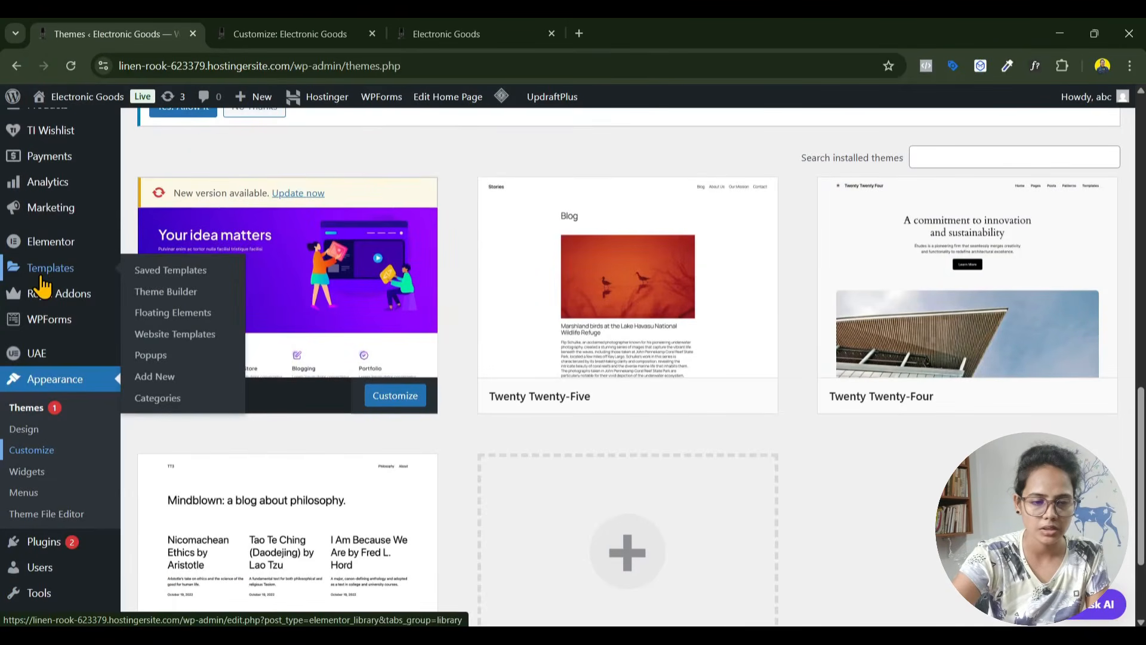
{"action": "left_click", "coordinate": [174, 303]}
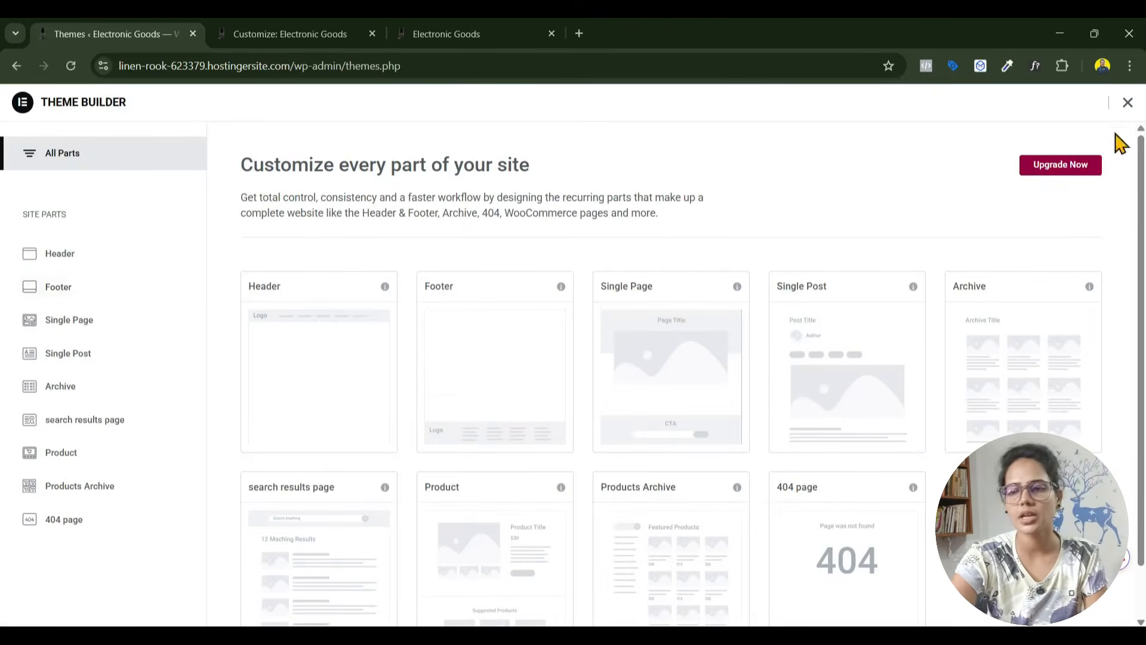
Close the Theme Builder, open the installed plugins page and look through the full plugin list.
{"action": "left_click", "coordinate": [1127, 103]}
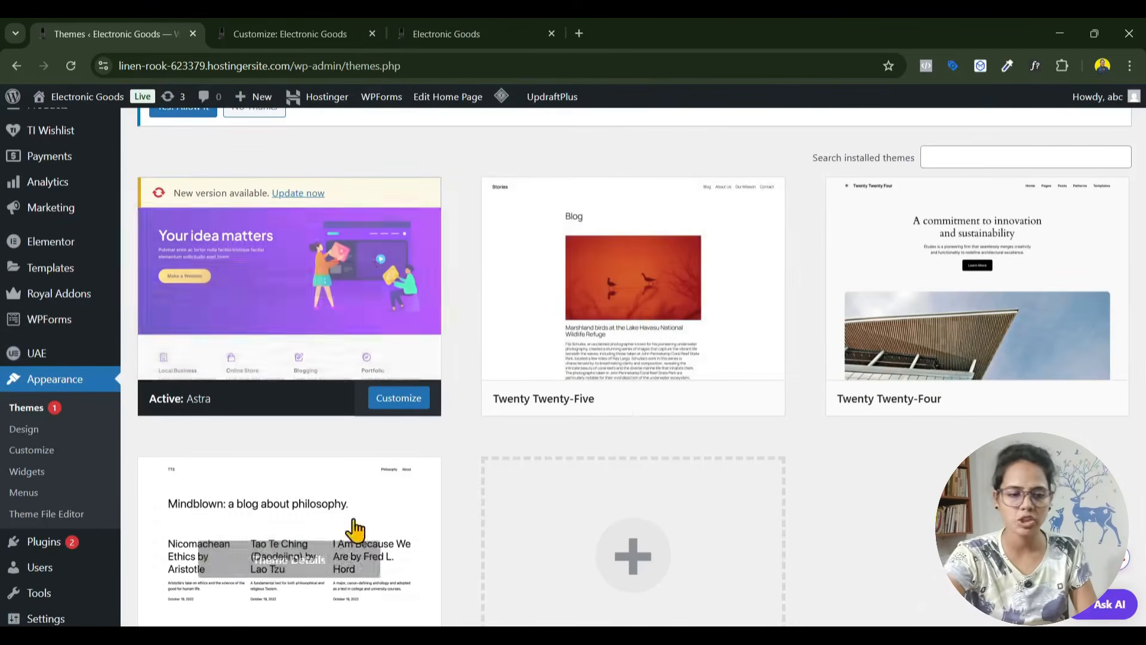
{"action": "left_click", "coordinate": [28, 545]}
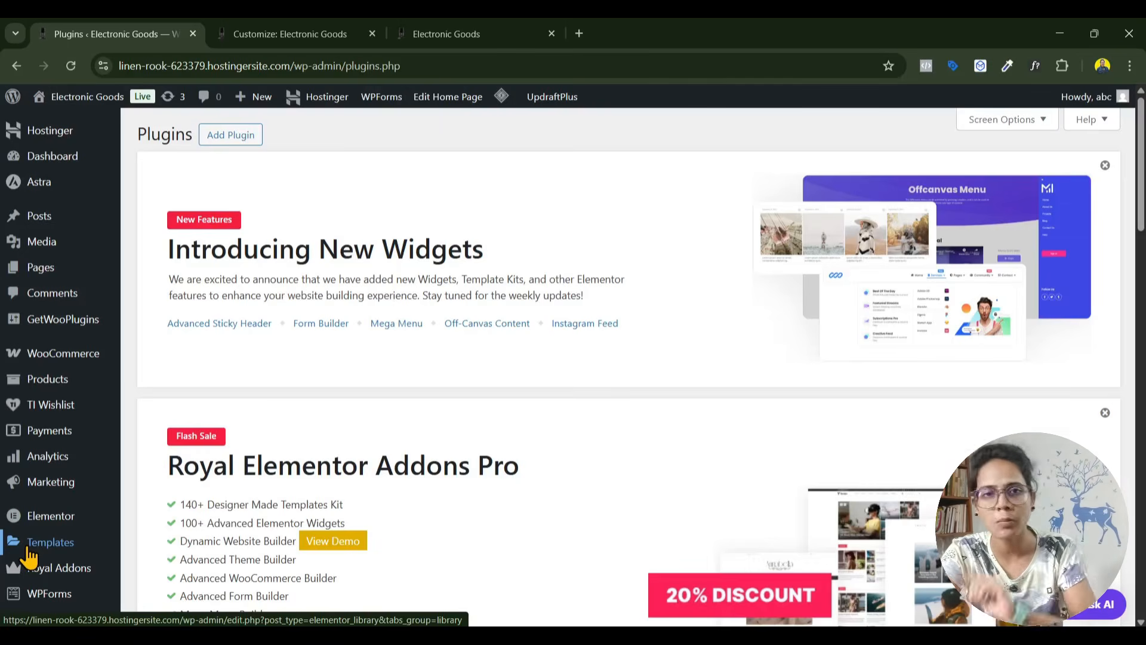
{"action": "scroll", "coordinate": [376, 417], "scroll_direction": "down", "scroll_amount": 6}
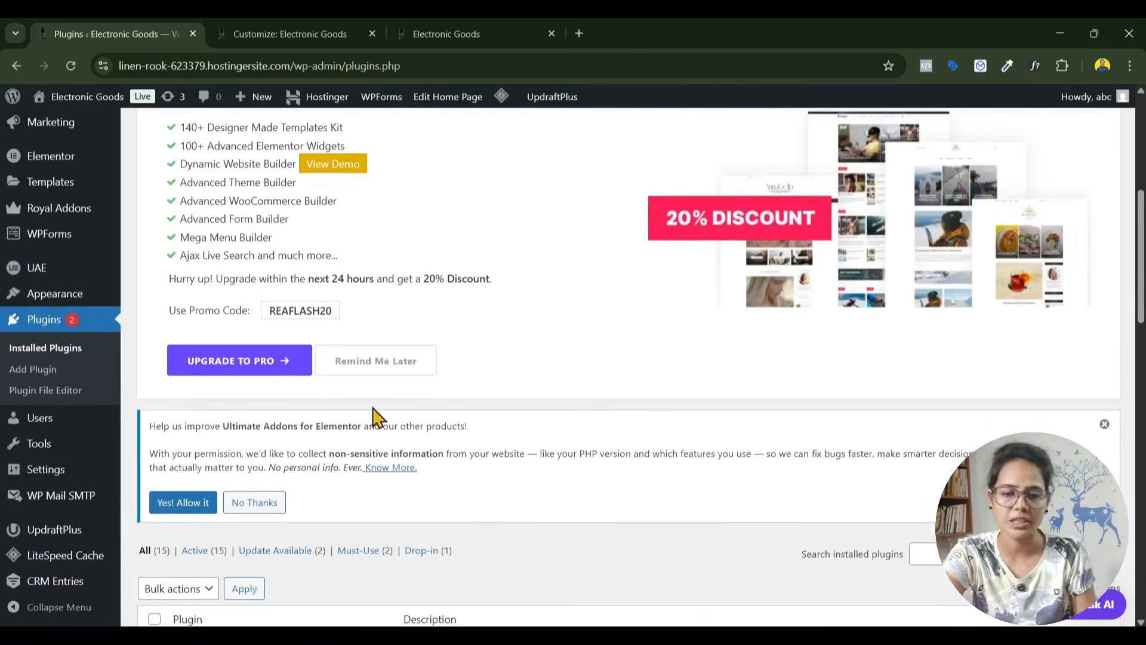
{"action": "scroll", "coordinate": [471, 377], "scroll_direction": "down", "scroll_amount": 6}
{"action": "scroll", "coordinate": [476, 376], "scroll_direction": "down", "scroll_amount": 3}
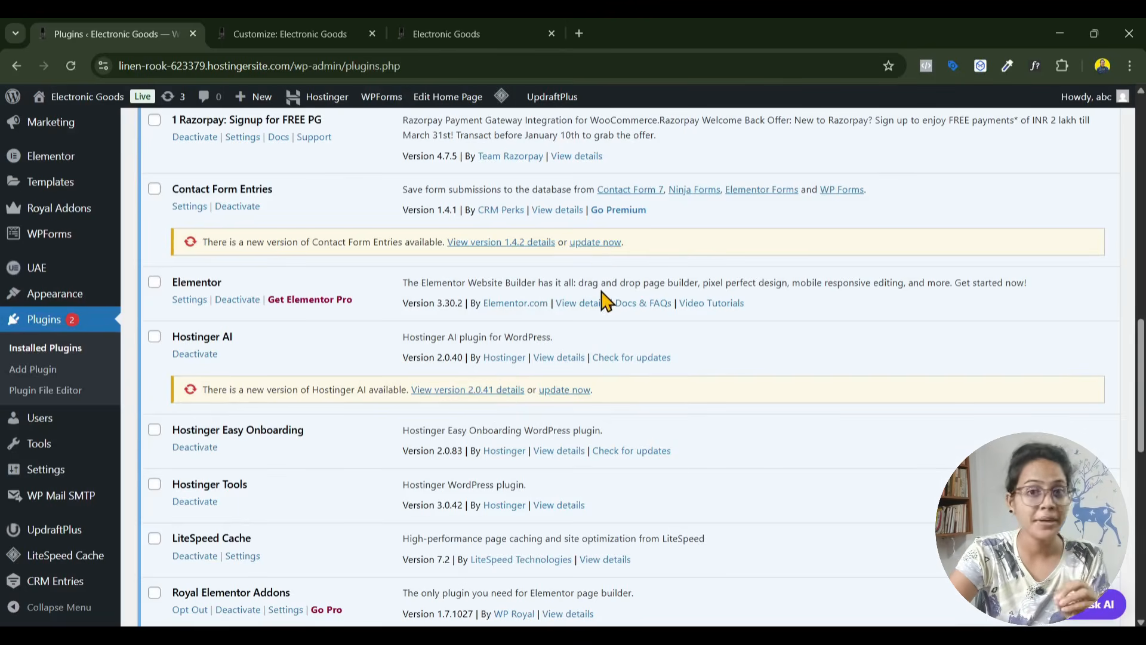
{"action": "scroll", "coordinate": [525, 433], "scroll_direction": "down", "scroll_amount": 9}
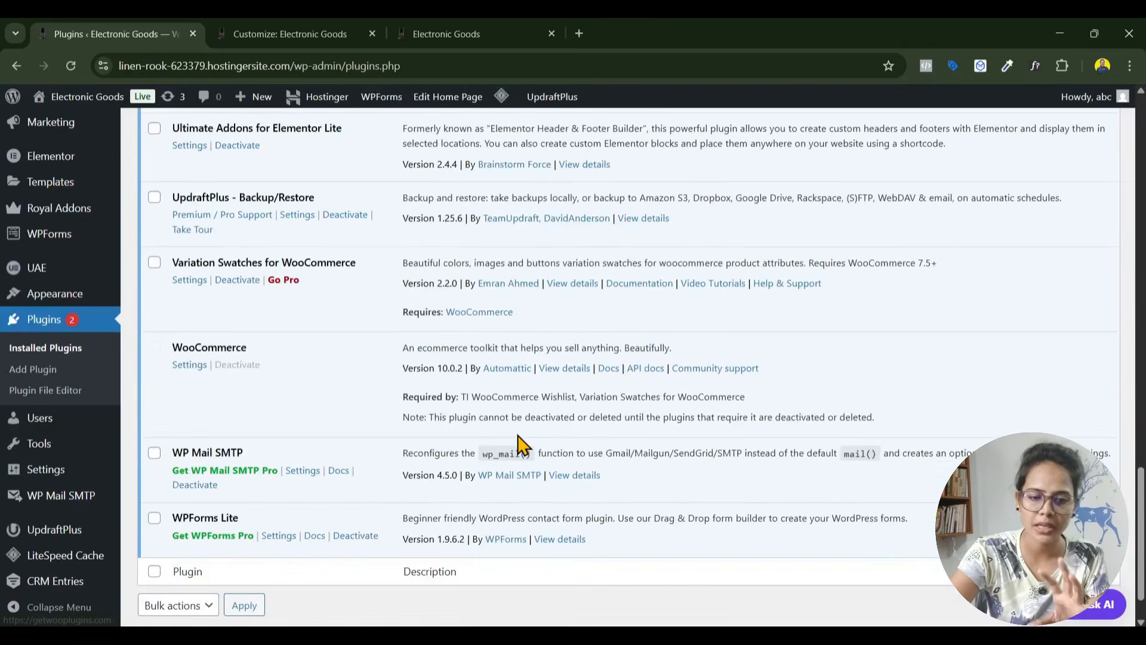
Update the Hostinger AI and Contact Form Entries plugins to their new versions.
{"action": "scroll", "coordinate": [519, 443], "scroll_direction": "up", "scroll_amount": 9}
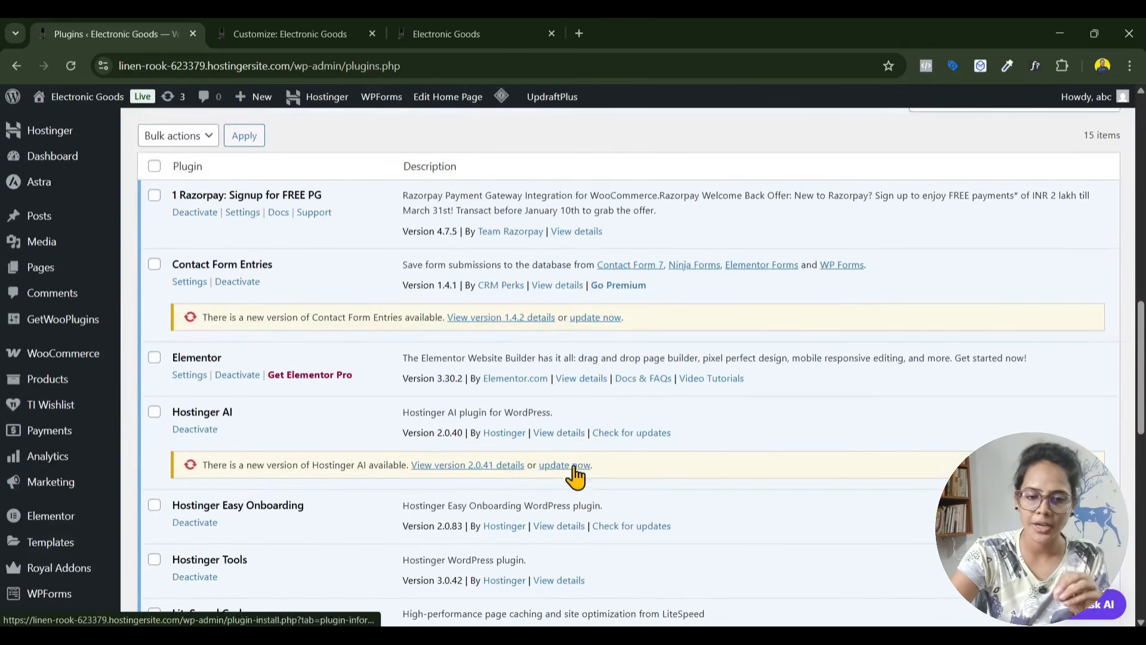
{"action": "left_click", "coordinate": [567, 466]}
{"action": "left_click", "coordinate": [596, 317]}
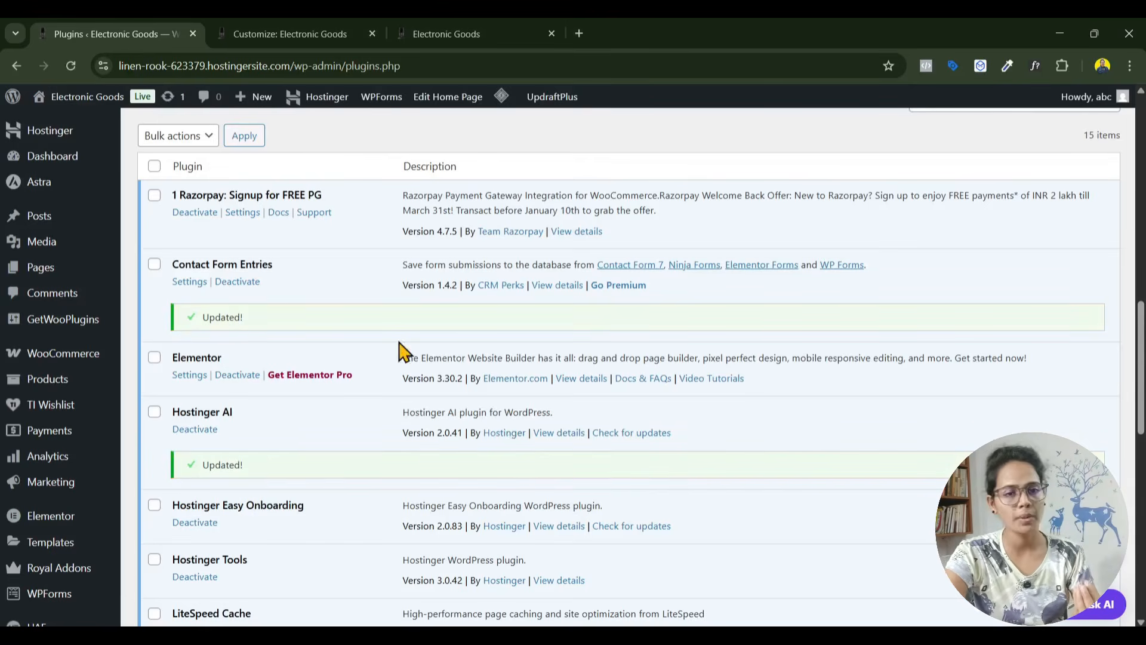
Search new plugins for "auto updates", then install and activate Easy Updates Manager.
{"action": "scroll", "coordinate": [406, 352], "scroll_direction": "up", "scroll_amount": 5}
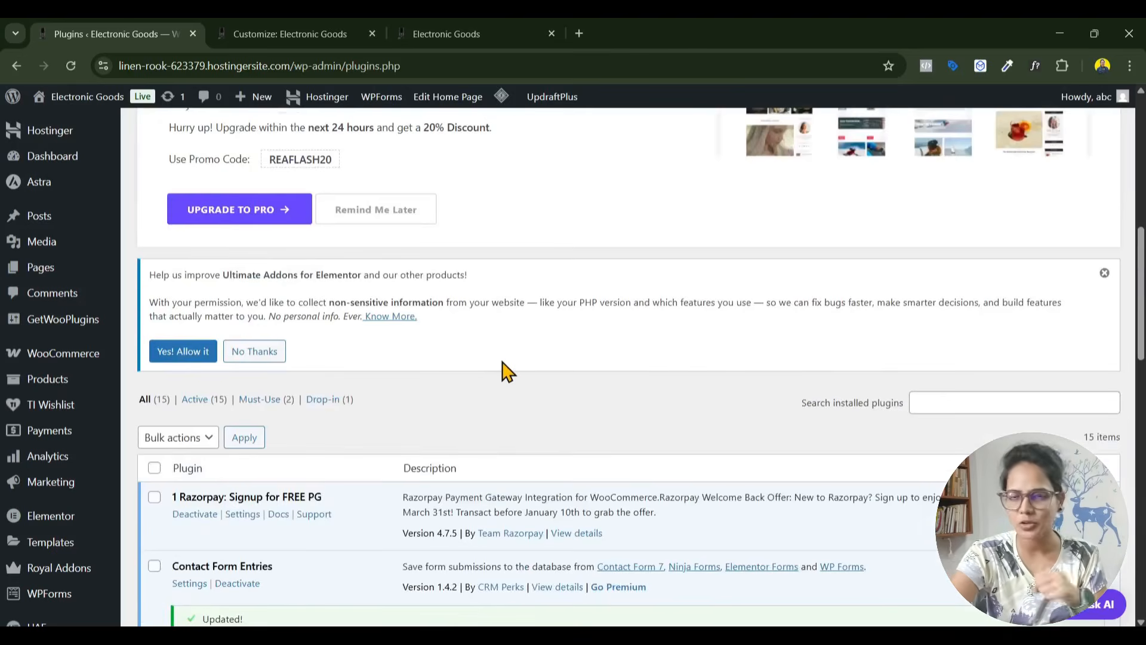
{"action": "scroll", "coordinate": [308, 308], "scroll_direction": "up", "scroll_amount": 6}
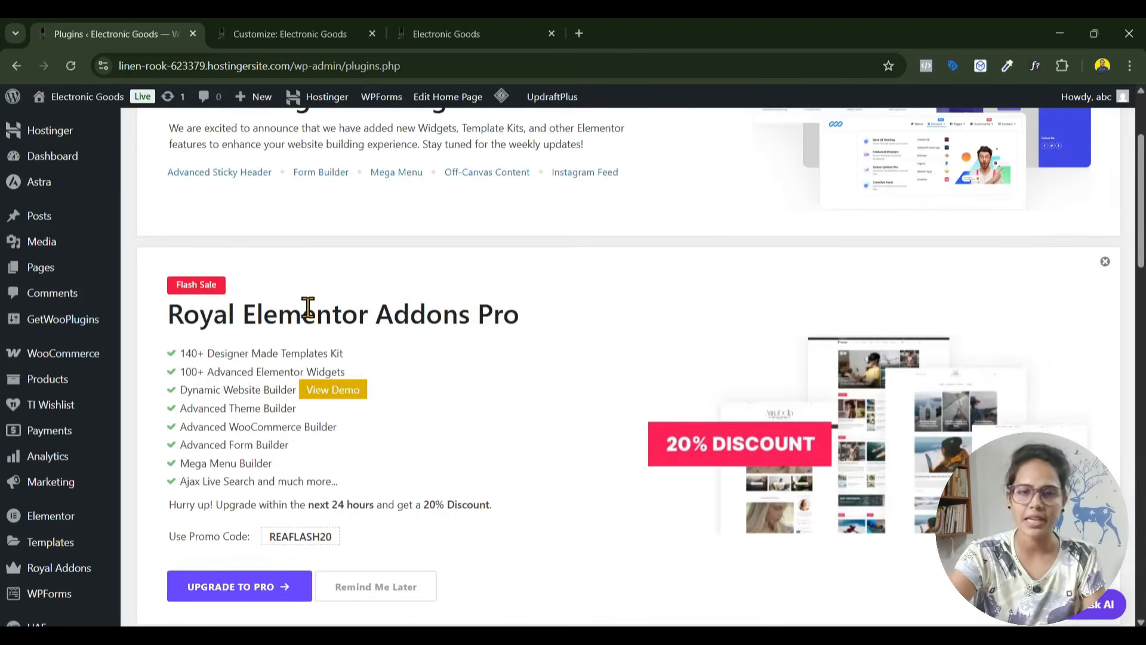
{"action": "scroll", "coordinate": [484, 324], "scroll_direction": "up", "scroll_amount": 3}
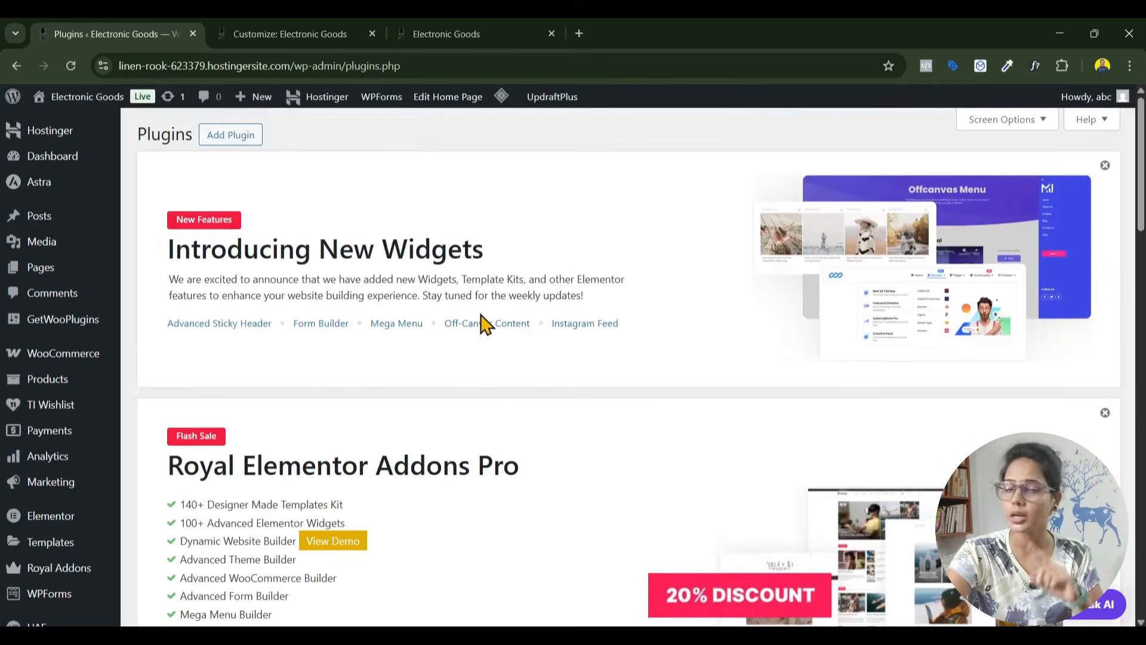
{"action": "left_click", "coordinate": [238, 140]}
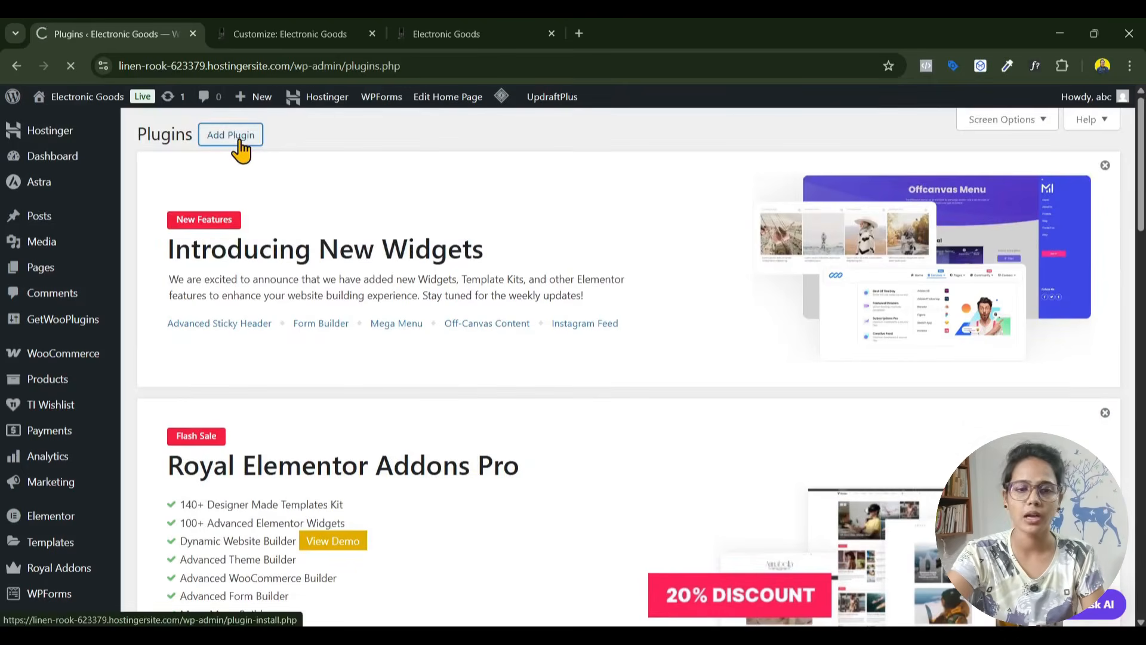
{"action": "scroll", "coordinate": [785, 332], "scroll_direction": "down", "scroll_amount": 10}
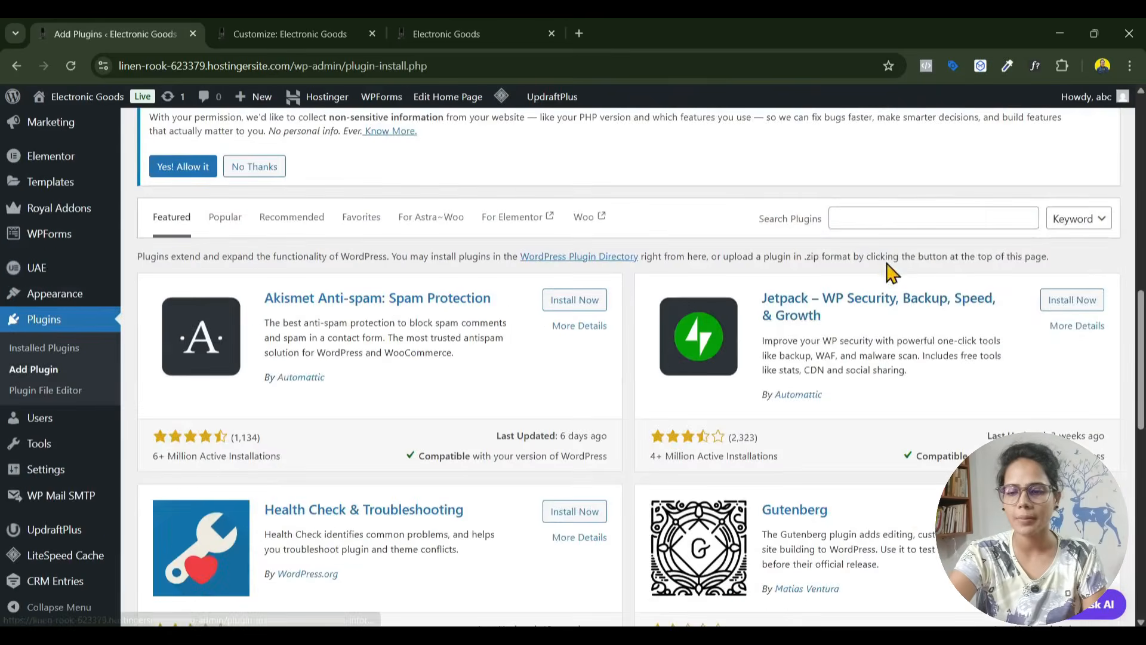
{"action": "left_click", "coordinate": [884, 210]}
{"action": "type", "text": "auti updates"}
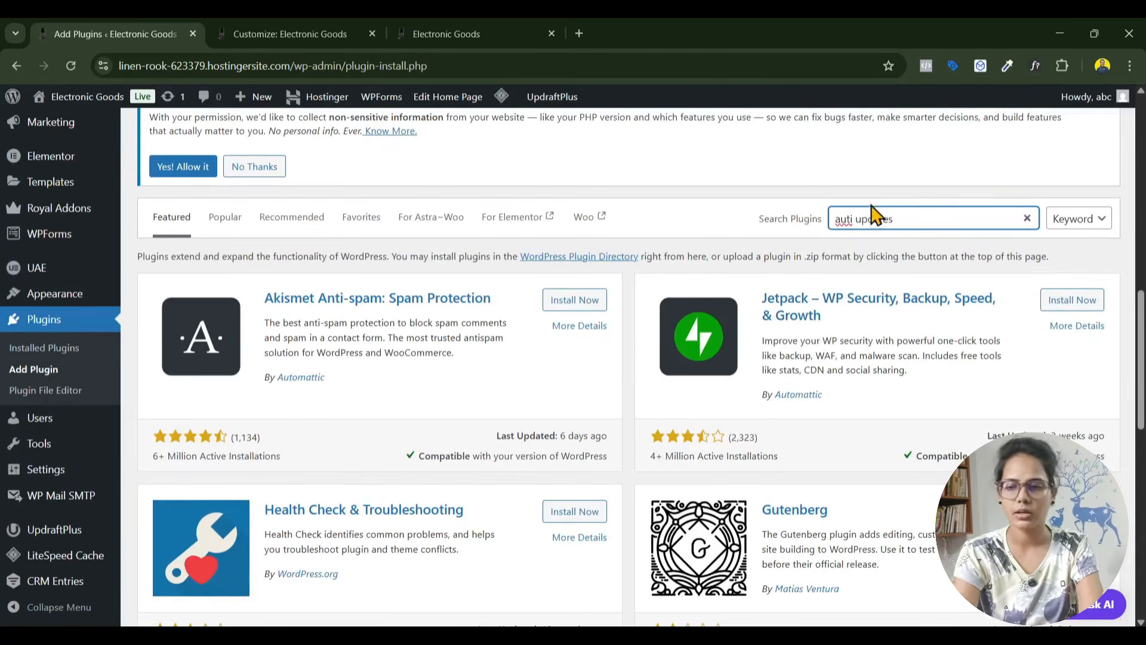
{"action": "scroll", "coordinate": [900, 539], "scroll_direction": "down", "scroll_amount": 3}
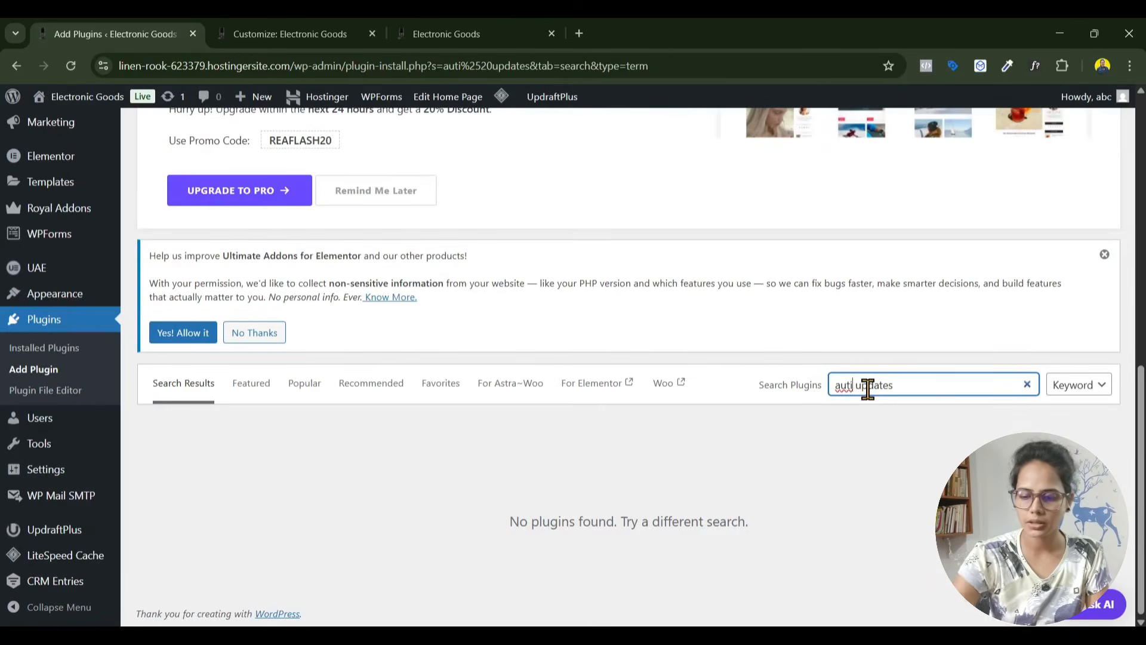
{"action": "key", "text": "BackSpace"}
{"action": "type", "text": "o"}
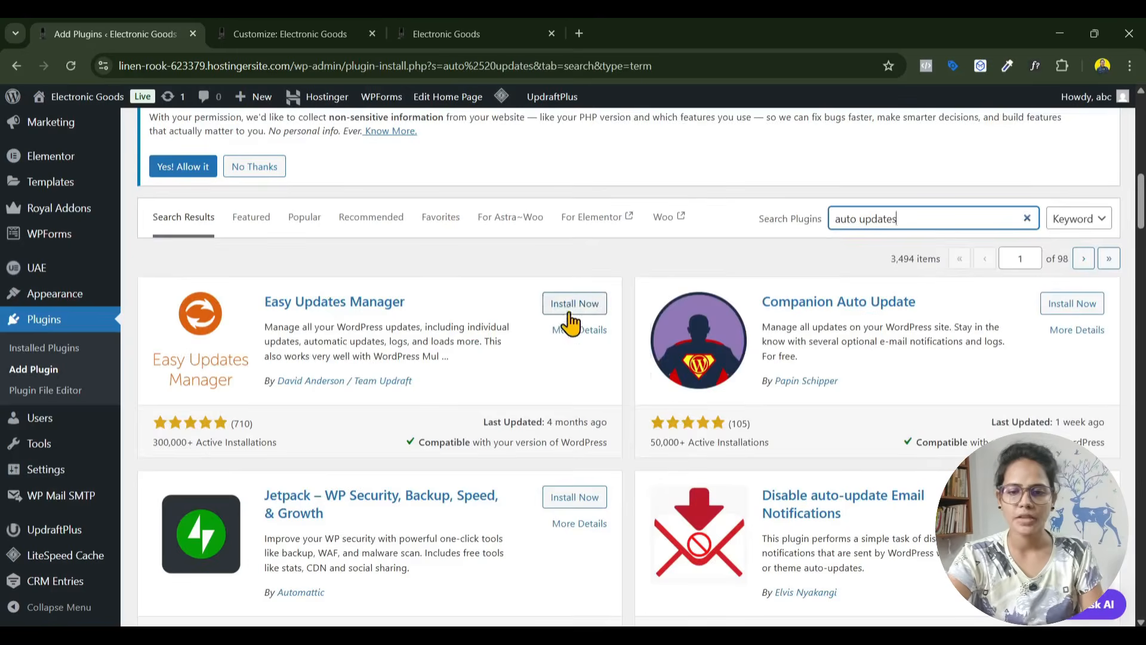
{"action": "left_click", "coordinate": [570, 306]}
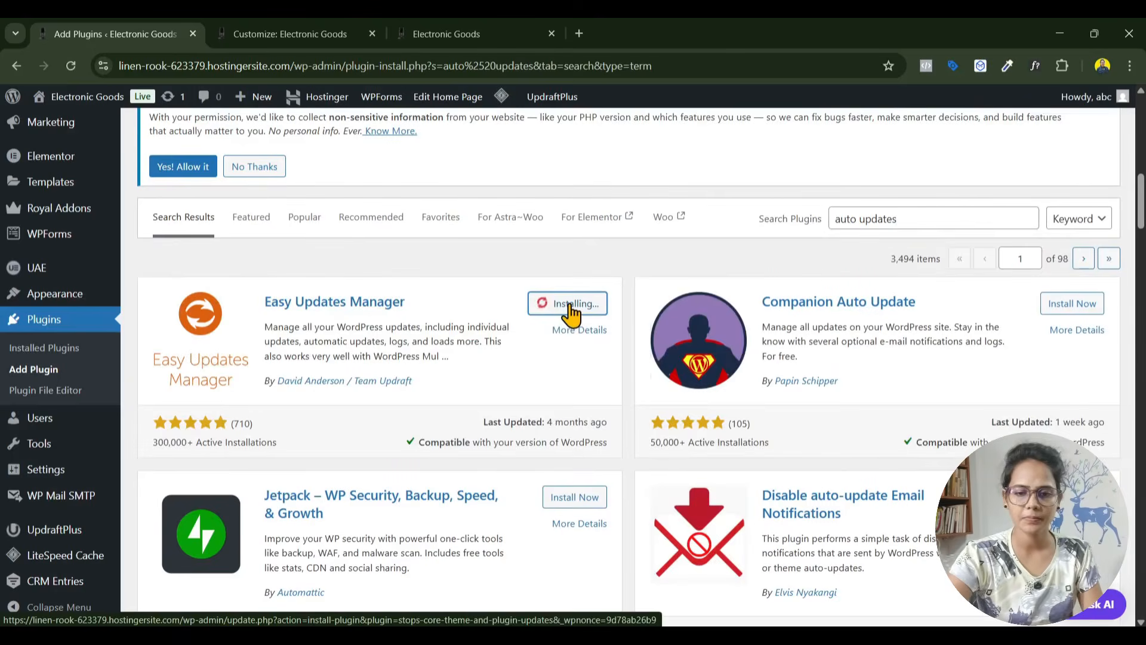
{"action": "left_click", "coordinate": [577, 312]}
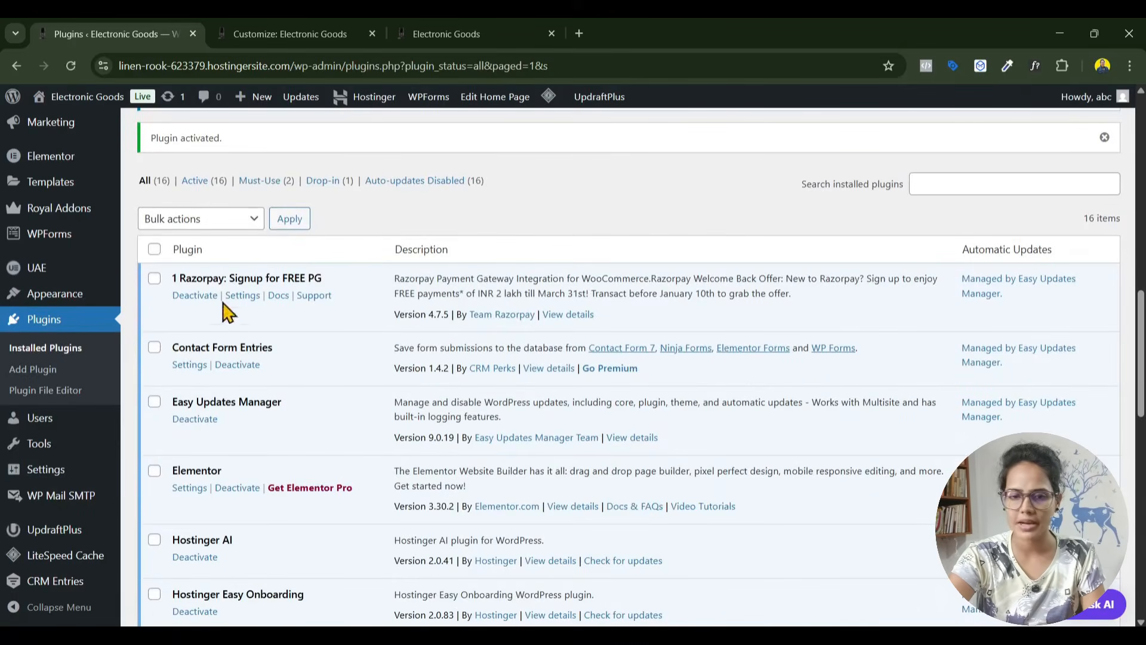
Apply the Enable Auto-updates bulk action to all installed plugins and check the plugin list.
{"action": "left_click", "coordinate": [154, 250]}
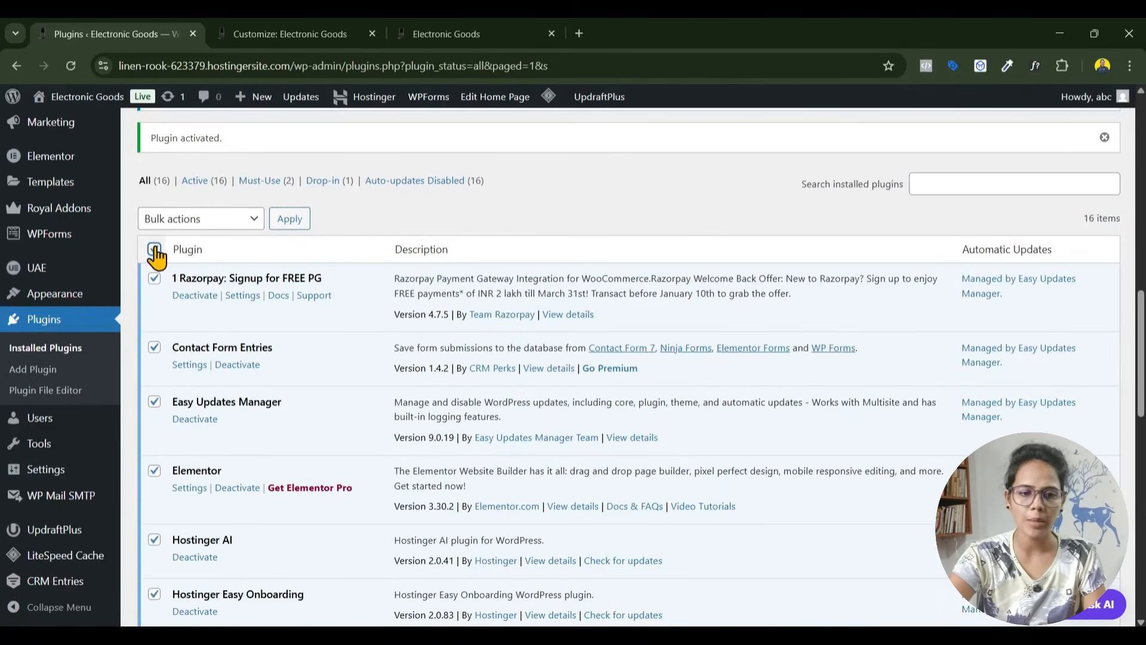
{"action": "left_click", "coordinate": [185, 221]}
{"action": "left_click", "coordinate": [204, 346]}
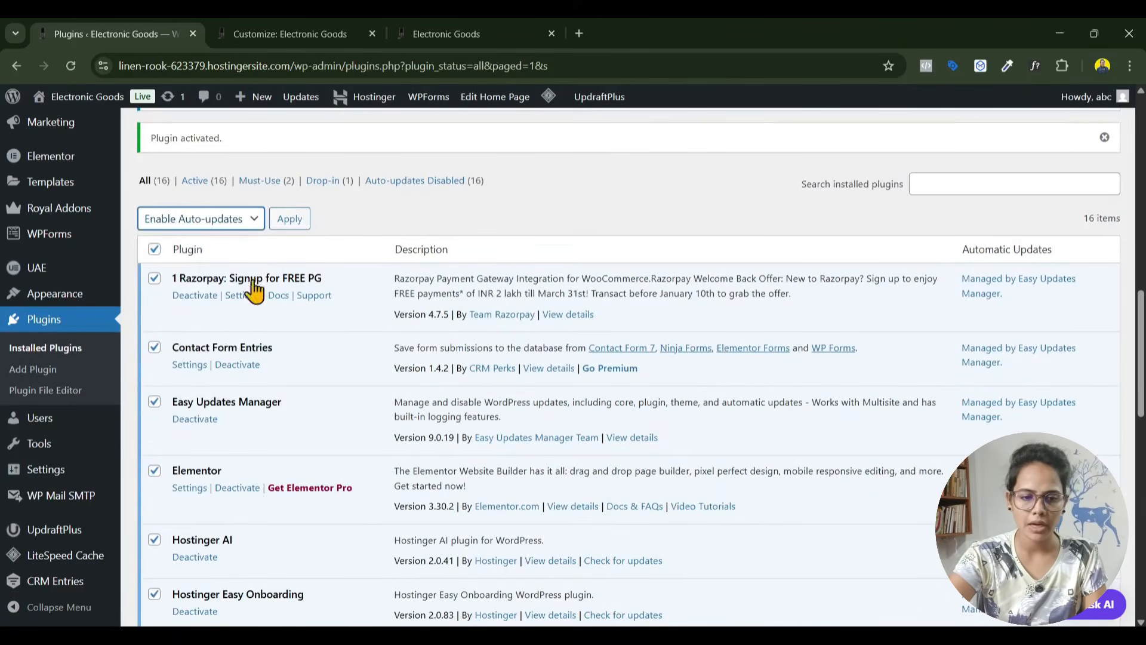
{"action": "left_click", "coordinate": [288, 221]}
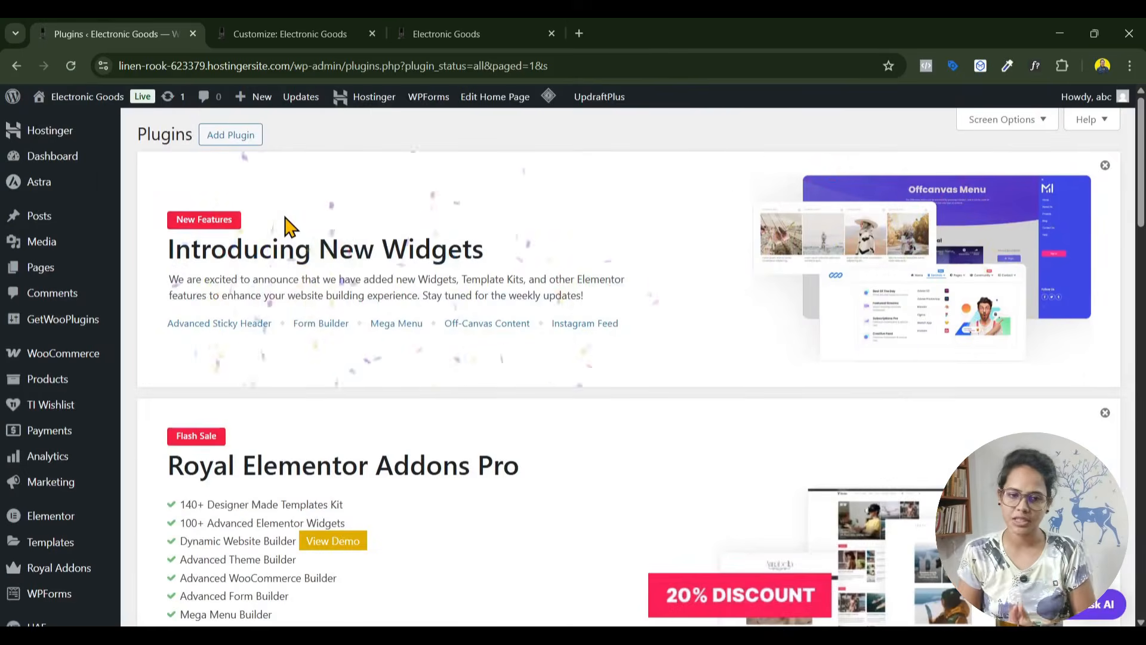
{"action": "scroll", "coordinate": [315, 272], "scroll_direction": "down", "scroll_amount": 2}
{"action": "scroll", "coordinate": [314, 273], "scroll_direction": "down", "scroll_amount": 9}
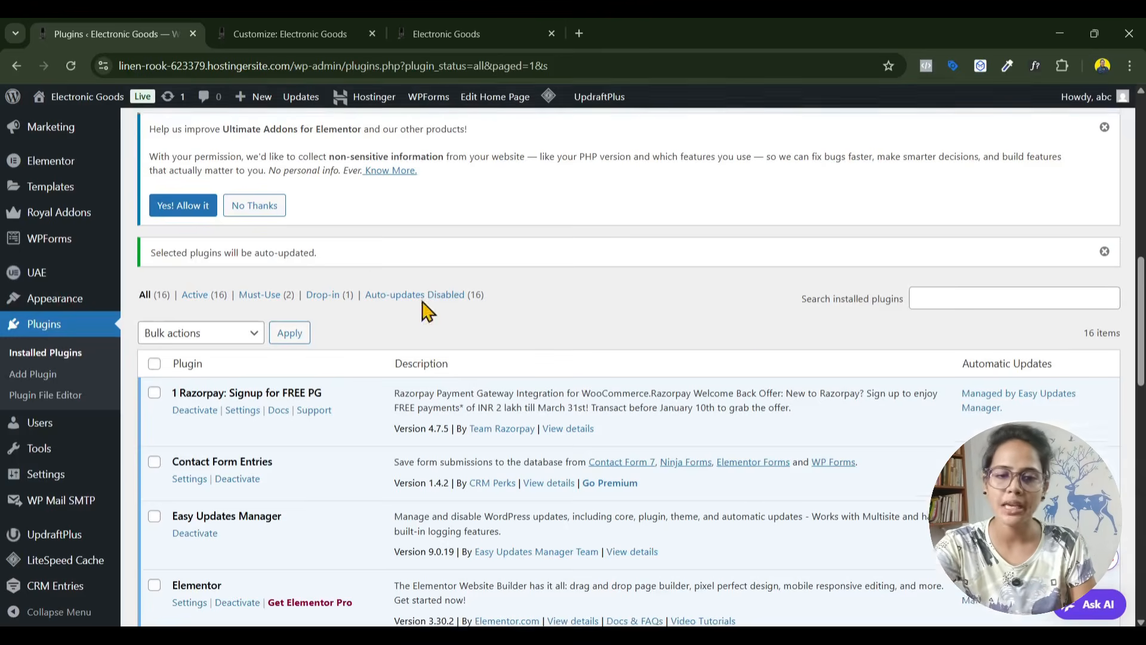
Search new plugins for "wordfence", then install and activate Wordfence Security – Firewall, Malware Scan, and Login Security.
{"action": "scroll", "coordinate": [238, 239], "scroll_direction": "up", "scroll_amount": 10}
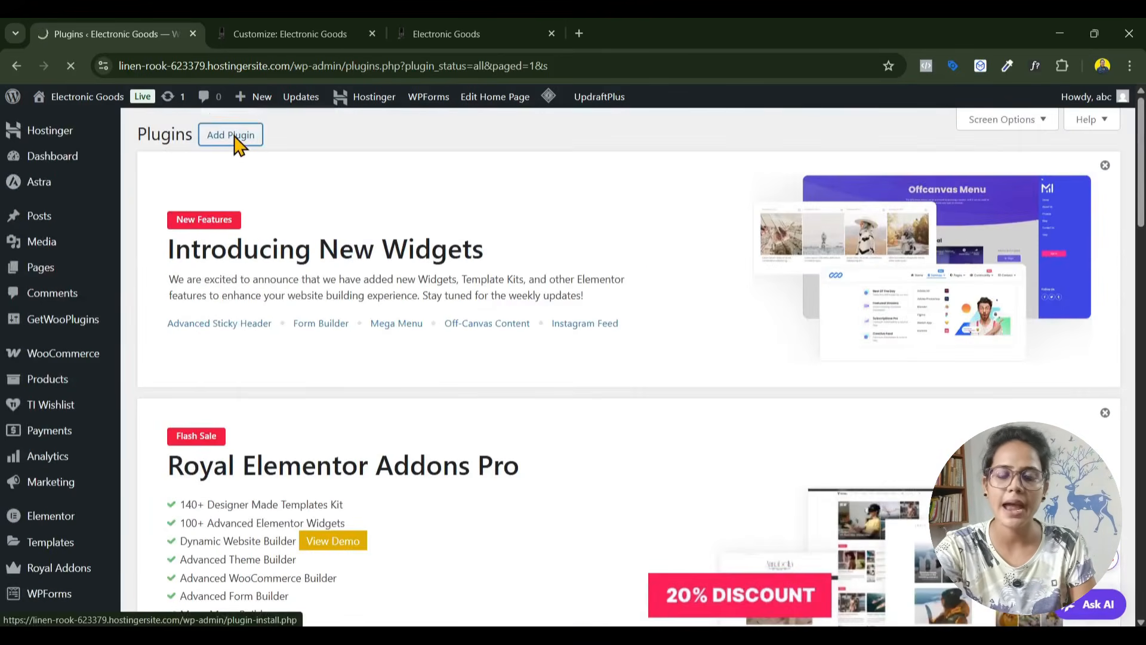
{"action": "left_click", "coordinate": [233, 135]}
{"action": "scroll", "coordinate": [235, 239], "scroll_direction": "down", "scroll_amount": 6}
{"action": "scroll", "coordinate": [850, 274], "scroll_direction": "down", "scroll_amount": 5}
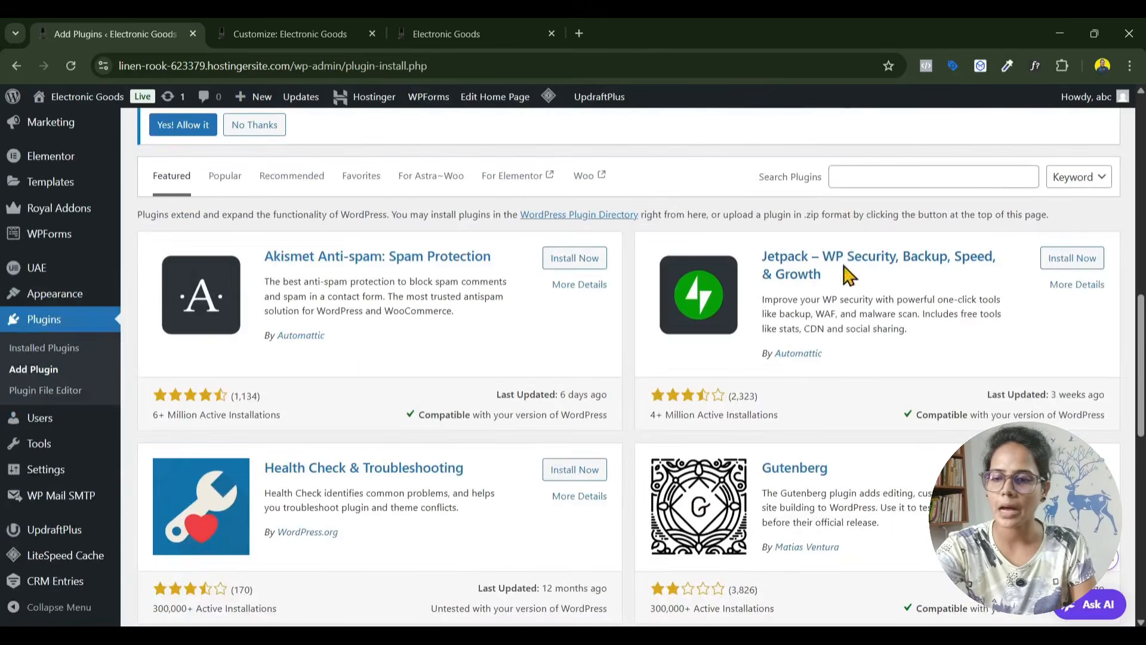
{"action": "left_click", "coordinate": [864, 171]}
{"action": "type", "text": "wordfence"}
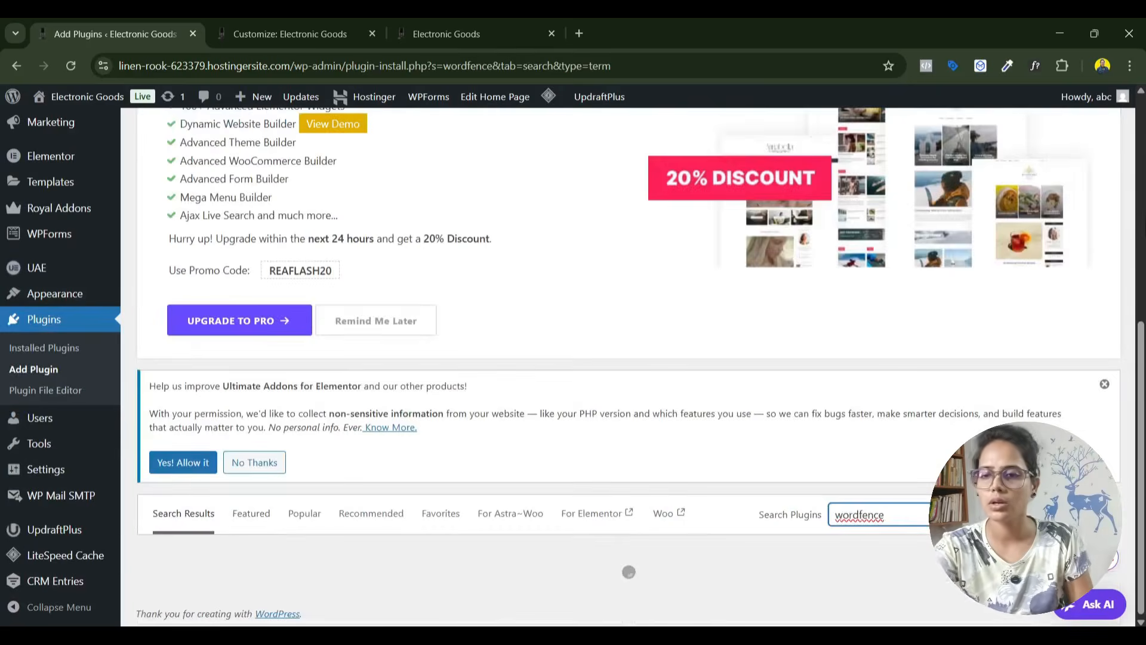
{"action": "scroll", "coordinate": [675, 334], "scroll_direction": "down", "scroll_amount": 5}
{"action": "left_click", "coordinate": [567, 263]}
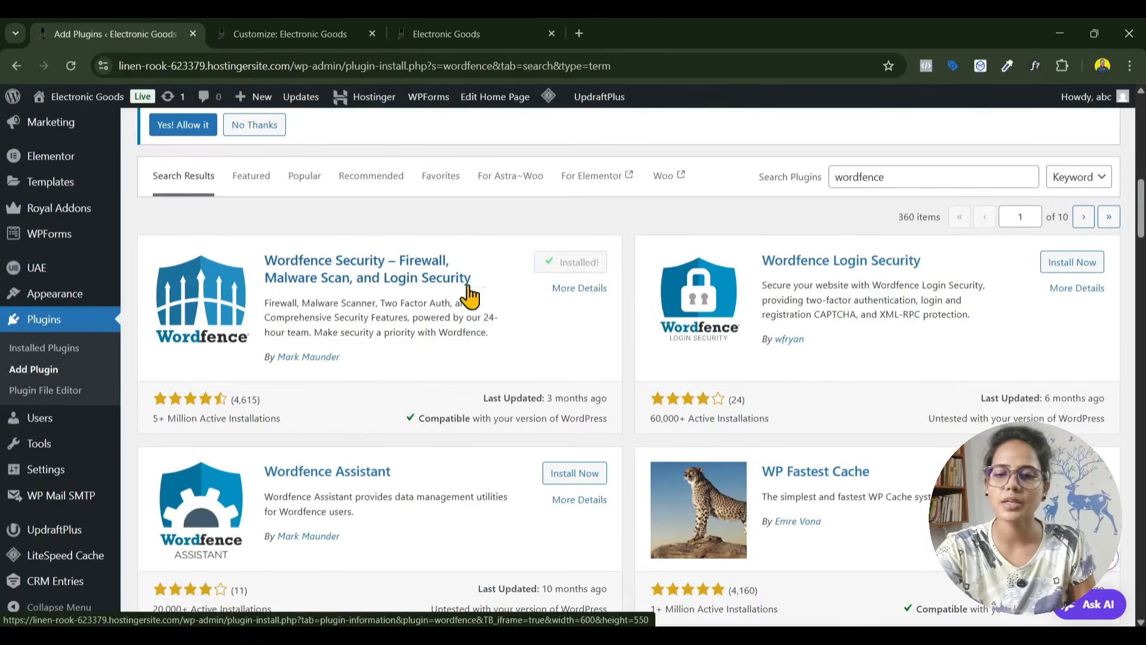
{"action": "left_click", "coordinate": [577, 266]}
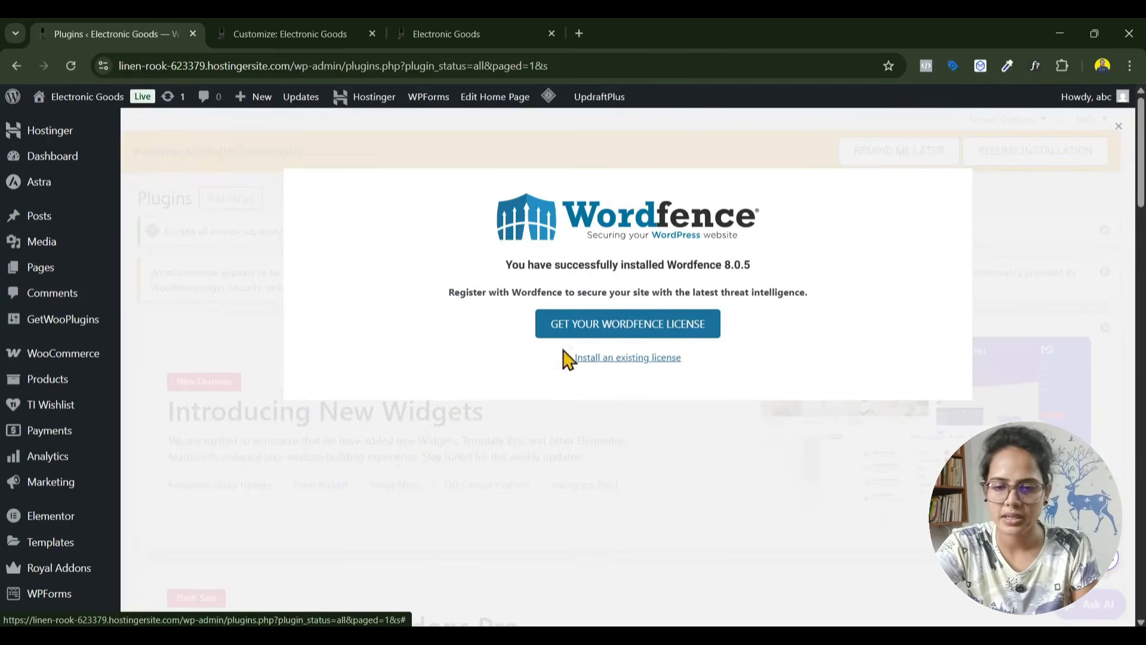
Dismiss the Wordfence registration prompt, open the Wordfence dashboard and resume the plugin's installation.
{"action": "left_click", "coordinate": [576, 463]}
{"action": "scroll", "coordinate": [549, 397], "scroll_direction": "down", "scroll_amount": 3}
{"action": "scroll", "coordinate": [548, 396], "scroll_direction": "up", "scroll_amount": 3}
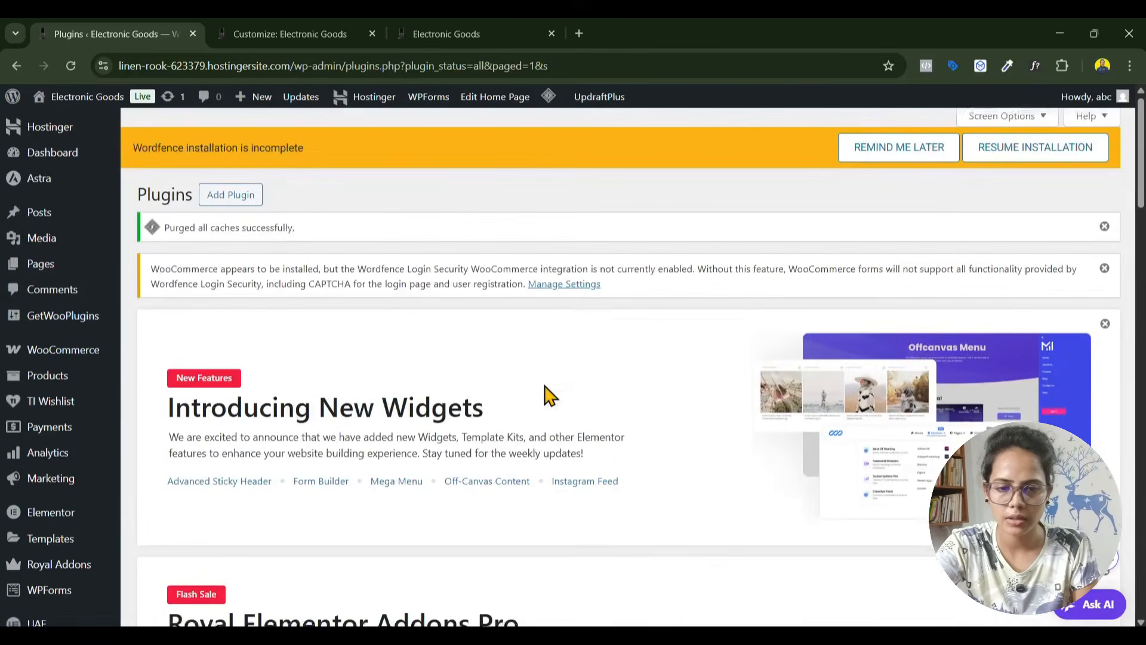
{"action": "scroll", "coordinate": [104, 527], "scroll_direction": "down", "scroll_amount": 5}
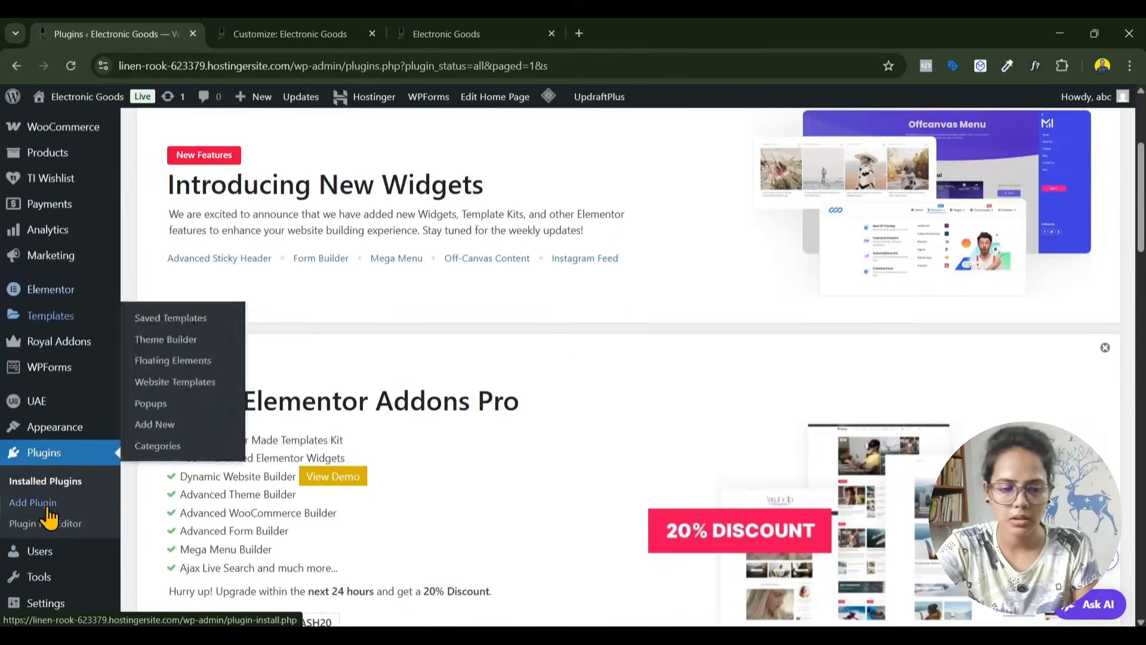
{"action": "scroll", "coordinate": [24, 567], "scroll_direction": "down", "scroll_amount": 1}
{"action": "left_click", "coordinate": [46, 548]}
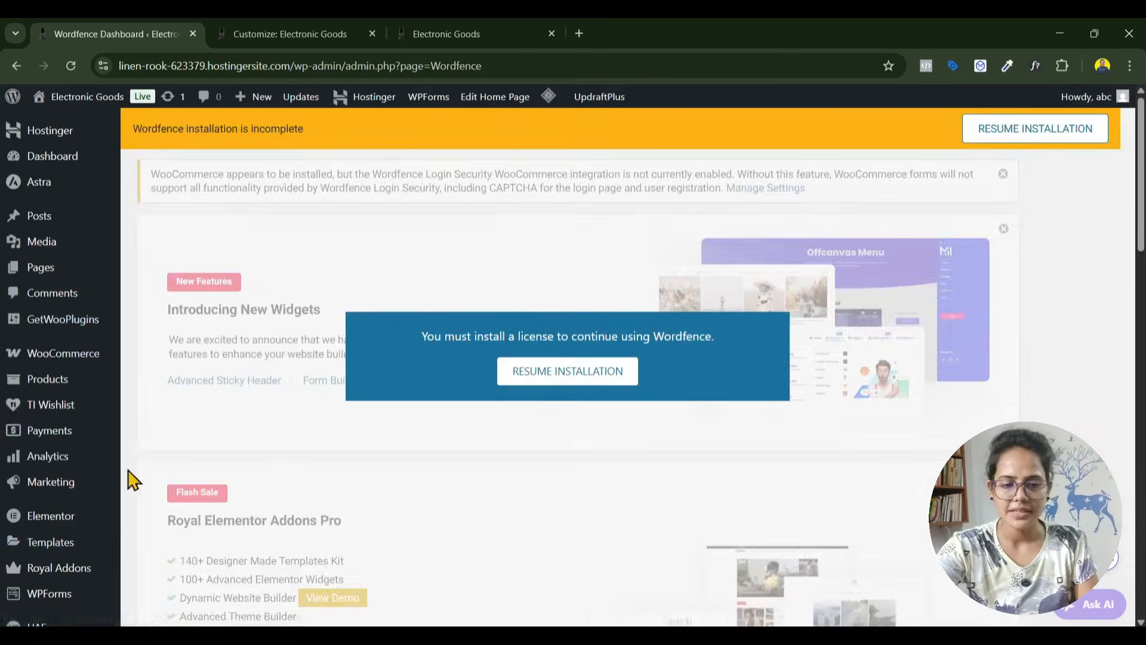
{"action": "scroll", "coordinate": [60, 525], "scroll_direction": "down", "scroll_amount": 5}
{"action": "scroll", "coordinate": [410, 447], "scroll_direction": "down", "scroll_amount": 5}
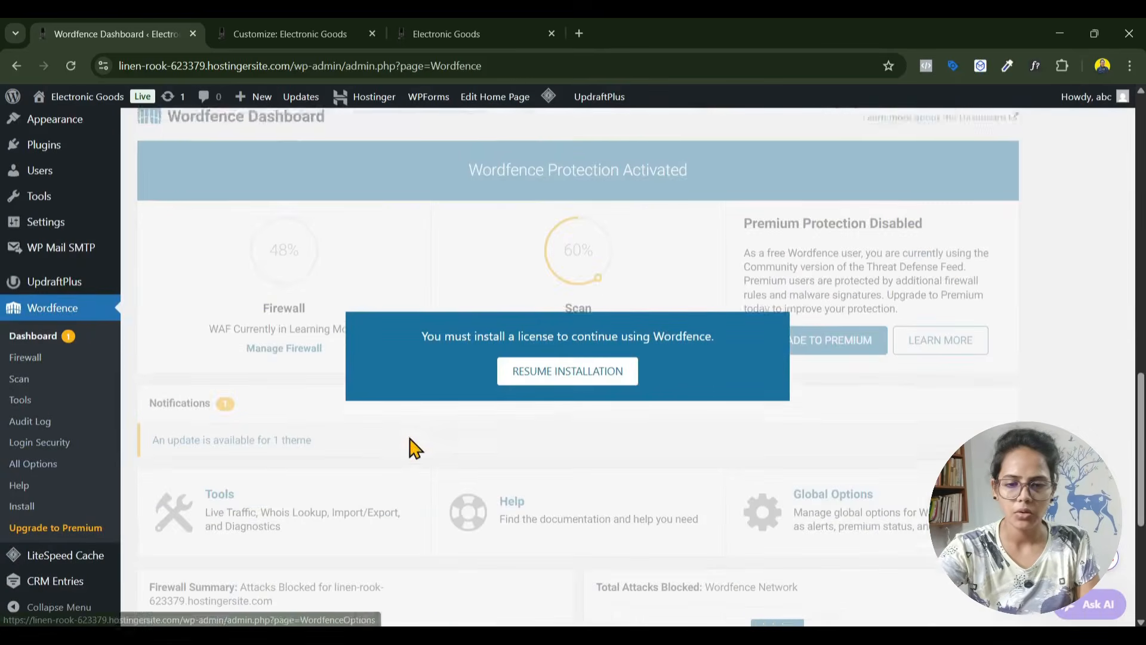
{"action": "left_click", "coordinate": [562, 379]}
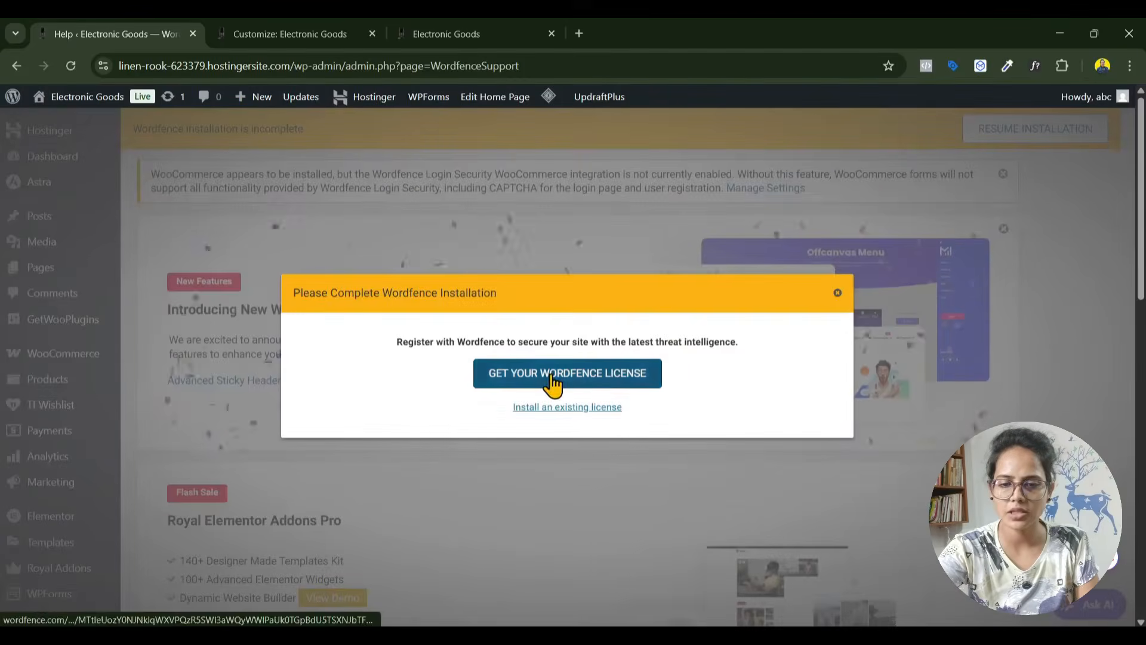
Try to get a free Wordfence license, choose the real-time protection offer instead, and close the shopping cart tab.
{"action": "left_click", "coordinate": [552, 376]}
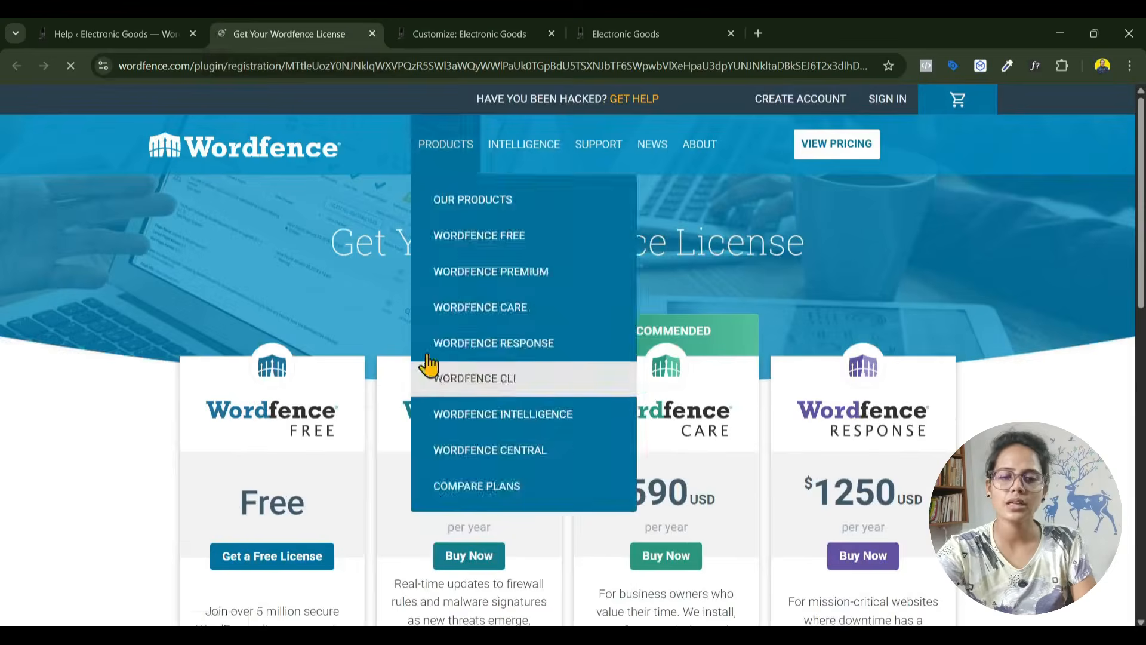
{"action": "scroll", "coordinate": [197, 454], "scroll_direction": "down", "scroll_amount": 5}
{"action": "left_click", "coordinate": [273, 262]}
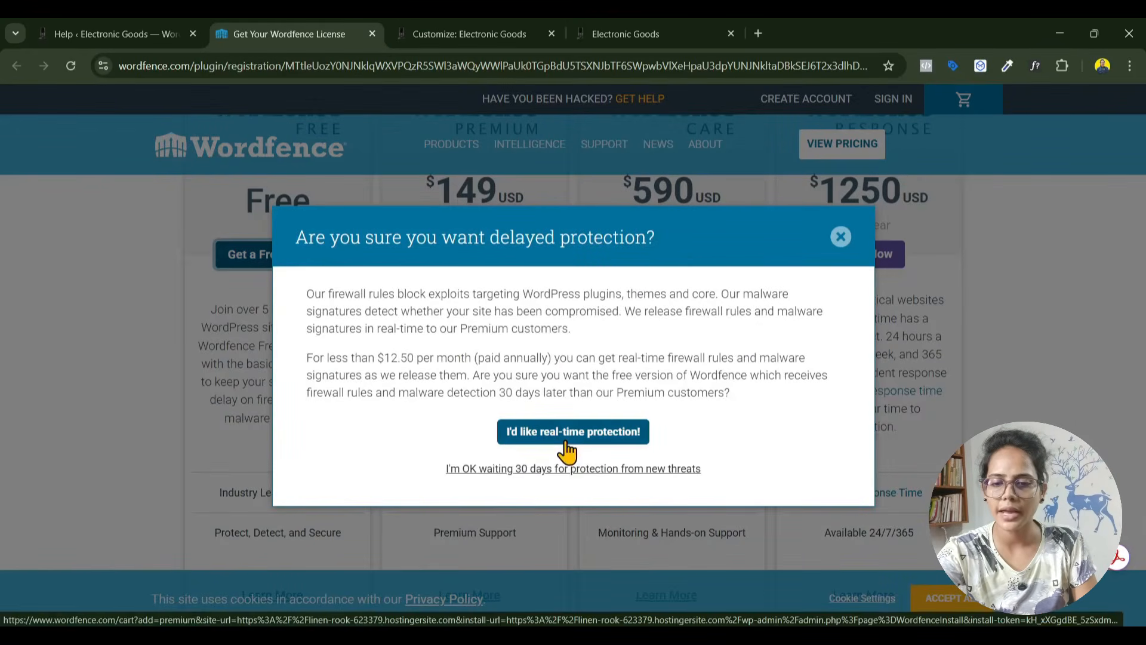
{"action": "left_click", "coordinate": [590, 439]}
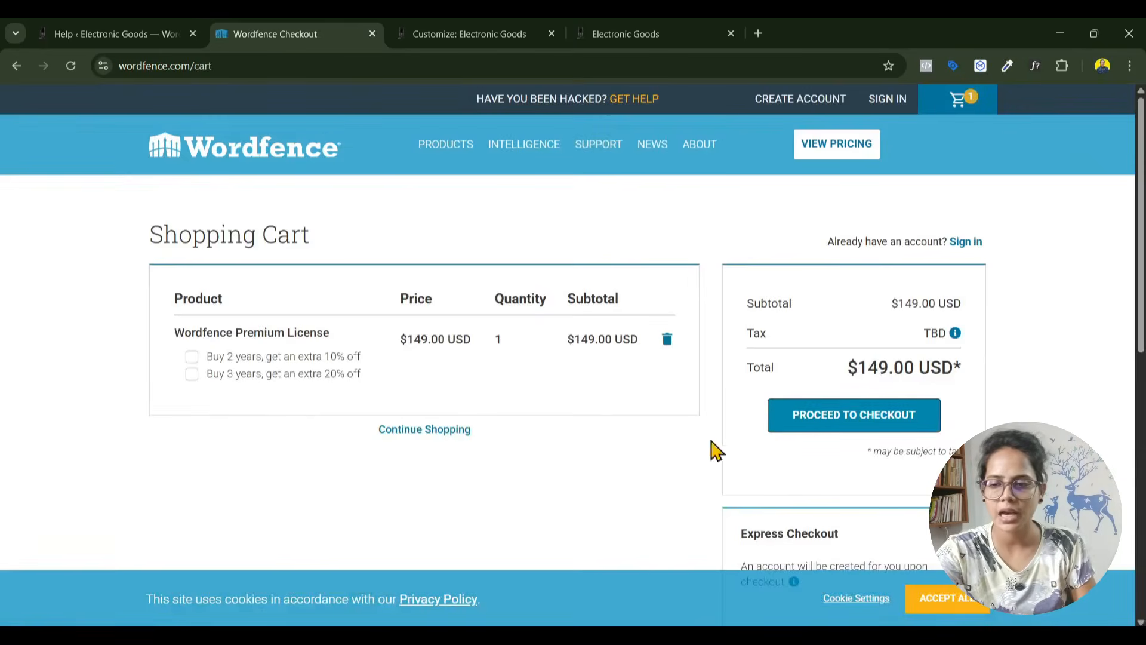
{"action": "left_click", "coordinate": [372, 34]}
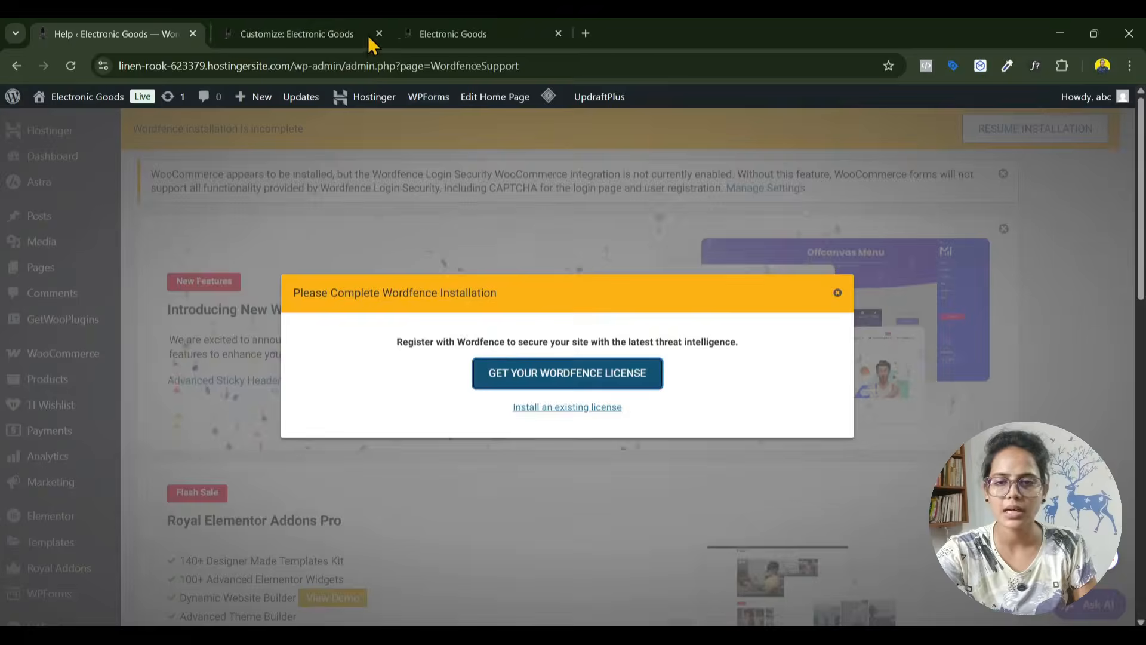
Open Wordfence Login Security and review the Two-Factor Authentication setup, including the scan code, recovery codes and authenticator code entry.
{"action": "left_click", "coordinate": [582, 409]}
{"action": "left_click", "coordinate": [49, 443]}
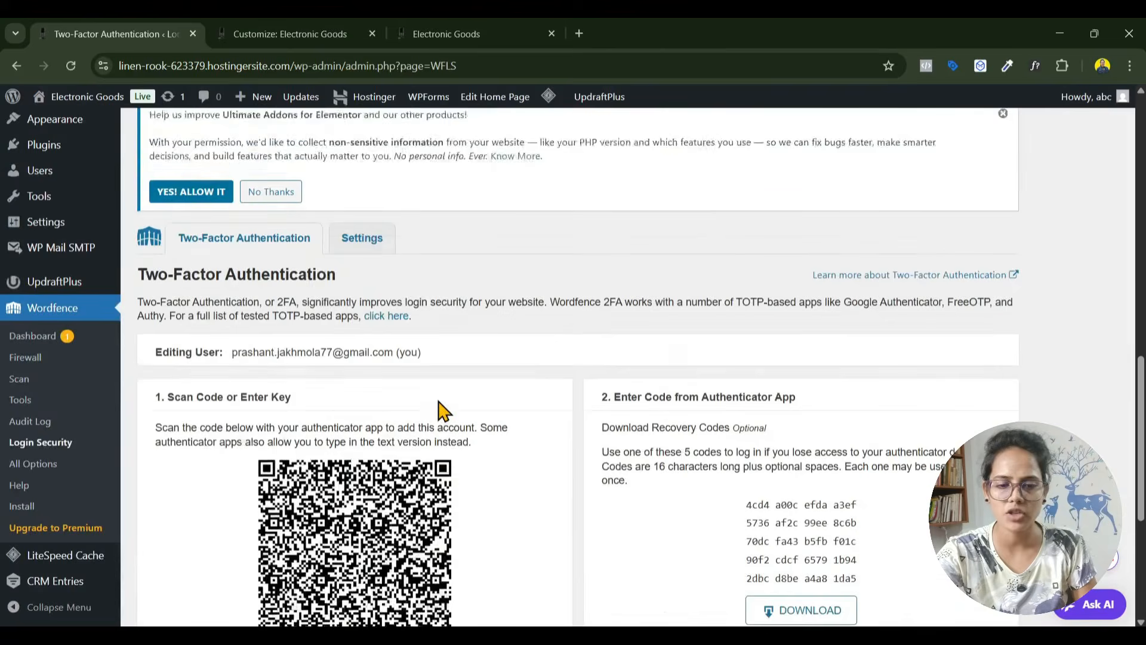
{"action": "scroll", "coordinate": [441, 410], "scroll_direction": "down", "scroll_amount": 1}
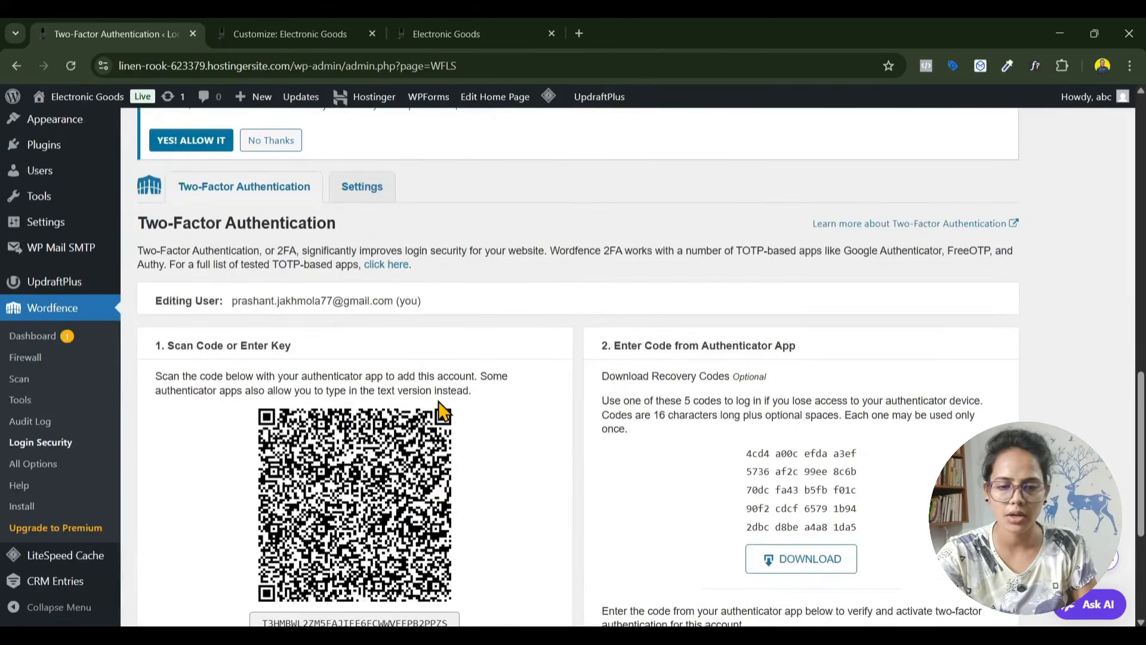
{"action": "scroll", "coordinate": [440, 468], "scroll_direction": "down", "scroll_amount": 4}
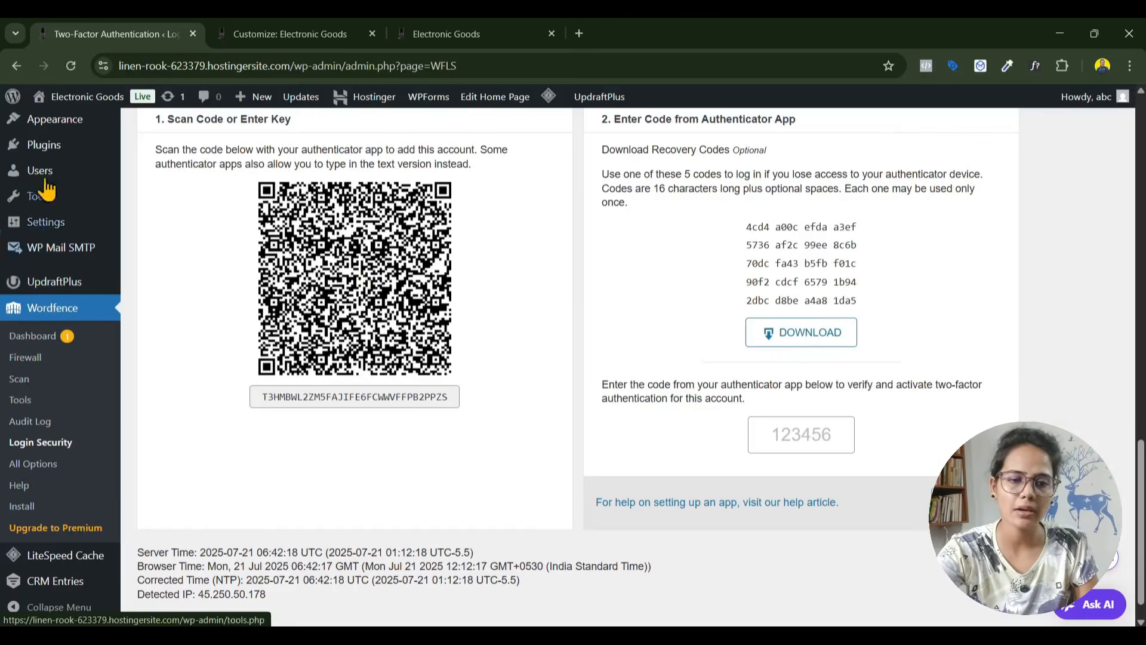
Search new plugins for "w3 total cache" and install W3 Total Cache.
{"action": "left_click", "coordinate": [37, 154]}
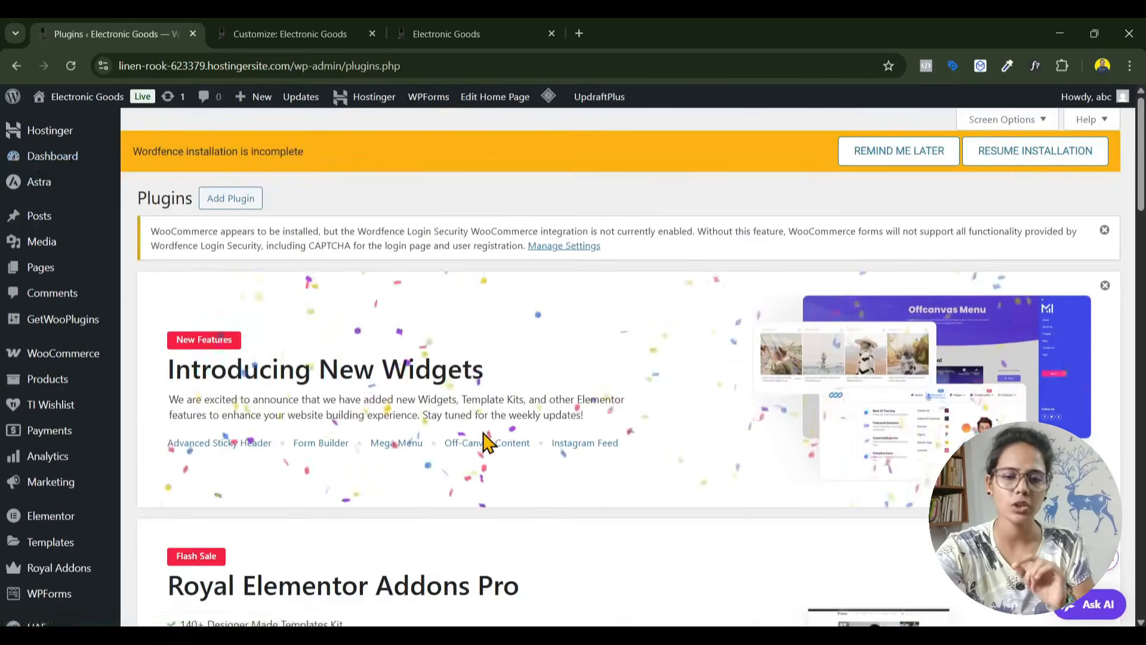
{"action": "scroll", "coordinate": [487, 441], "scroll_direction": "down", "scroll_amount": 5}
{"action": "scroll", "coordinate": [483, 441], "scroll_direction": "down", "scroll_amount": 5}
{"action": "scroll", "coordinate": [508, 472], "scroll_direction": "up", "scroll_amount": 9}
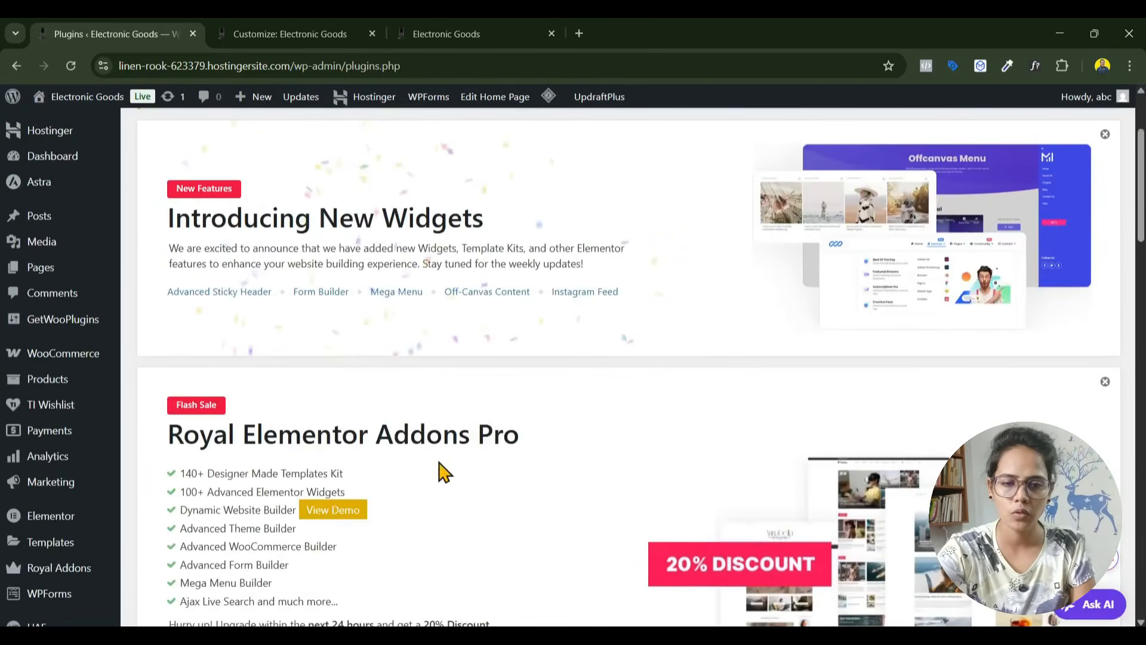
{"action": "scroll", "coordinate": [441, 345], "scroll_direction": "up", "scroll_amount": 2}
{"action": "left_click", "coordinate": [230, 197]}
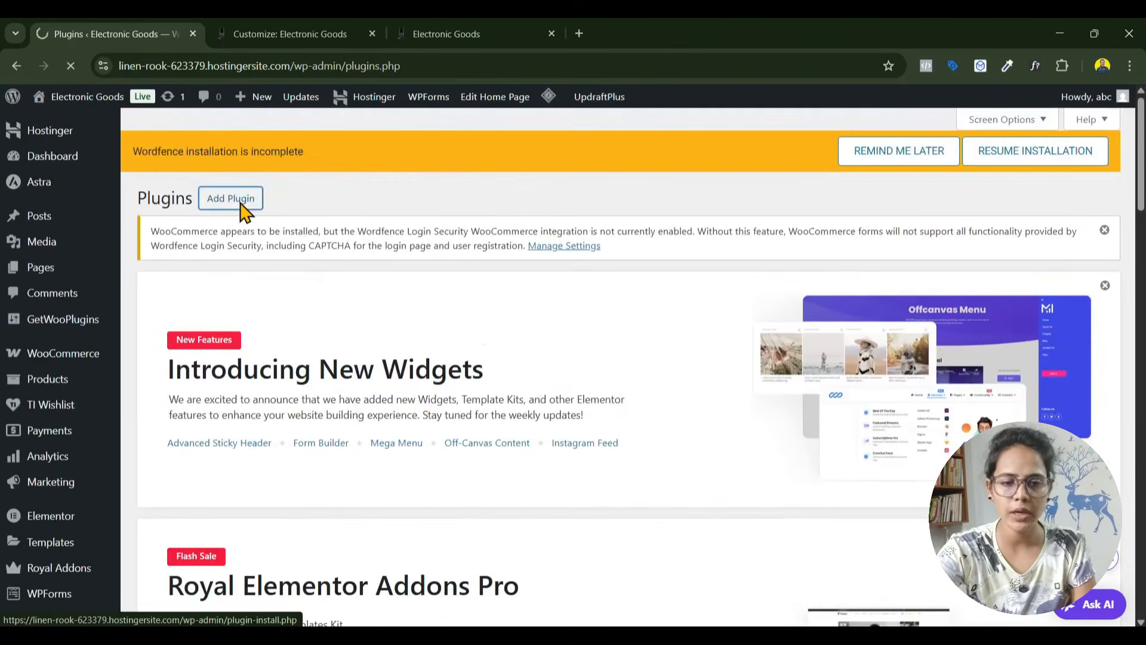
{"action": "scroll", "coordinate": [737, 384], "scroll_direction": "down", "scroll_amount": 10}
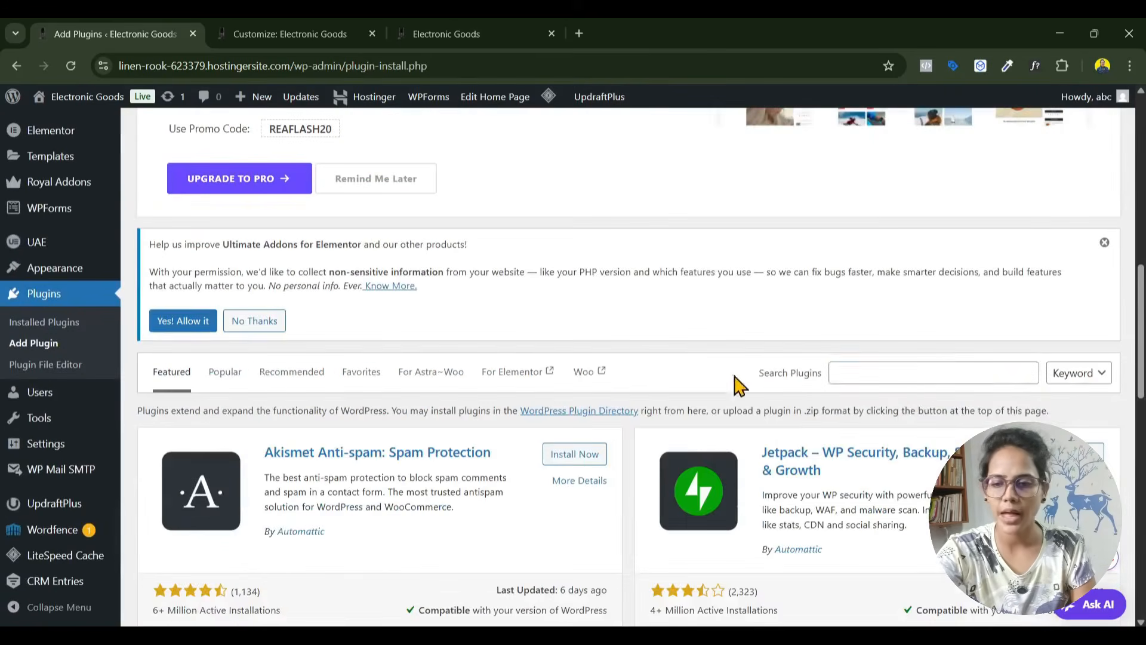
{"action": "left_click", "coordinate": [894, 380]}
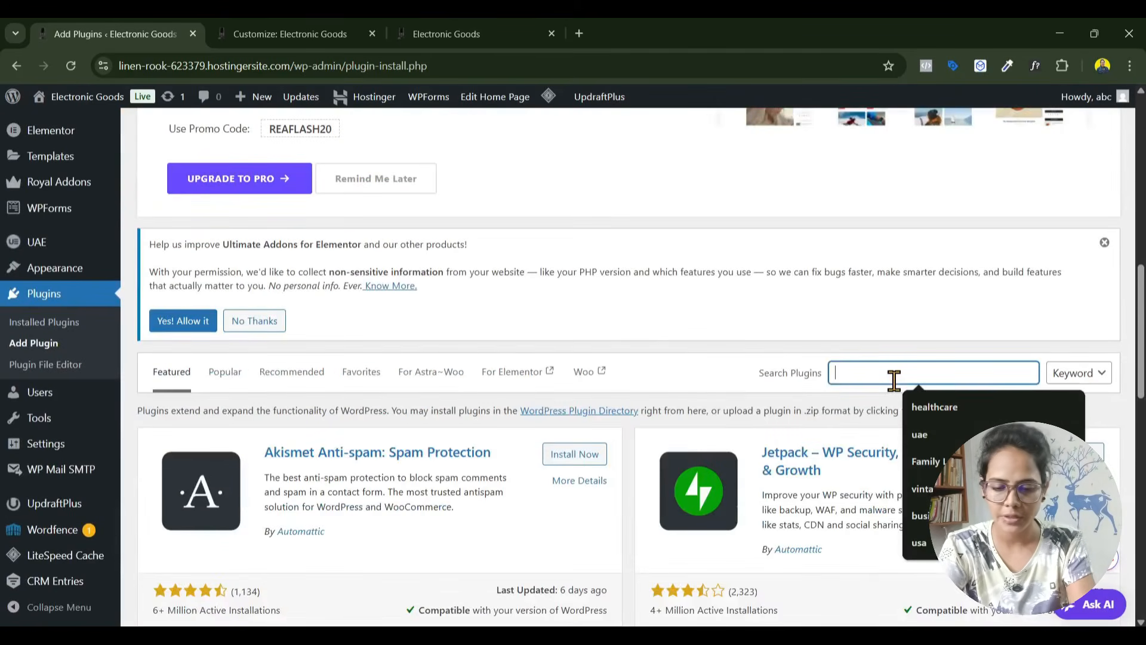
{"action": "type", "text": "w3 total cache"}
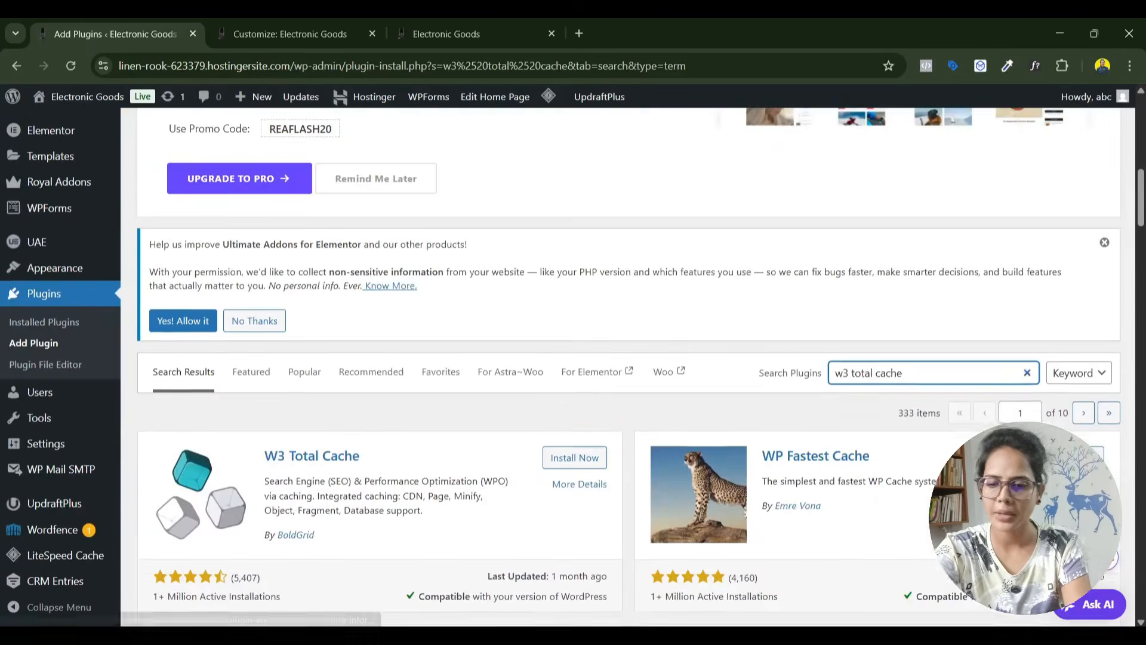
{"action": "scroll", "coordinate": [893, 376], "scroll_direction": "down", "scroll_amount": 1}
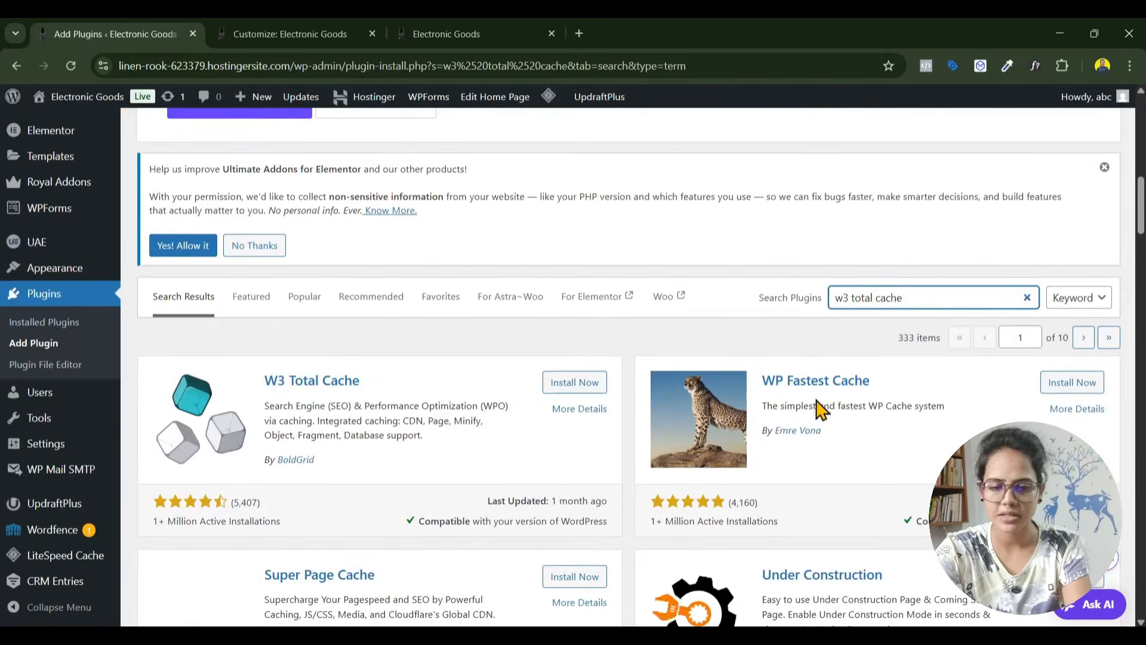
{"action": "left_click", "coordinate": [255, 506]}
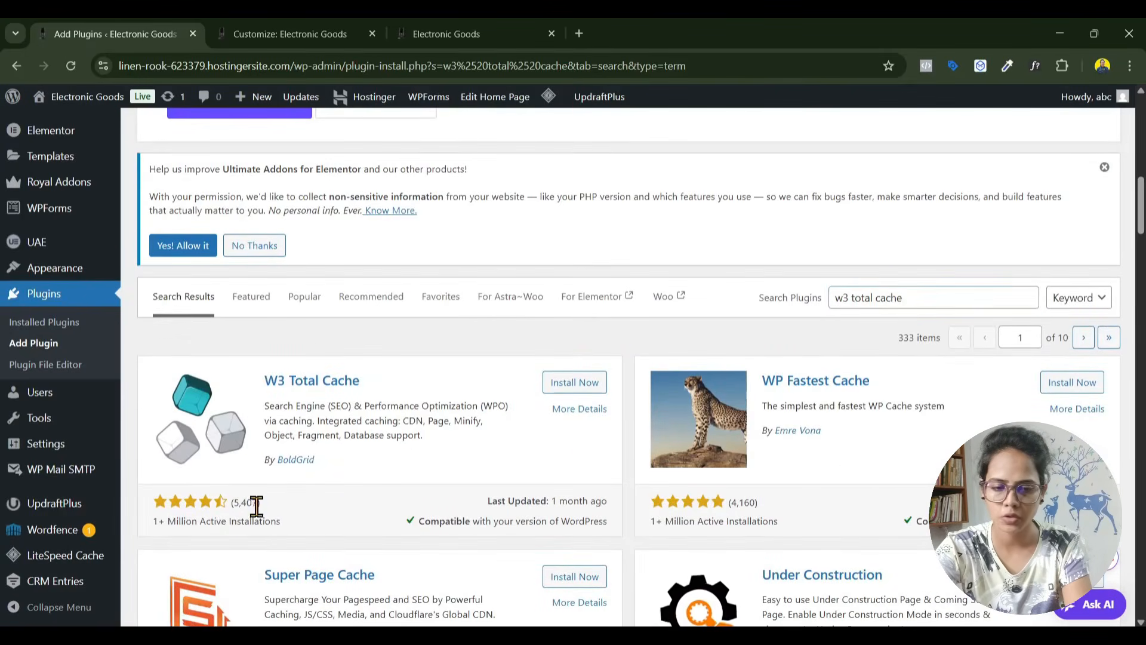
{"action": "left_click", "coordinate": [575, 385]}
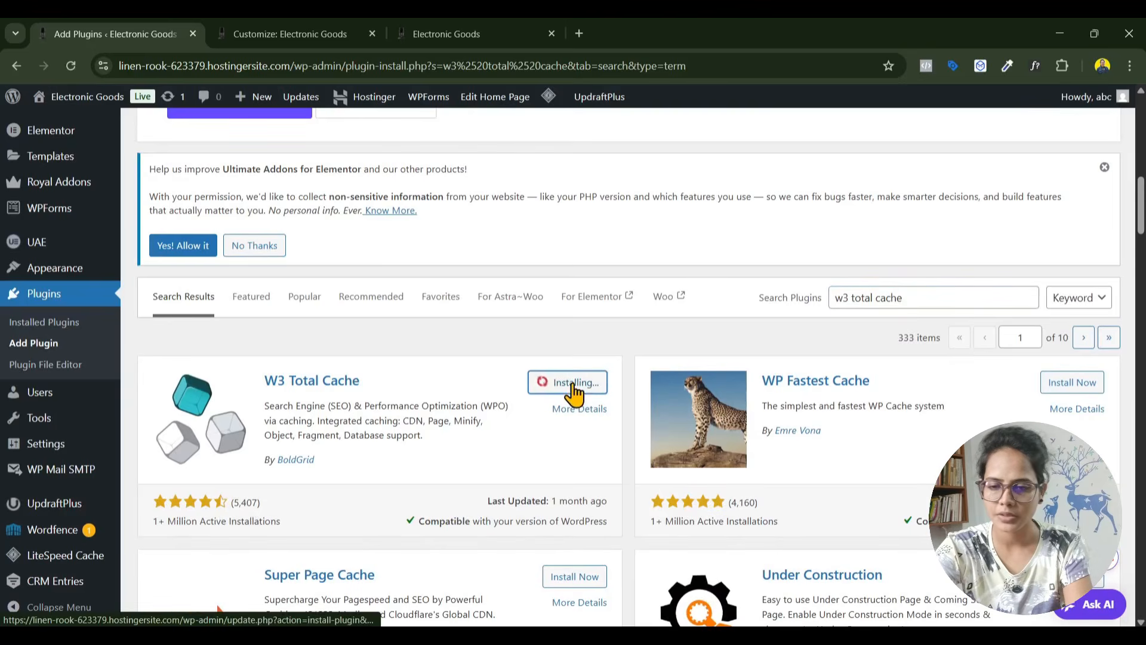
Search new plugins for "smush" and install Smush Image Optimization.
{"action": "left_click_drag", "start_coordinate": [910, 299], "coordinate": [774, 327]}
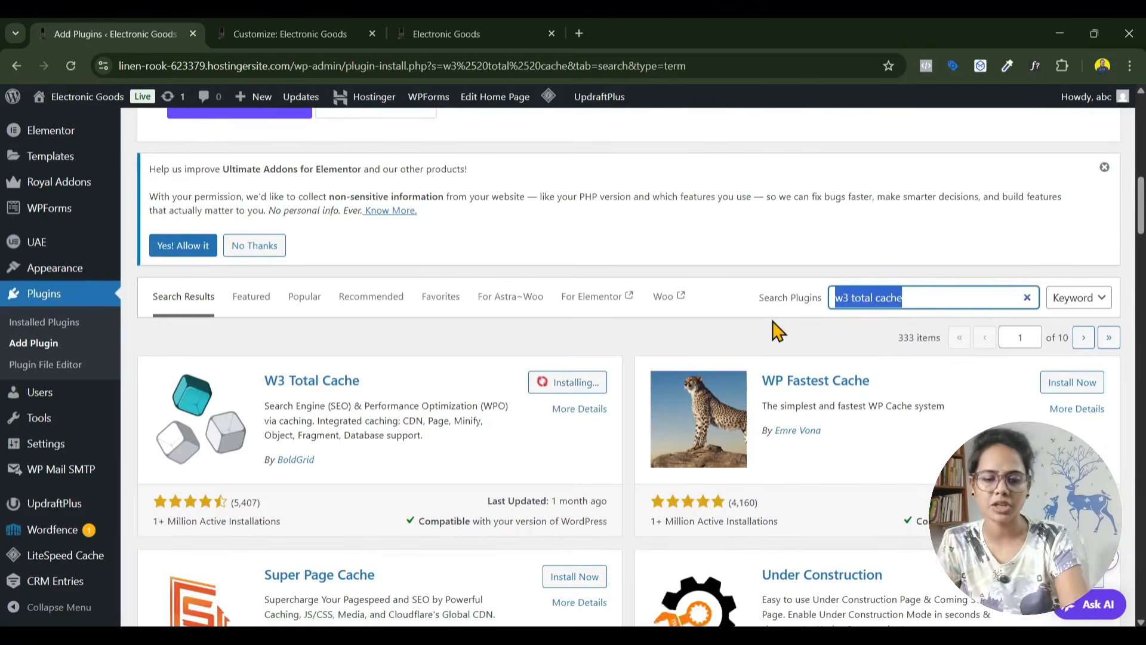
{"action": "type", "text": "smush"}
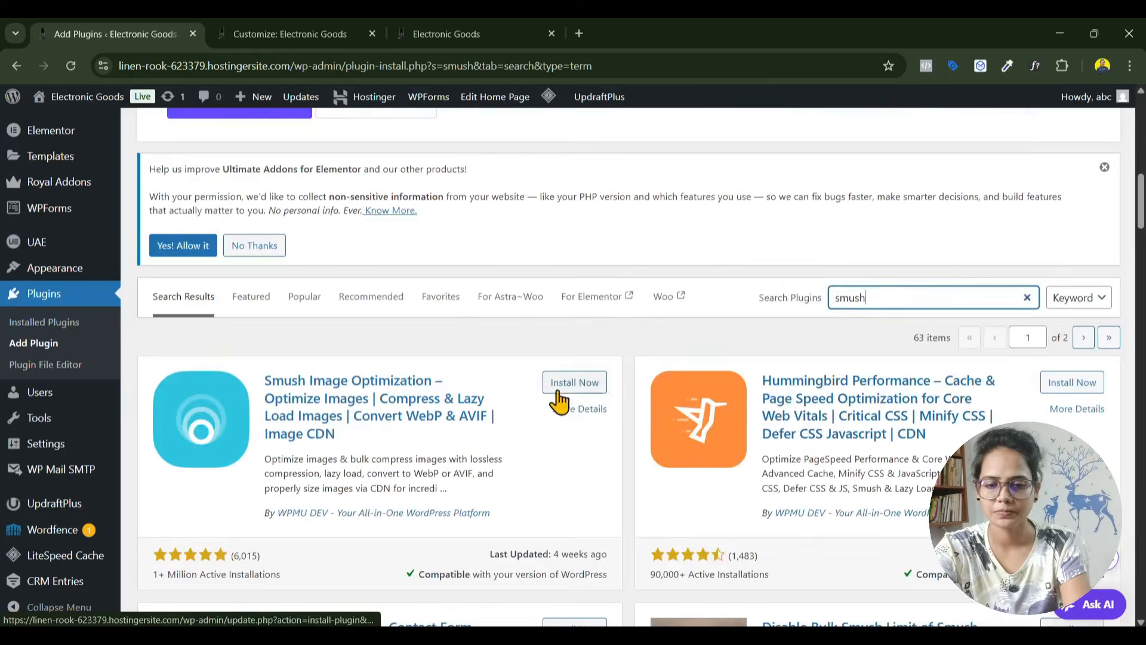
{"action": "left_click", "coordinate": [559, 385]}
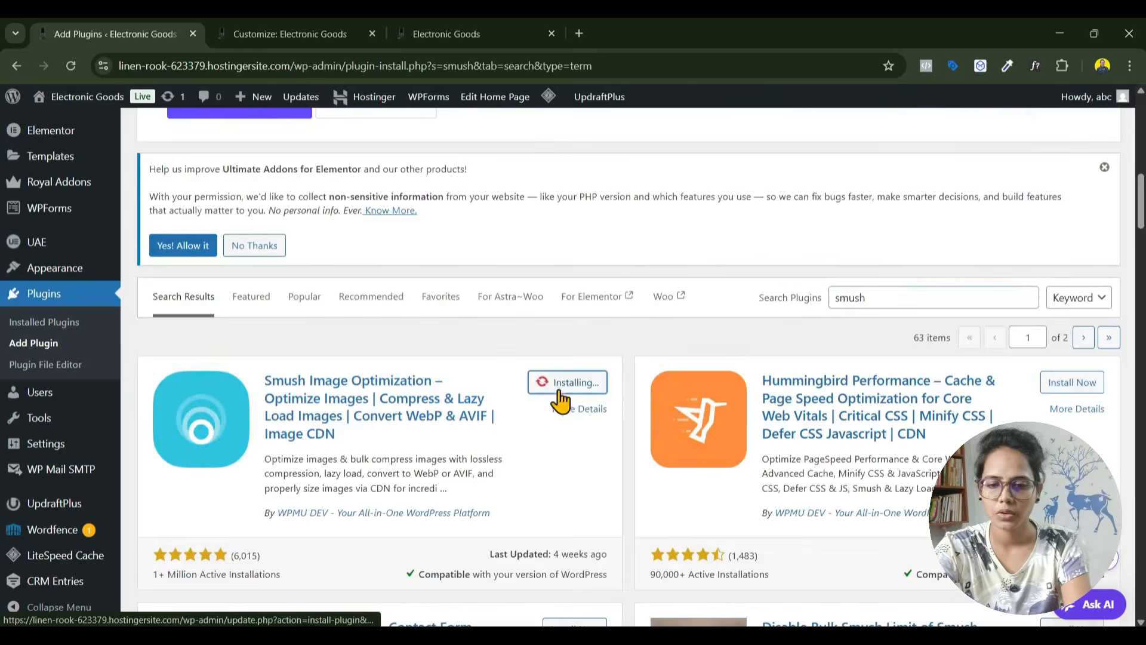
Search new plugins for "cloudflare" and look through the results.
{"action": "left_click_drag", "start_coordinate": [866, 298], "coordinate": [783, 330]}
{"action": "type", "text": "cloudflare"}
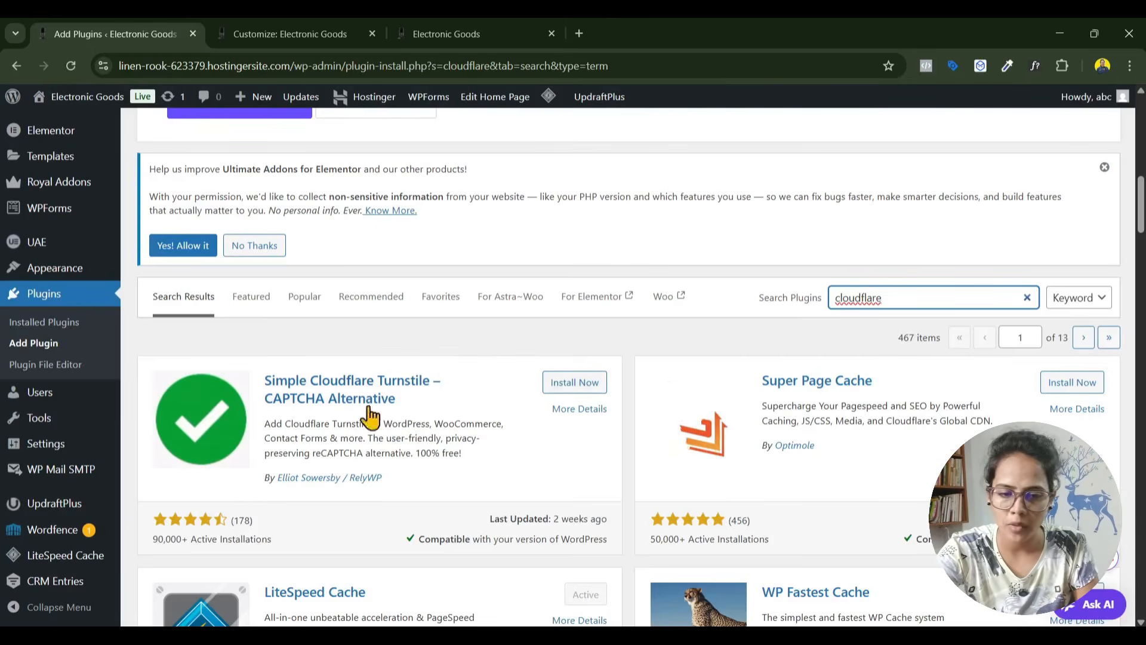
{"action": "scroll", "coordinate": [384, 427], "scroll_direction": "down", "scroll_amount": 1}
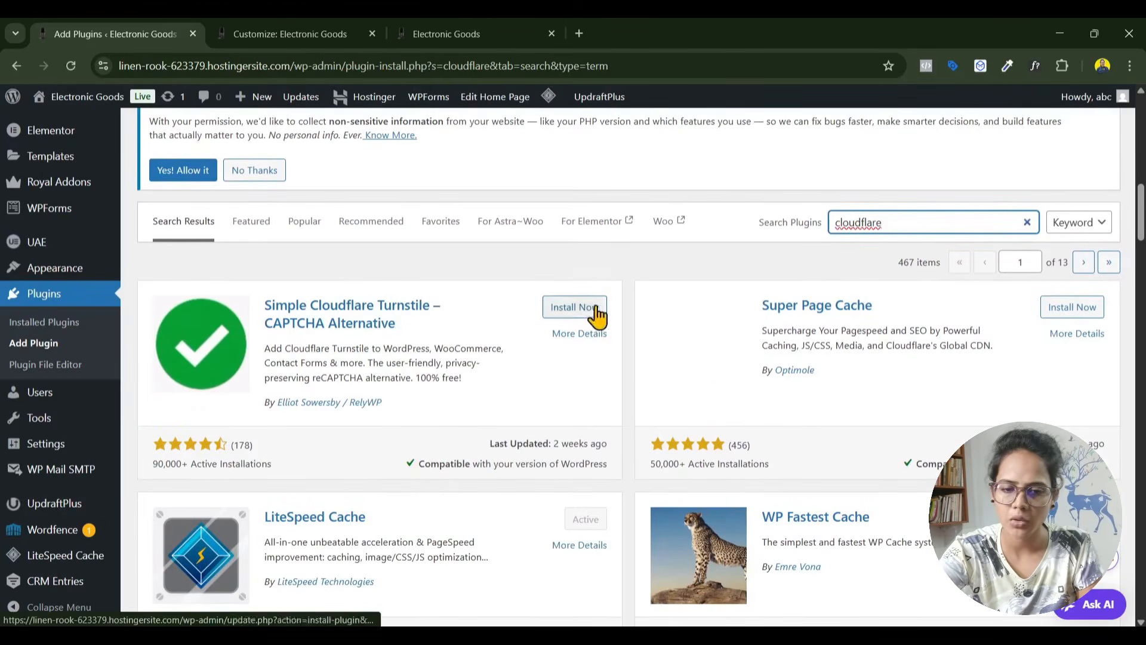
{"action": "scroll", "coordinate": [54, 519], "scroll_direction": "down", "scroll_amount": 1}
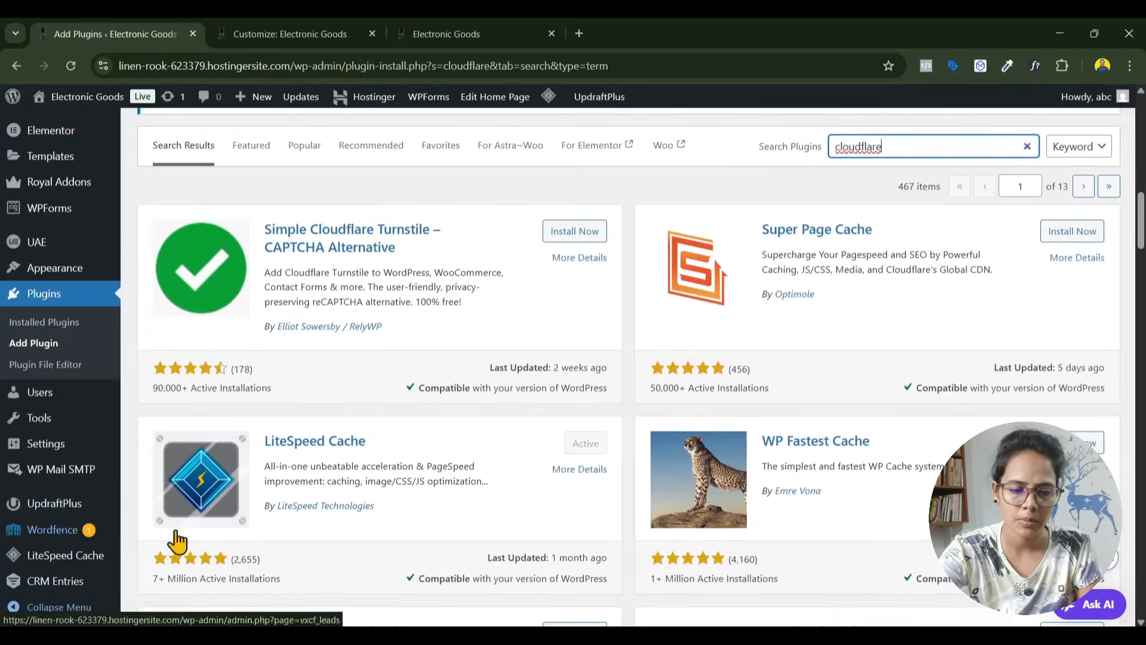
{"action": "scroll", "coordinate": [601, 493], "scroll_direction": "up", "scroll_amount": 1}
Select Smush and W3 Total Cache among the installed plugins and apply the Activate bulk action to both.
{"action": "left_click", "coordinate": [53, 400]}
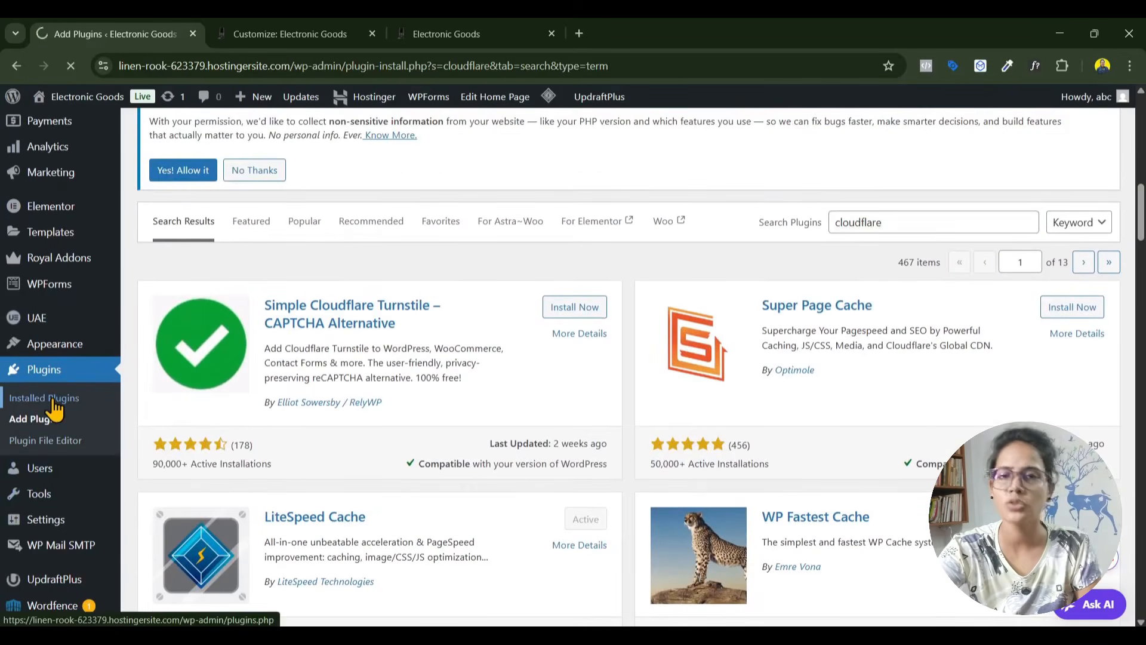
{"action": "scroll", "coordinate": [707, 418], "scroll_direction": "down", "scroll_amount": 5}
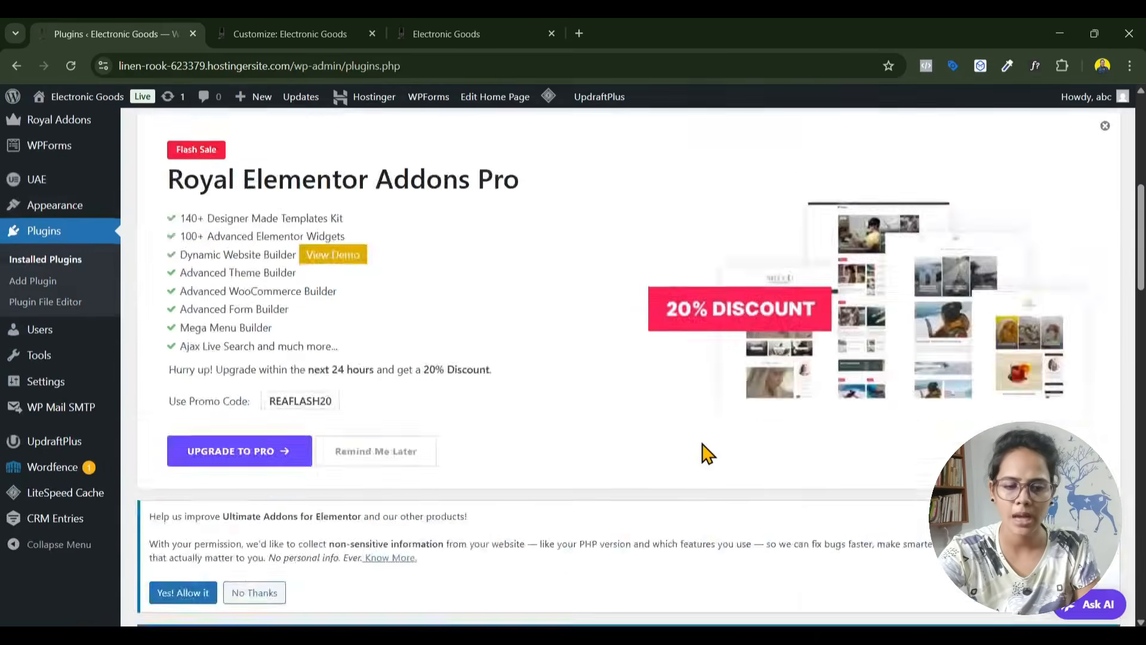
{"action": "scroll", "coordinate": [708, 454], "scroll_direction": "down", "scroll_amount": 15}
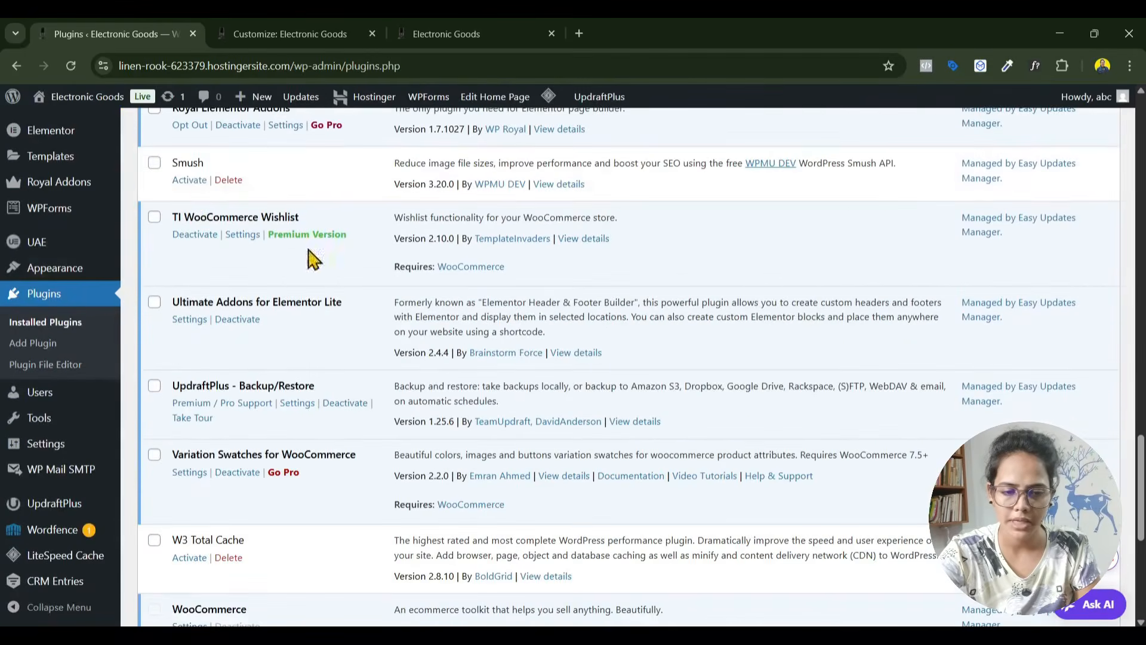
{"action": "left_click", "coordinate": [154, 163]}
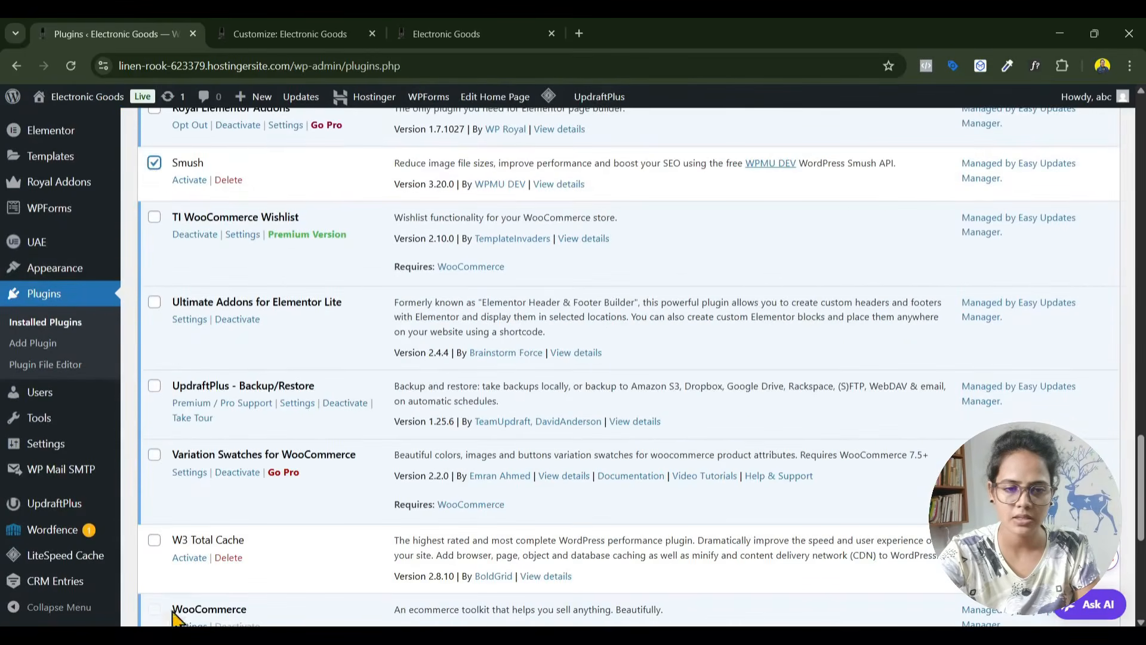
{"action": "left_click", "coordinate": [154, 540]}
{"action": "scroll", "coordinate": [170, 535], "scroll_direction": "down", "scroll_amount": 6}
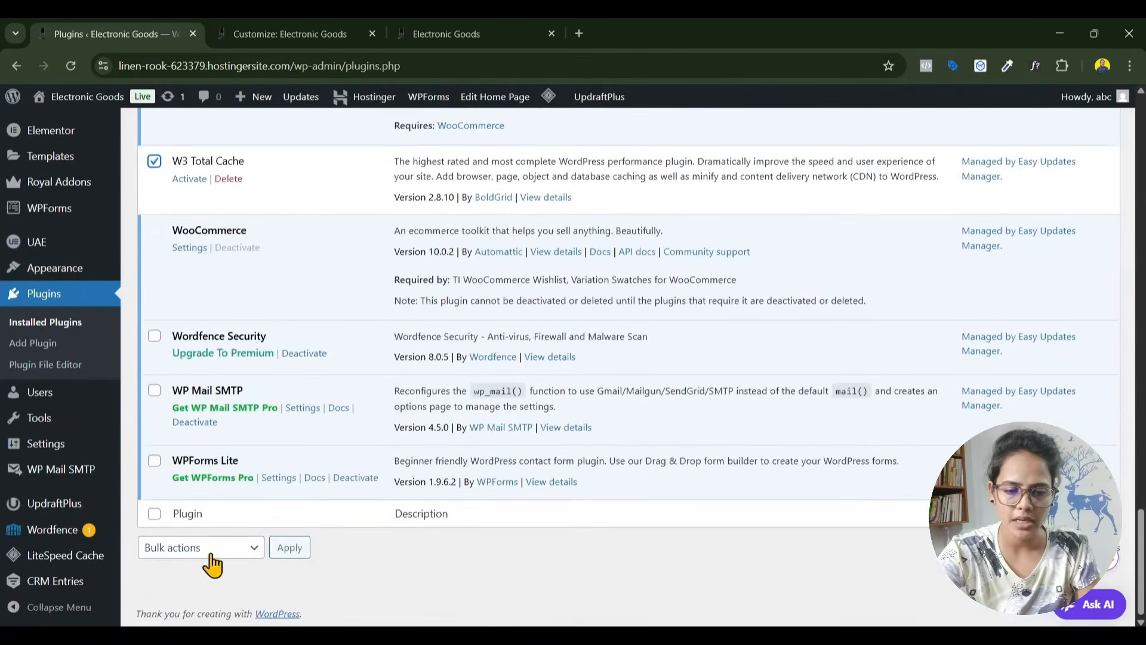
{"action": "left_click", "coordinate": [212, 547]}
{"action": "left_click", "coordinate": [180, 422]}
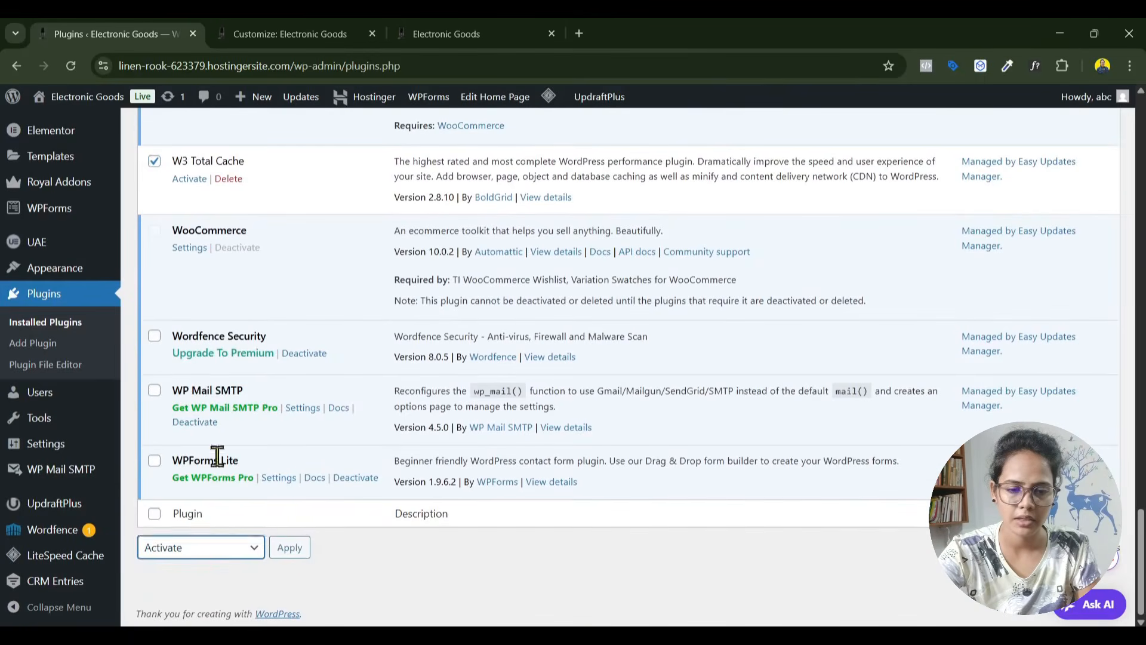
{"action": "left_click", "coordinate": [290, 549]}
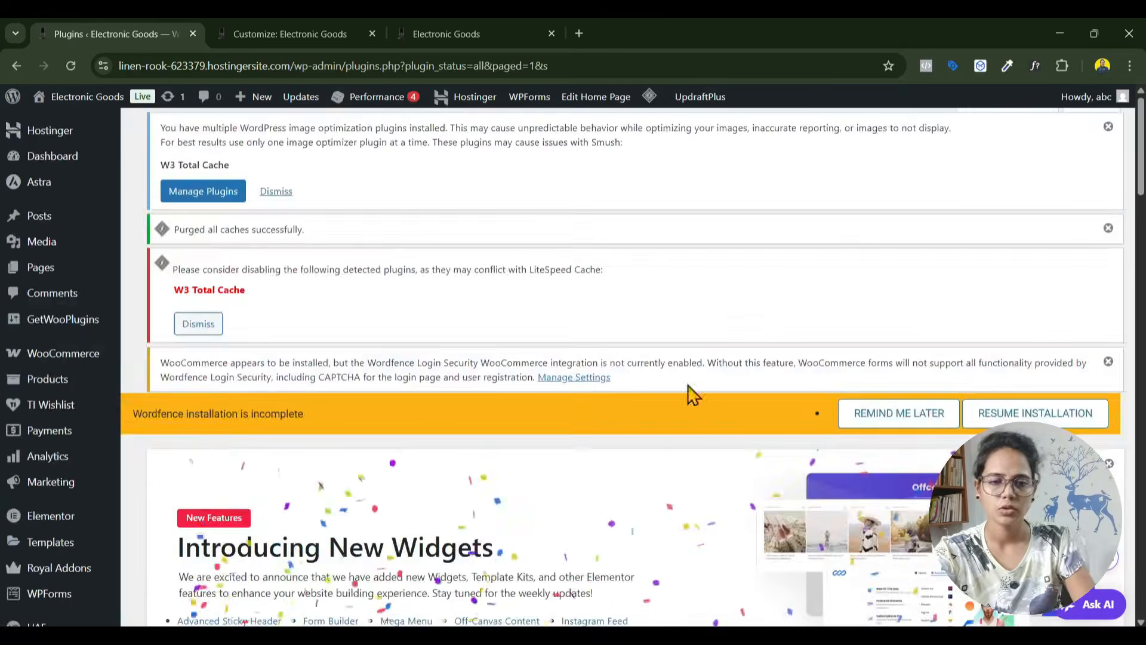
Look through the installed plugins list and open the settings of W3 Total Cache.
{"action": "scroll", "coordinate": [696, 358], "scroll_direction": "down", "scroll_amount": 12}
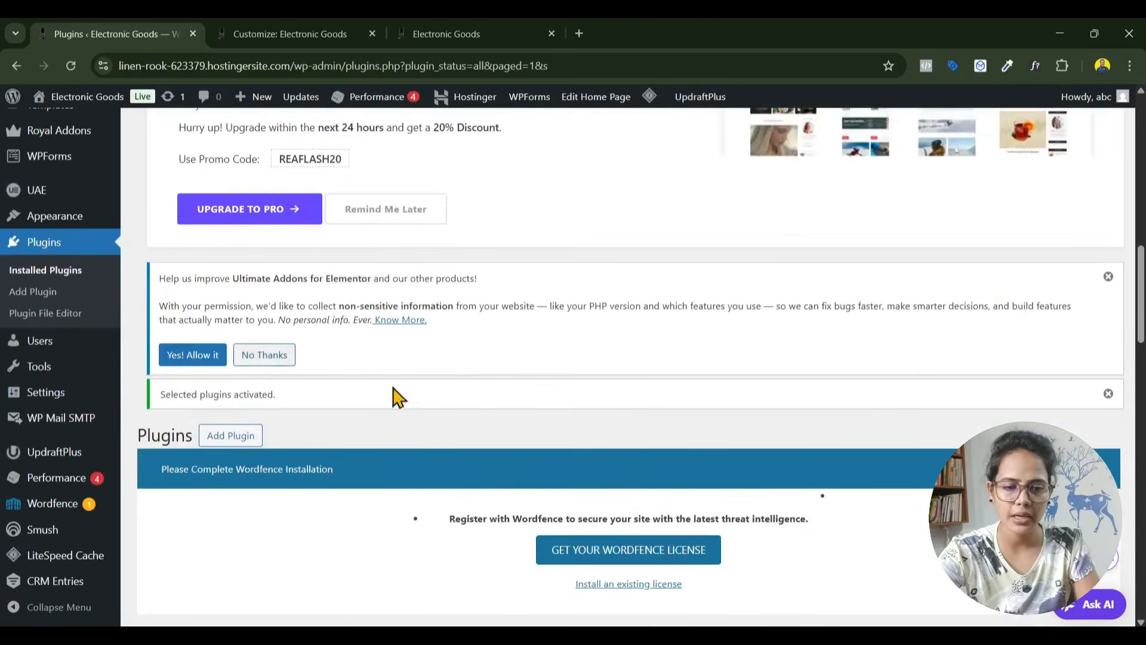
{"action": "scroll", "coordinate": [520, 514], "scroll_direction": "down", "scroll_amount": 4}
{"action": "scroll", "coordinate": [340, 455], "scroll_direction": "down", "scroll_amount": 9}
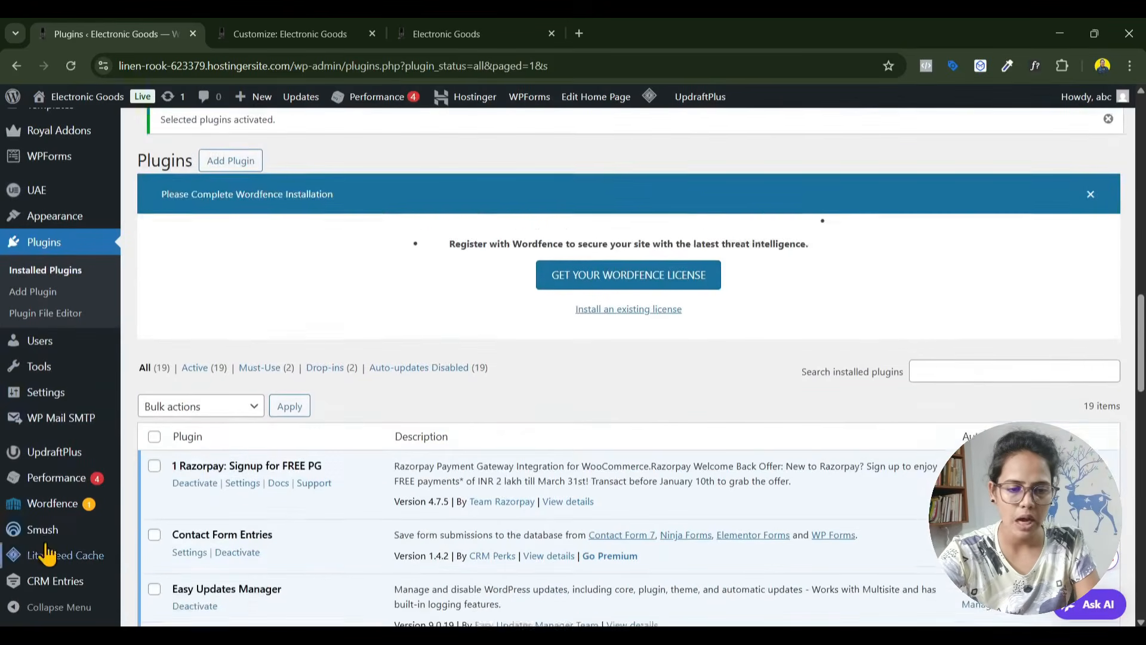
{"action": "scroll", "coordinate": [366, 453], "scroll_direction": "down", "scroll_amount": 6}
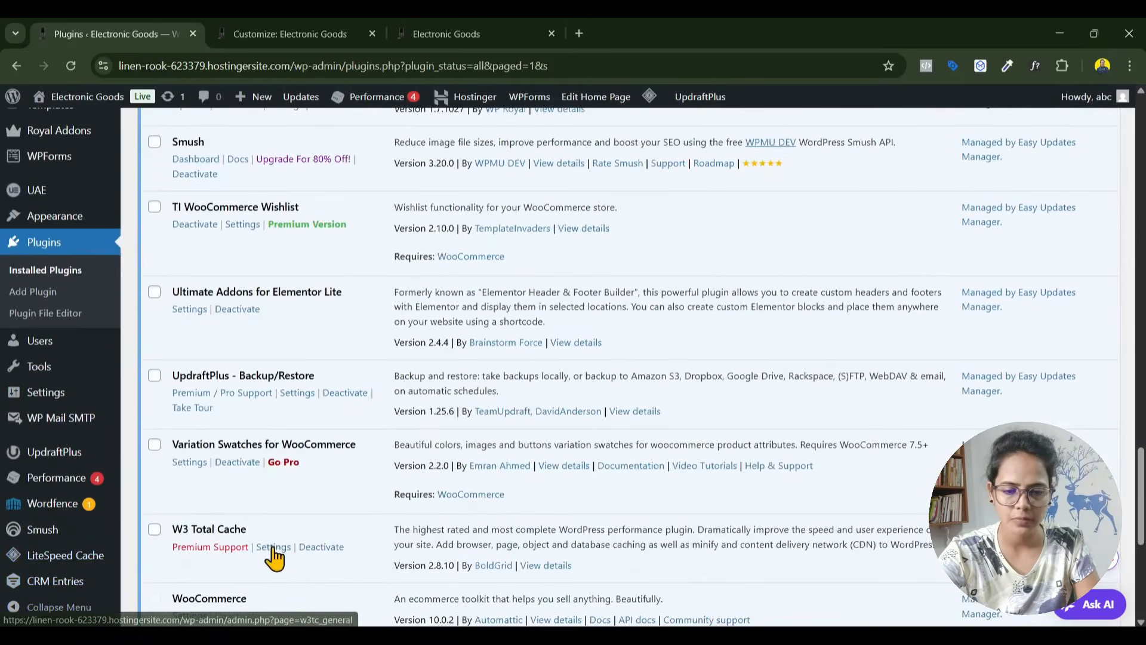
{"action": "left_click", "coordinate": [274, 547]}
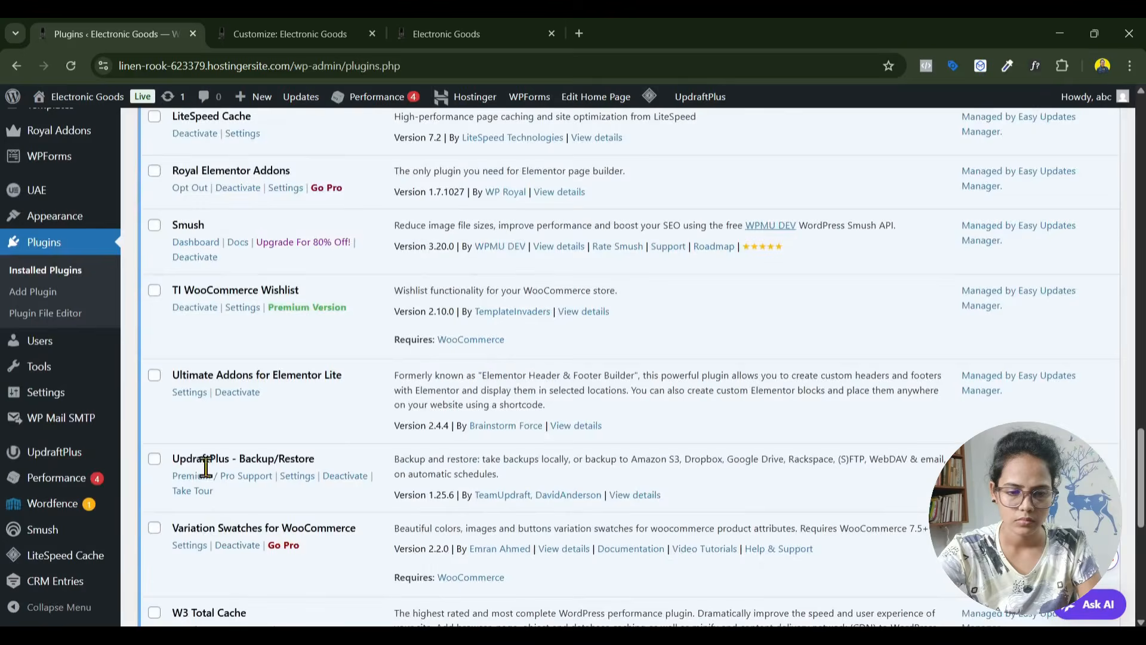
{"action": "scroll", "coordinate": [209, 537], "scroll_direction": "down", "scroll_amount": 4}
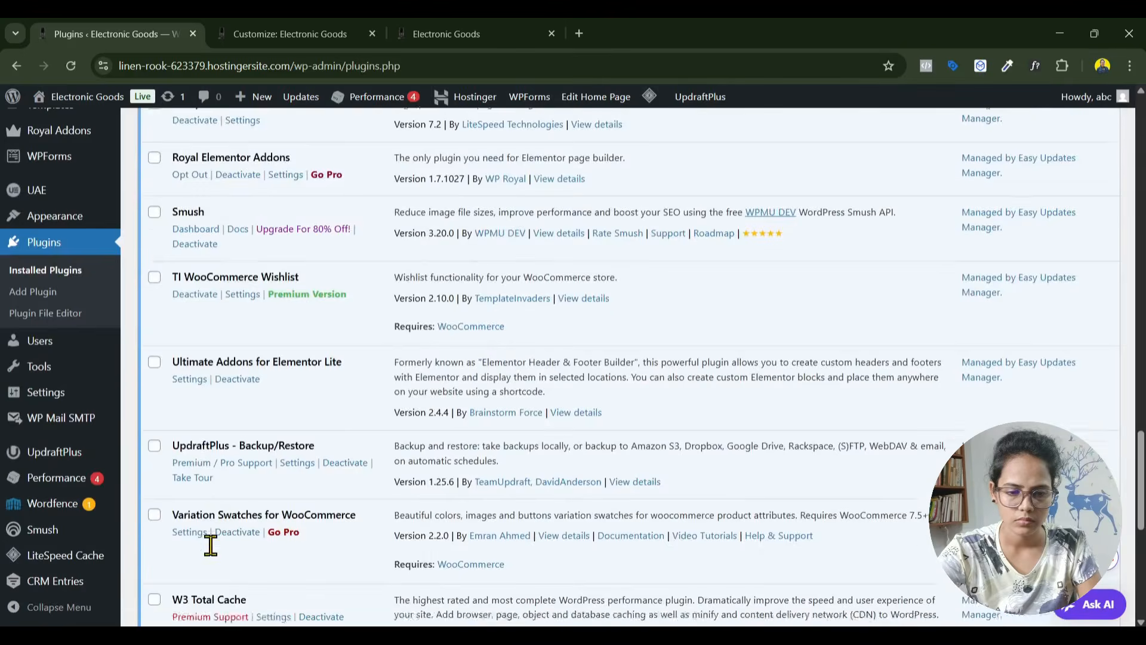
{"action": "left_click", "coordinate": [274, 405]}
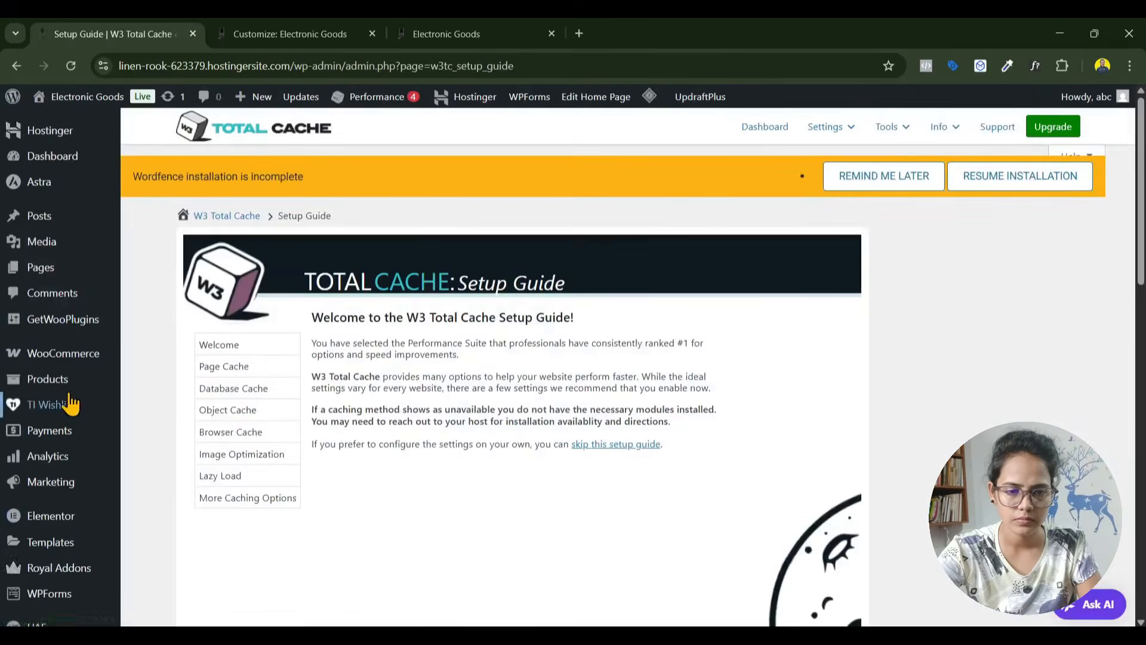
Try to open the W3 Total Cache CDN settings, then advance the Setup Guide from Welcome to Page Cache.
{"action": "scroll", "coordinate": [69, 401], "scroll_direction": "down", "scroll_amount": 8}
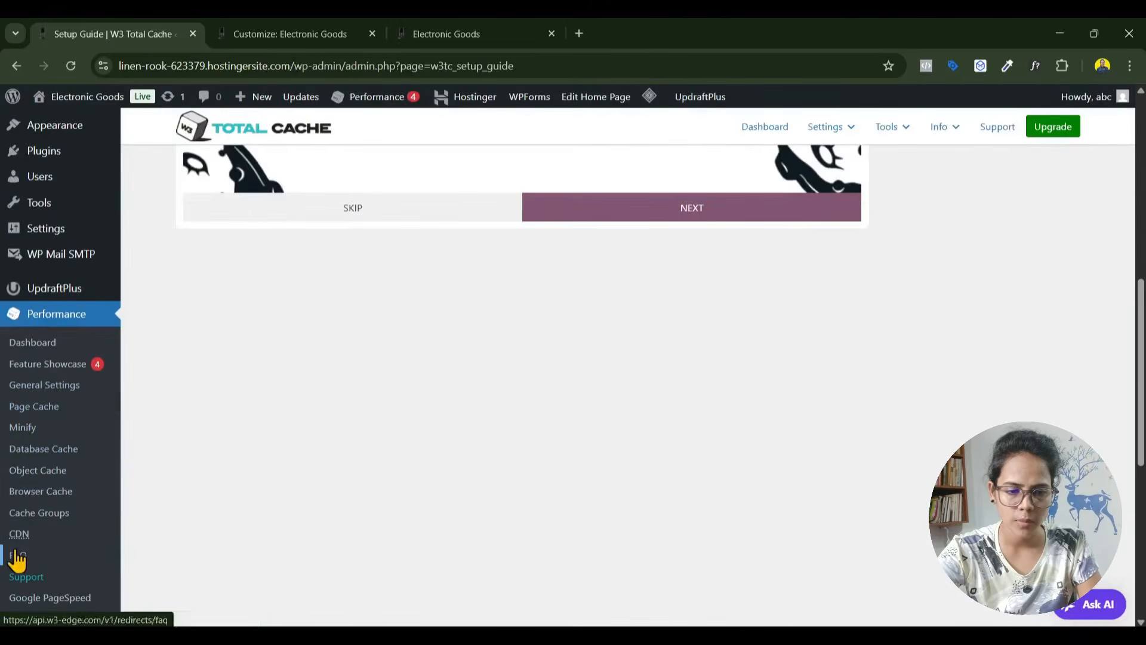
{"action": "left_click", "coordinate": [17, 544]}
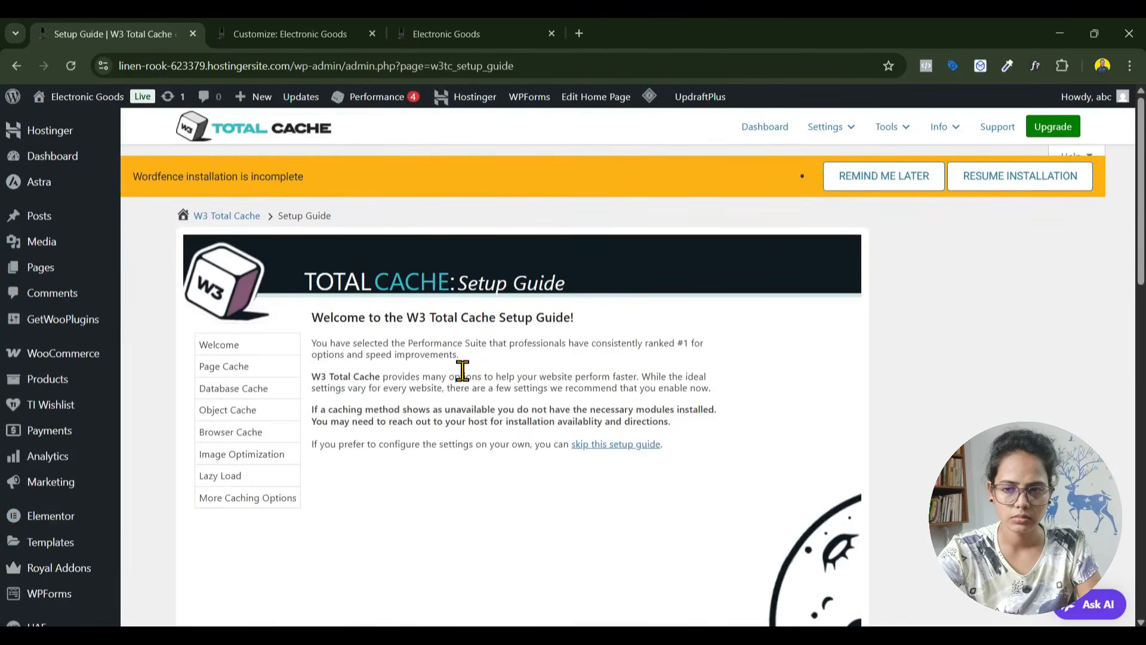
{"action": "scroll", "coordinate": [463, 370], "scroll_direction": "down", "scroll_amount": 5}
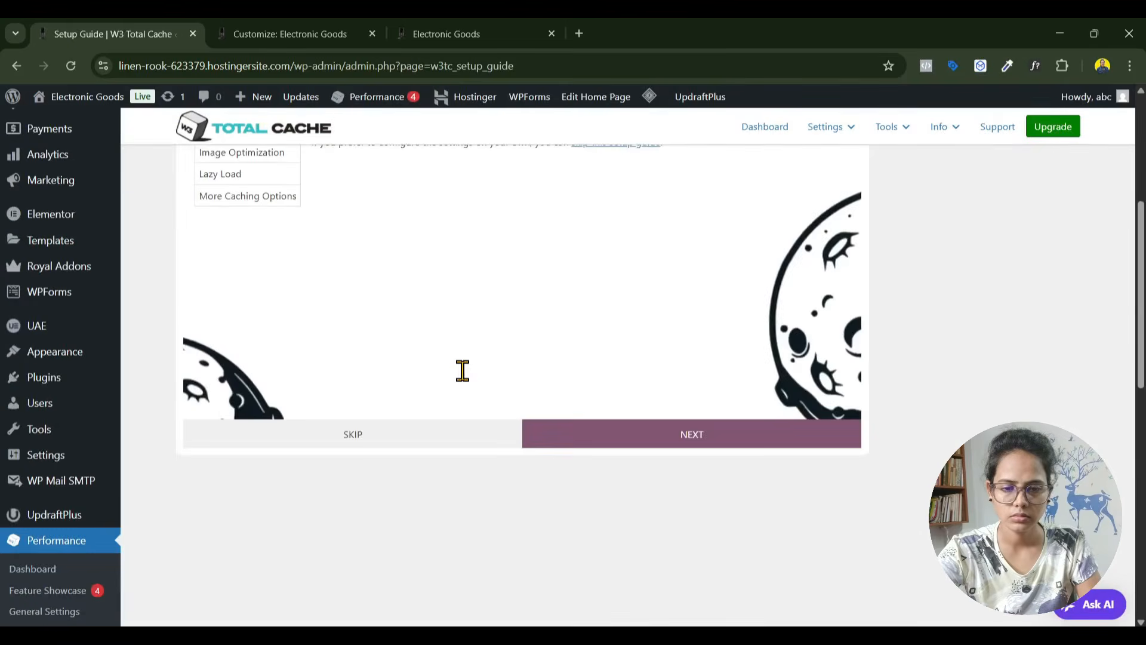
{"action": "left_click", "coordinate": [626, 445]}
{"action": "scroll", "coordinate": [734, 563], "scroll_direction": "up", "scroll_amount": 3}
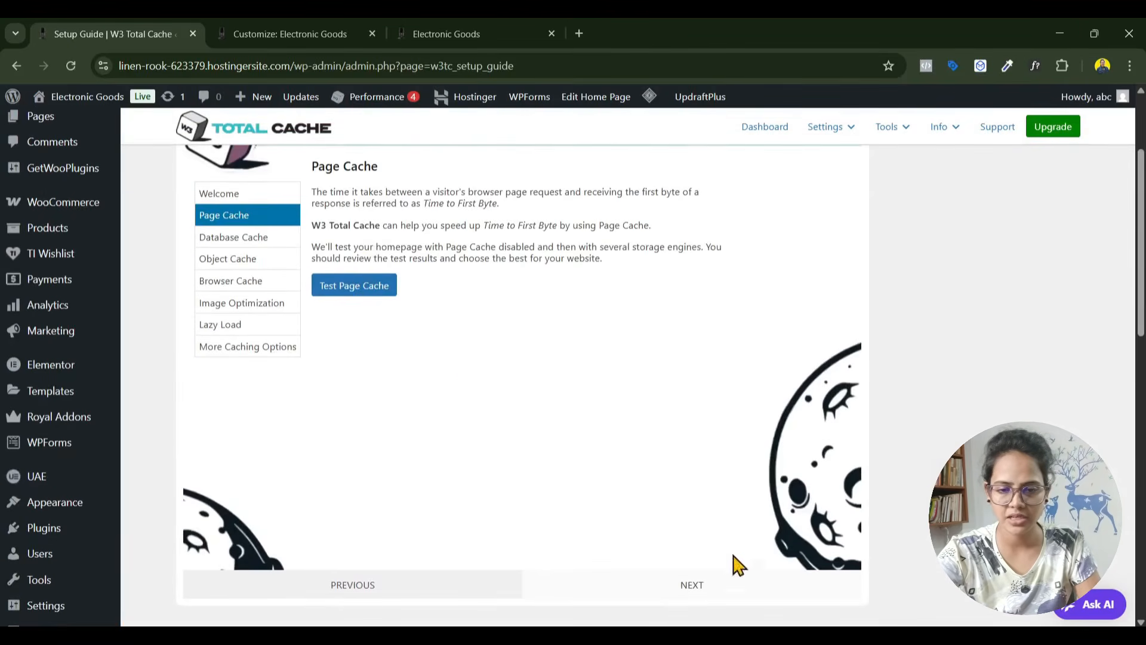
Run the Page Cache and Database Cache tests in the Setup Guide and advance to Object Cache.
{"action": "left_click", "coordinate": [369, 287]}
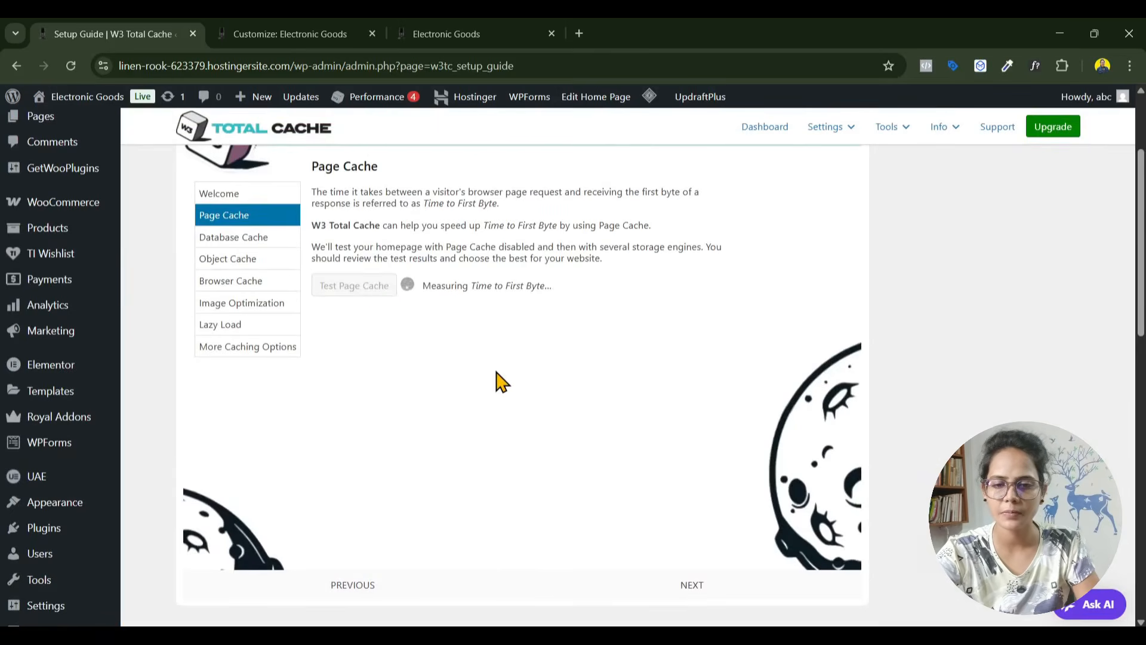
{"action": "left_click", "coordinate": [667, 593]}
{"action": "left_click", "coordinate": [383, 322]}
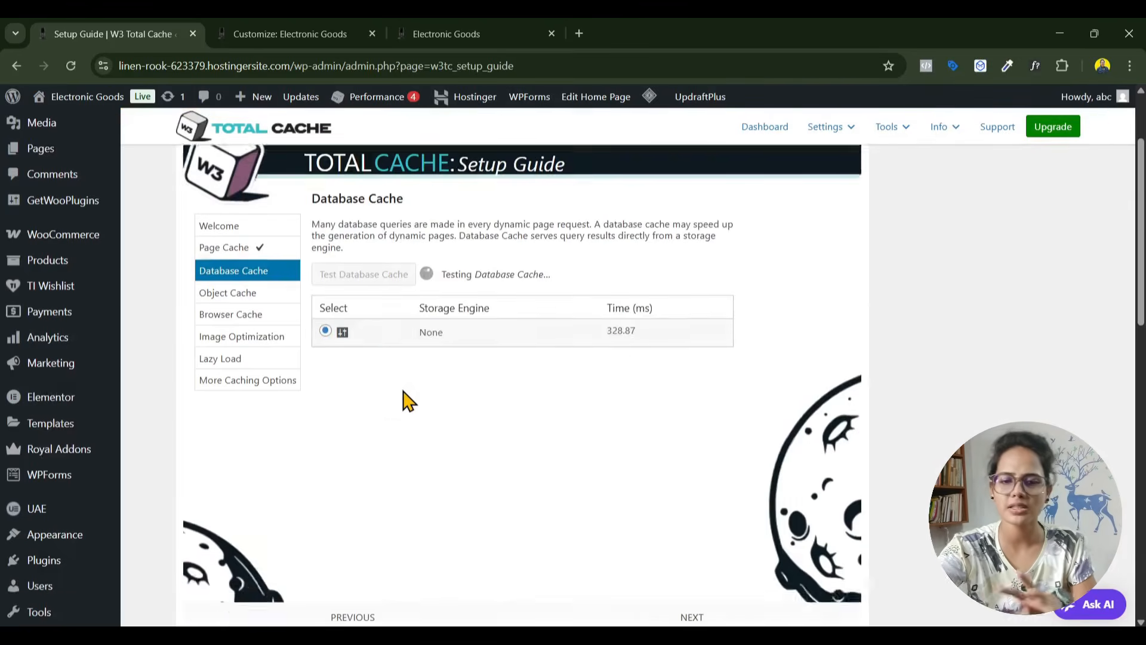
{"action": "scroll", "coordinate": [465, 403], "scroll_direction": "down", "scroll_amount": 4}
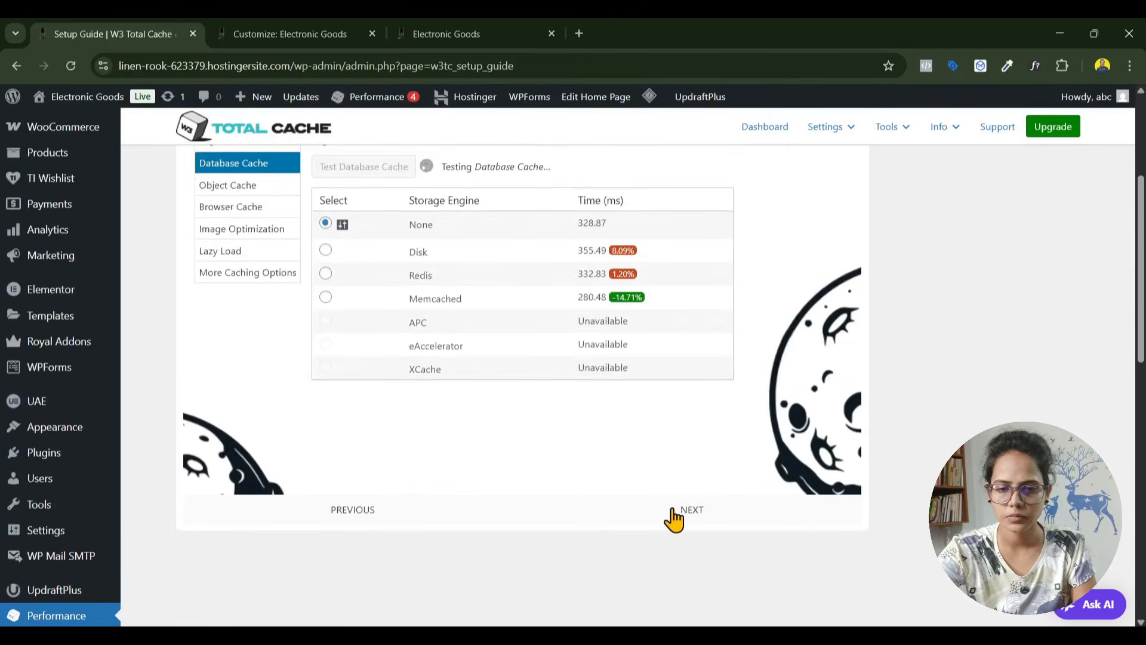
{"action": "left_click", "coordinate": [677, 522]}
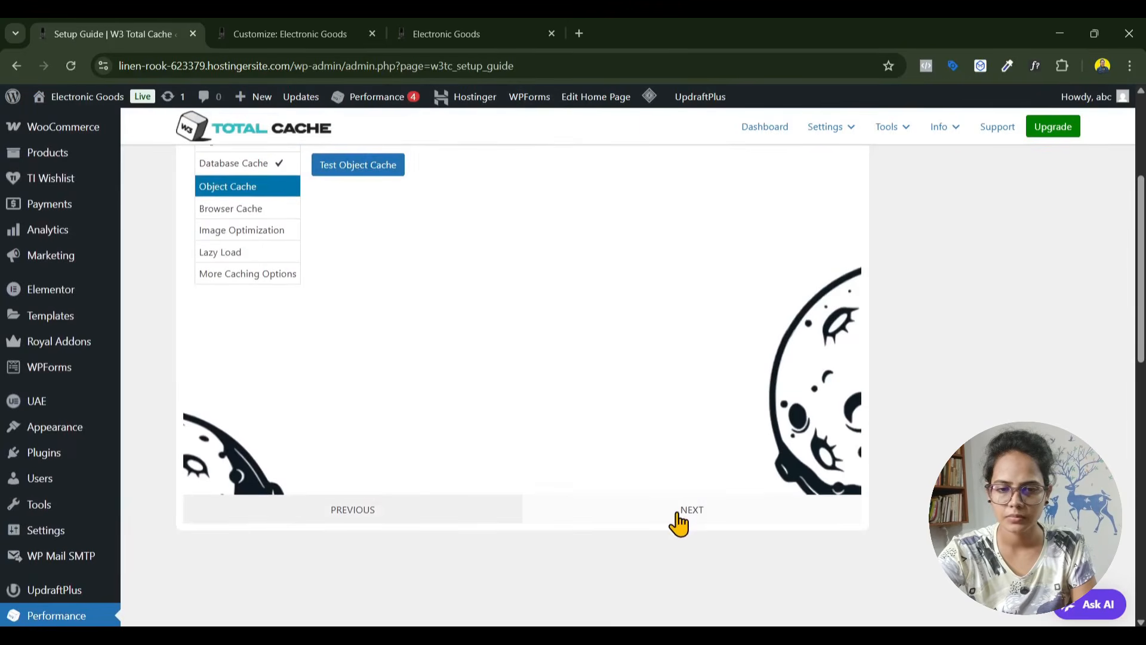
Run the Object Cache and Browser Cache tests in the Setup Guide and advance to Image Optimization.
{"action": "scroll", "coordinate": [454, 334], "scroll_direction": "up", "scroll_amount": 1}
{"action": "left_click", "coordinate": [352, 242]}
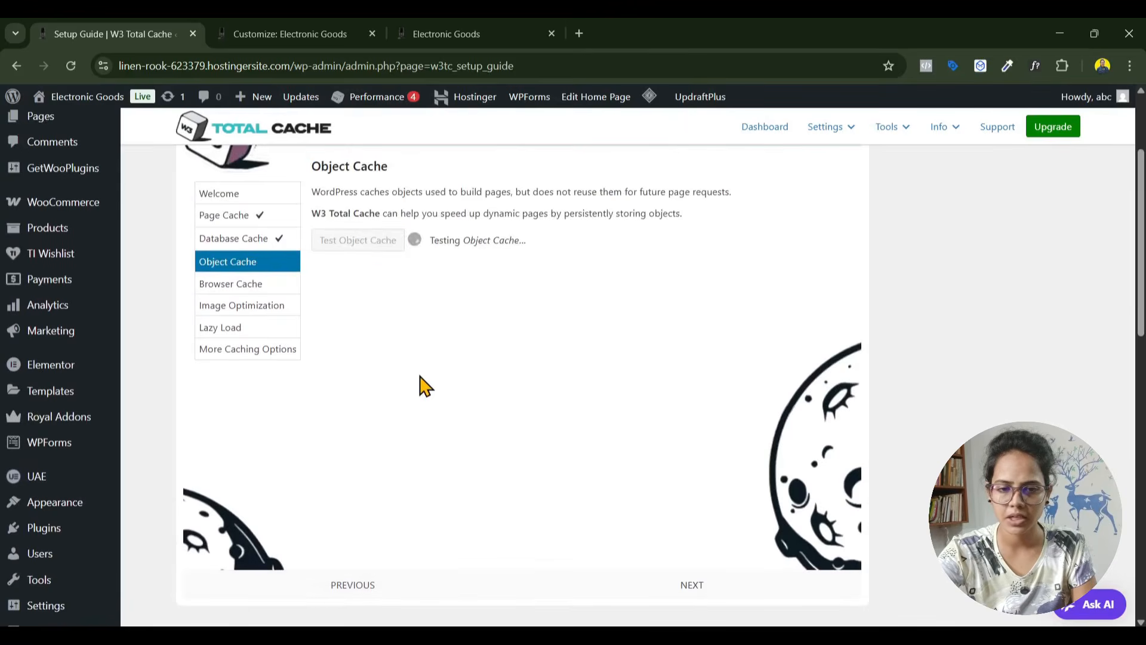
{"action": "scroll", "coordinate": [537, 453], "scroll_direction": "down", "scroll_amount": 1}
{"action": "left_click", "coordinate": [666, 513]}
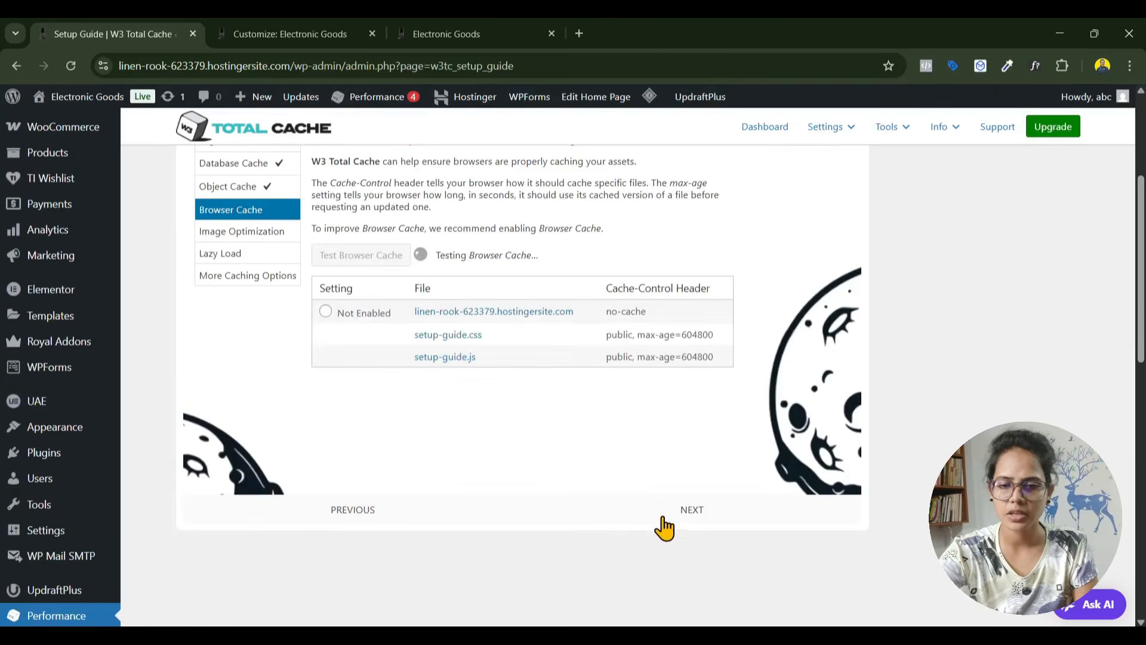
{"action": "left_click", "coordinate": [666, 523]}
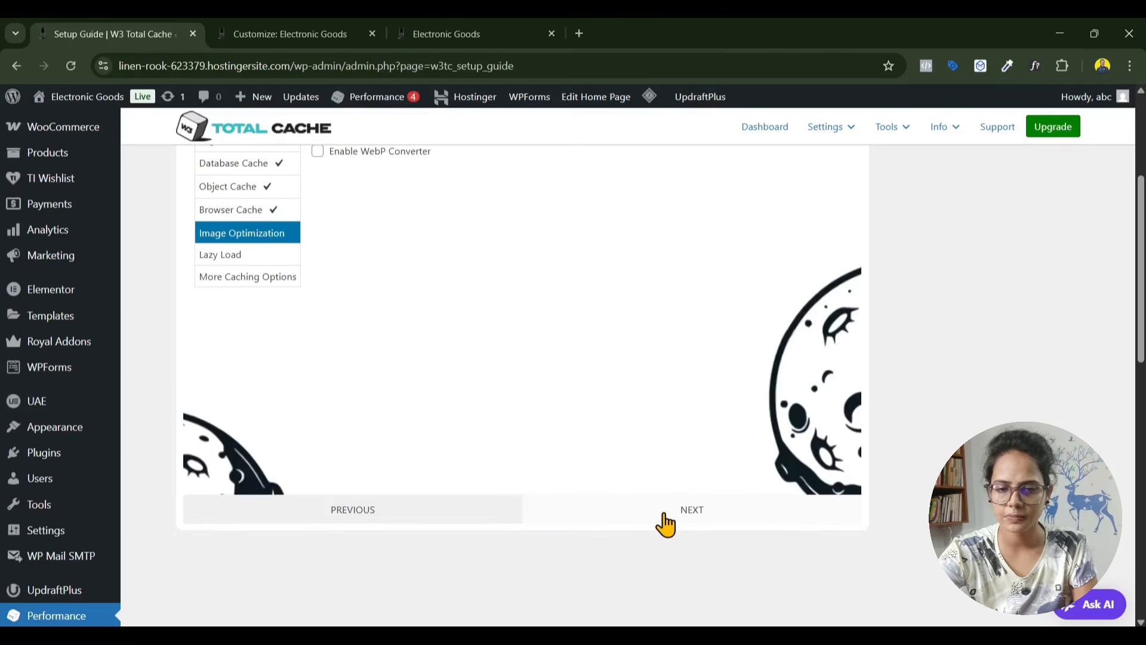
Enable the WebP Converter under Image Optimization and advance the Setup Guide to Lazy Load.
{"action": "scroll", "coordinate": [465, 382], "scroll_direction": "up", "scroll_amount": 1}
{"action": "left_click", "coordinate": [318, 226]}
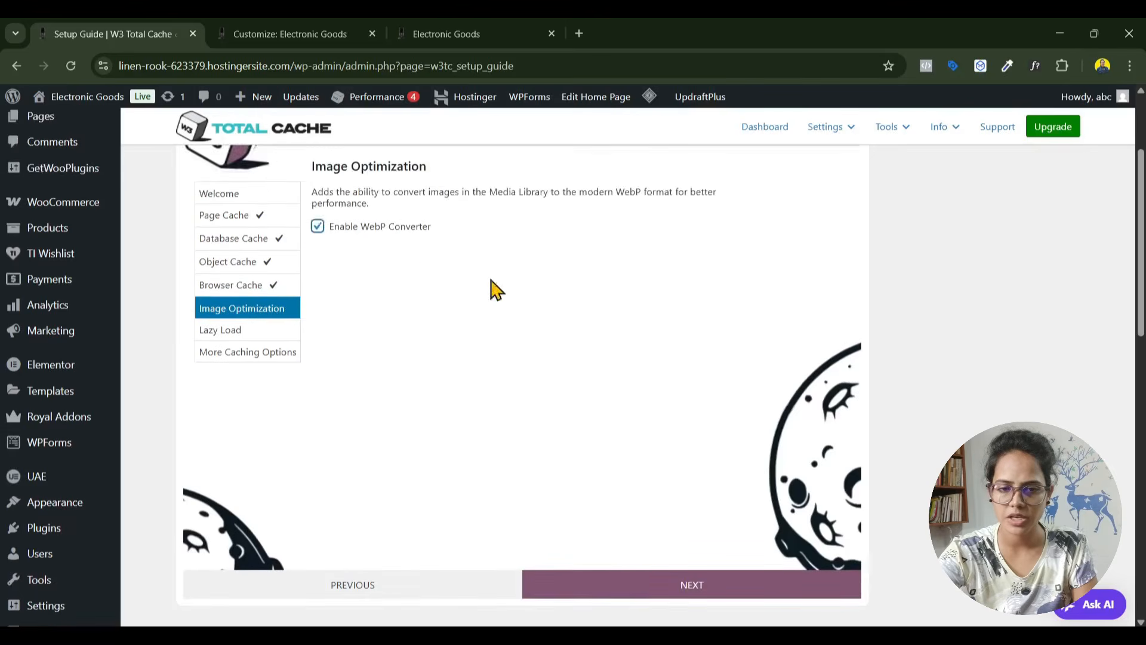
{"action": "scroll", "coordinate": [573, 388], "scroll_direction": "down", "scroll_amount": 1}
{"action": "left_click", "coordinate": [673, 511]}
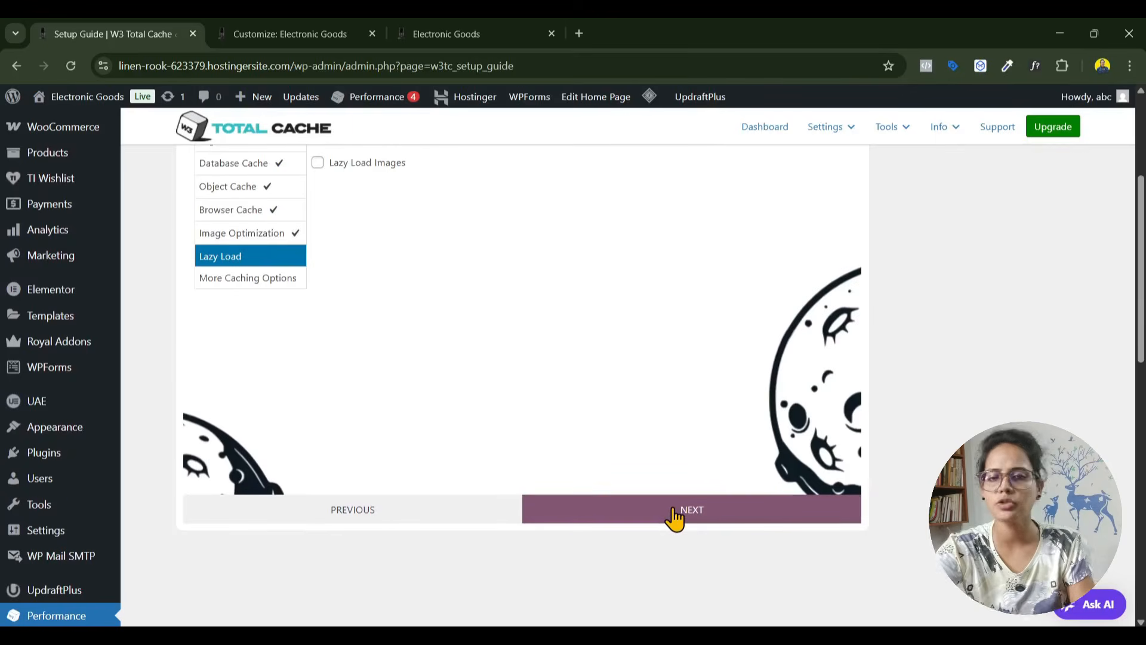
Enable Lazy Load Images and finish the Setup Guide by continuing to the W3 Total Cache dashboard.
{"action": "scroll", "coordinate": [606, 486], "scroll_direction": "up", "scroll_amount": 1}
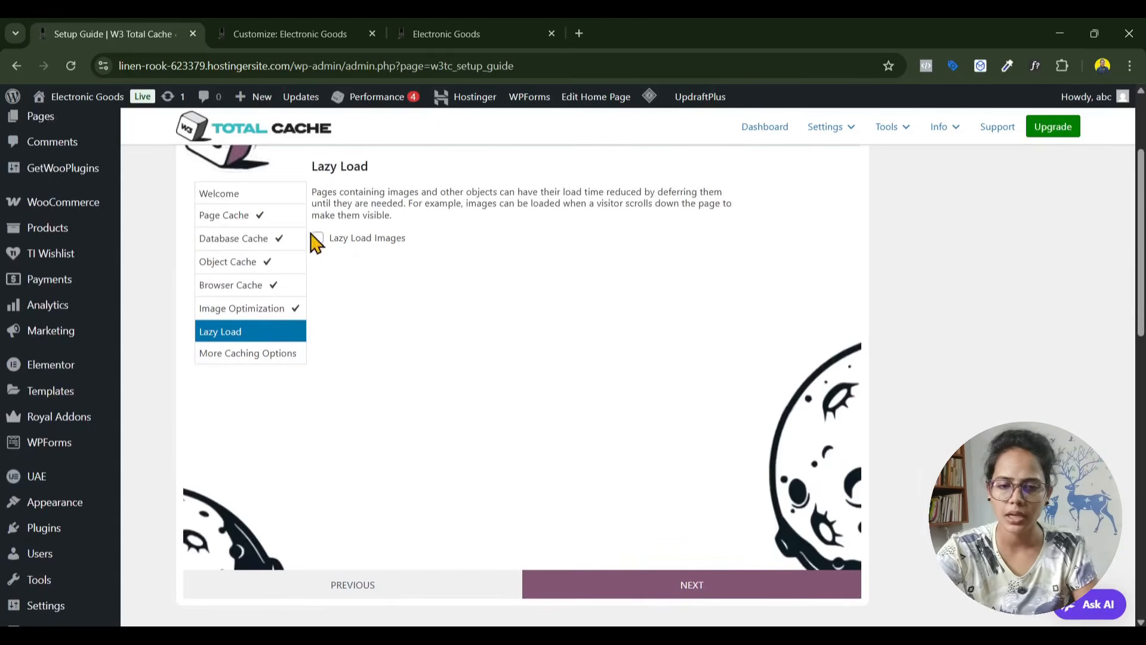
{"action": "scroll", "coordinate": [555, 415], "scroll_direction": "down", "scroll_amount": 2}
{"action": "left_click", "coordinate": [686, 436]}
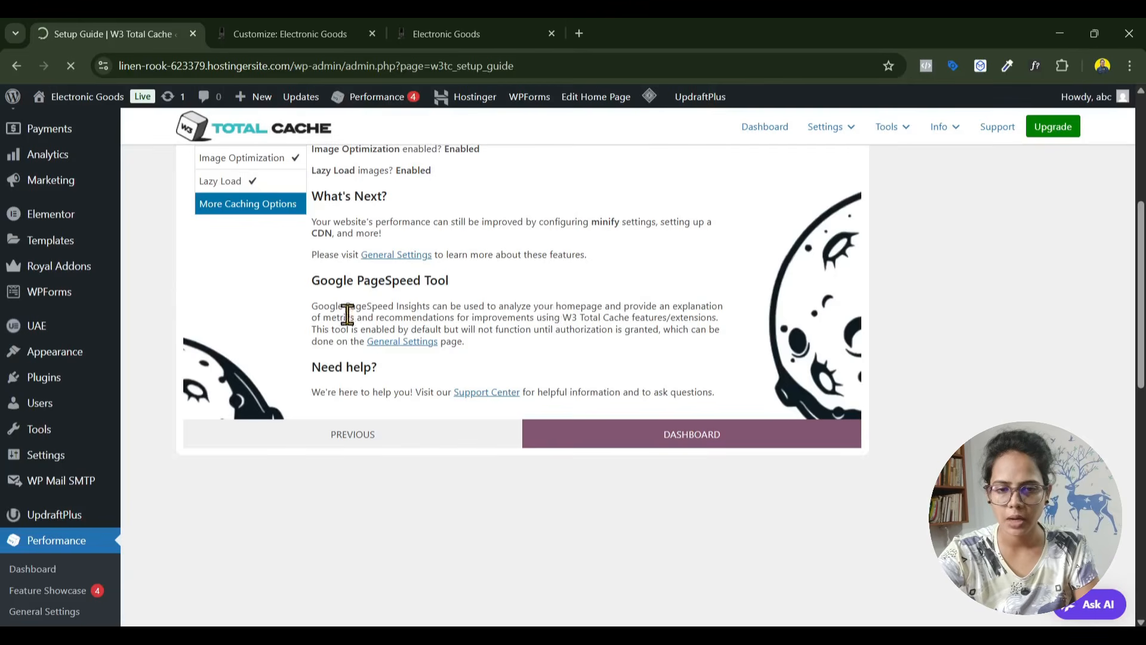
{"action": "left_click", "coordinate": [637, 447]}
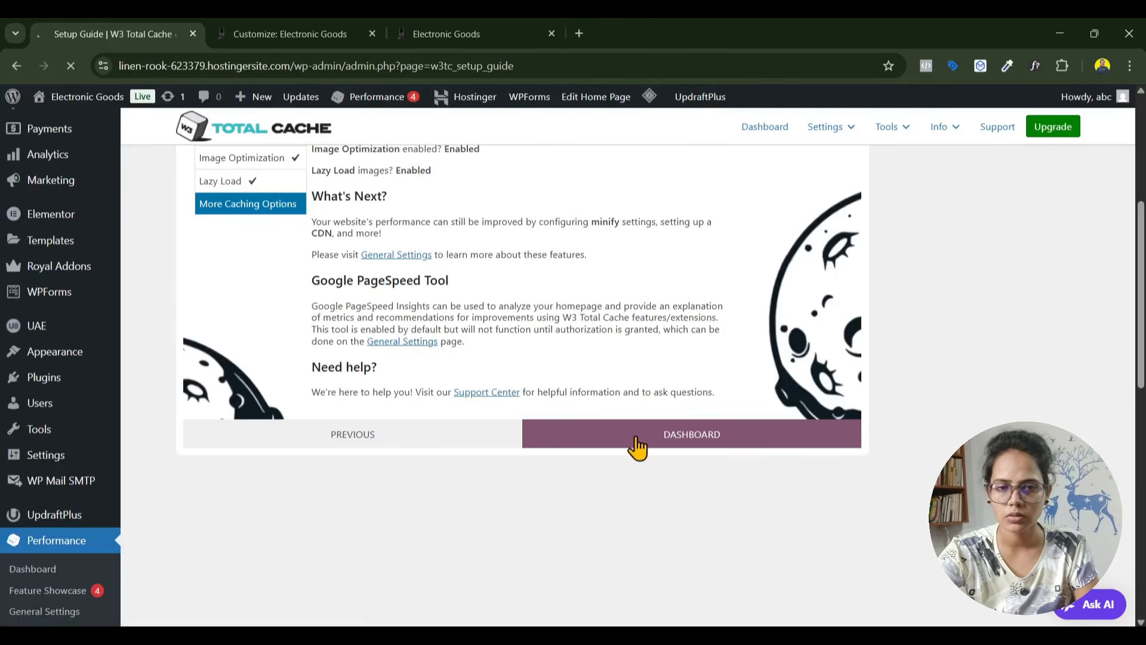
Open the W3 Total Cache CDN settings and enable "Use CDN links for the Media Library on admin pages".
{"action": "scroll", "coordinate": [263, 444], "scroll_direction": "down", "scroll_amount": 10}
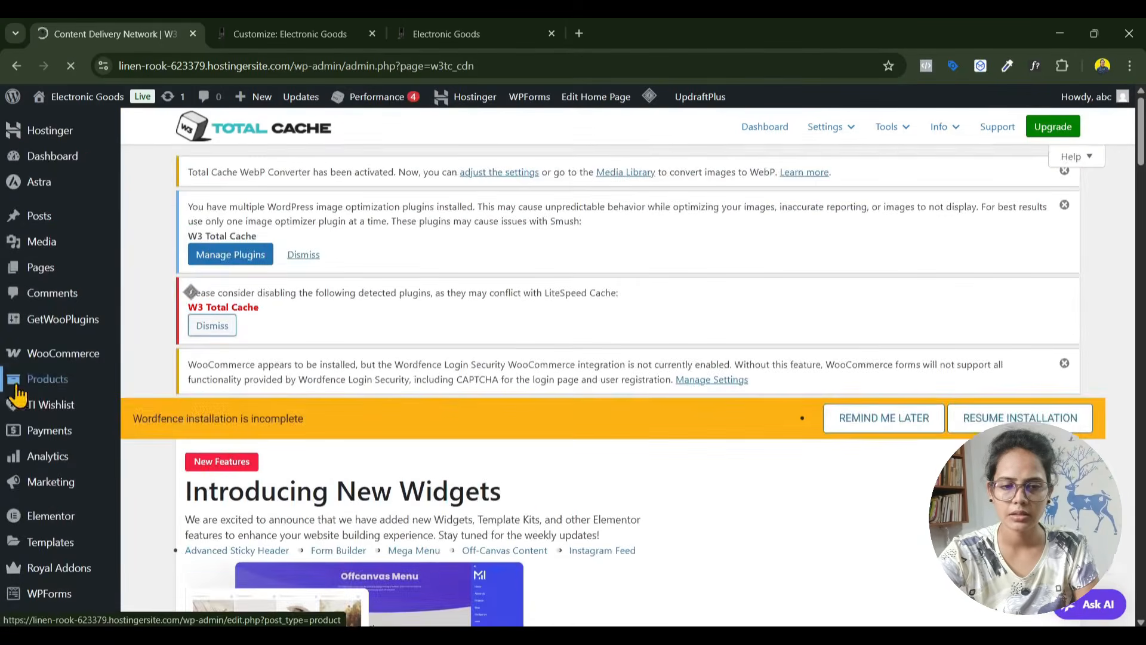
{"action": "scroll", "coordinate": [582, 414], "scroll_direction": "down", "scroll_amount": 6}
{"action": "scroll", "coordinate": [76, 568], "scroll_direction": "down", "scroll_amount": 5}
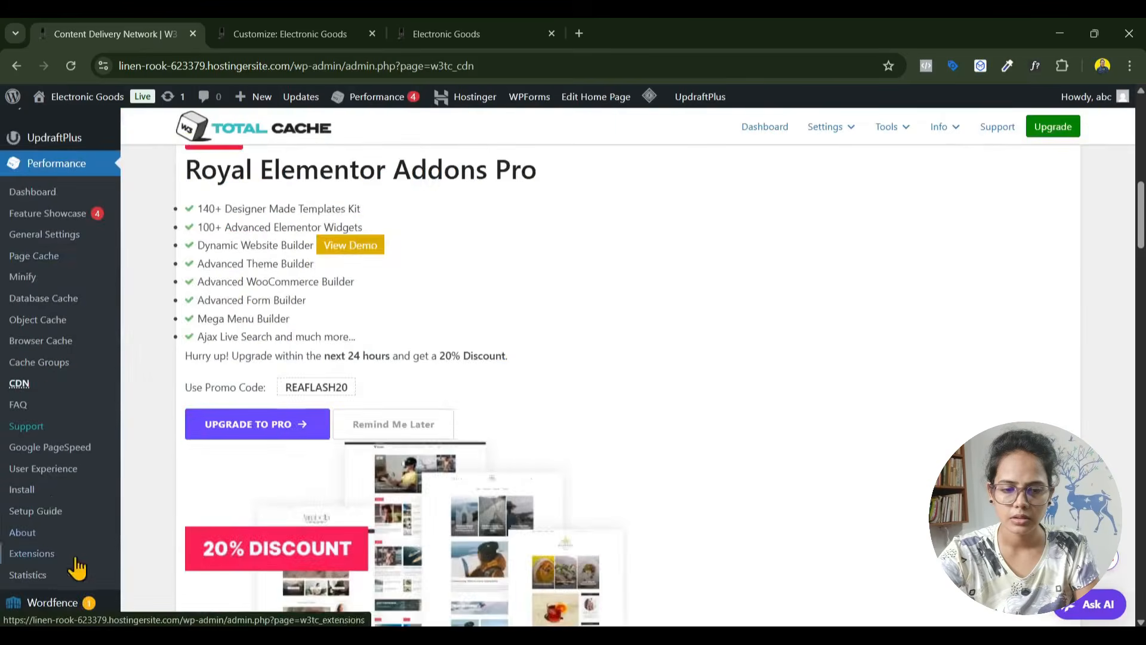
{"action": "scroll", "coordinate": [651, 370], "scroll_direction": "down", "scroll_amount": 8}
{"action": "scroll", "coordinate": [650, 370], "scroll_direction": "down", "scroll_amount": 5}
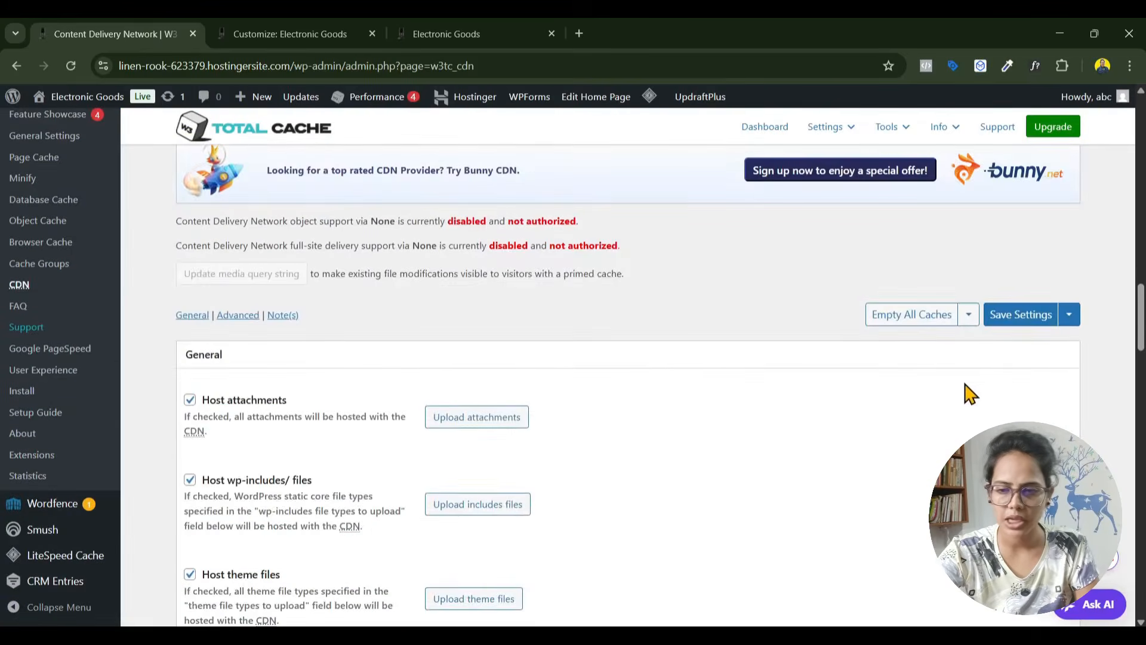
{"action": "scroll", "coordinate": [955, 386], "scroll_direction": "down", "scroll_amount": 10}
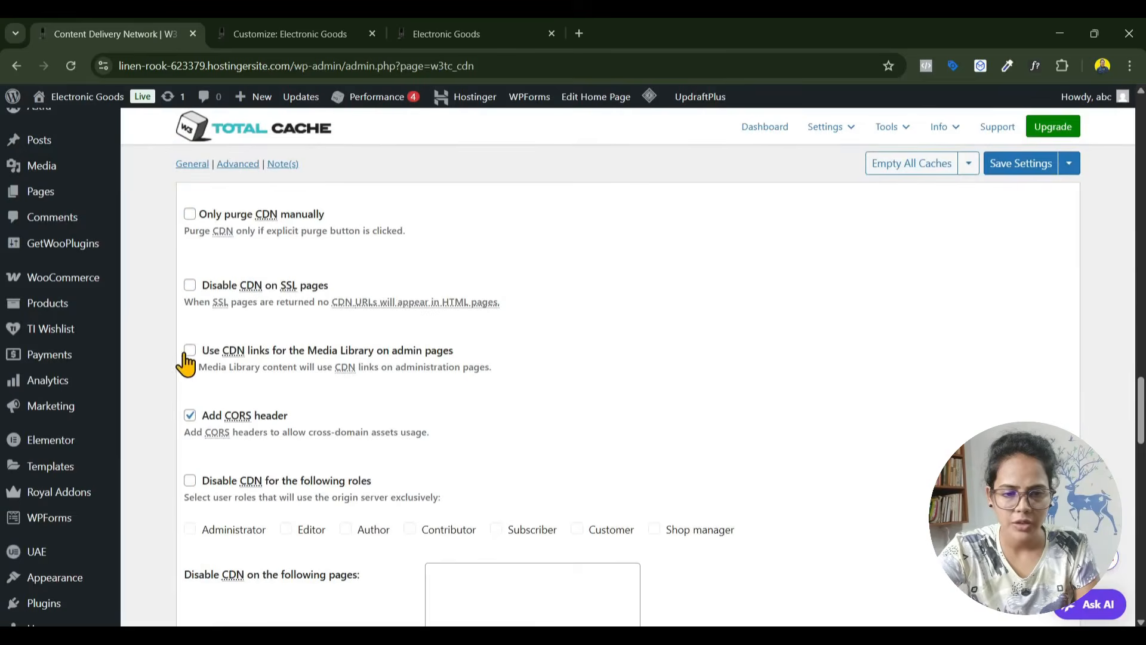
{"action": "left_click", "coordinate": [187, 352]}
{"action": "scroll", "coordinate": [481, 325], "scroll_direction": "down", "scroll_amount": 3}
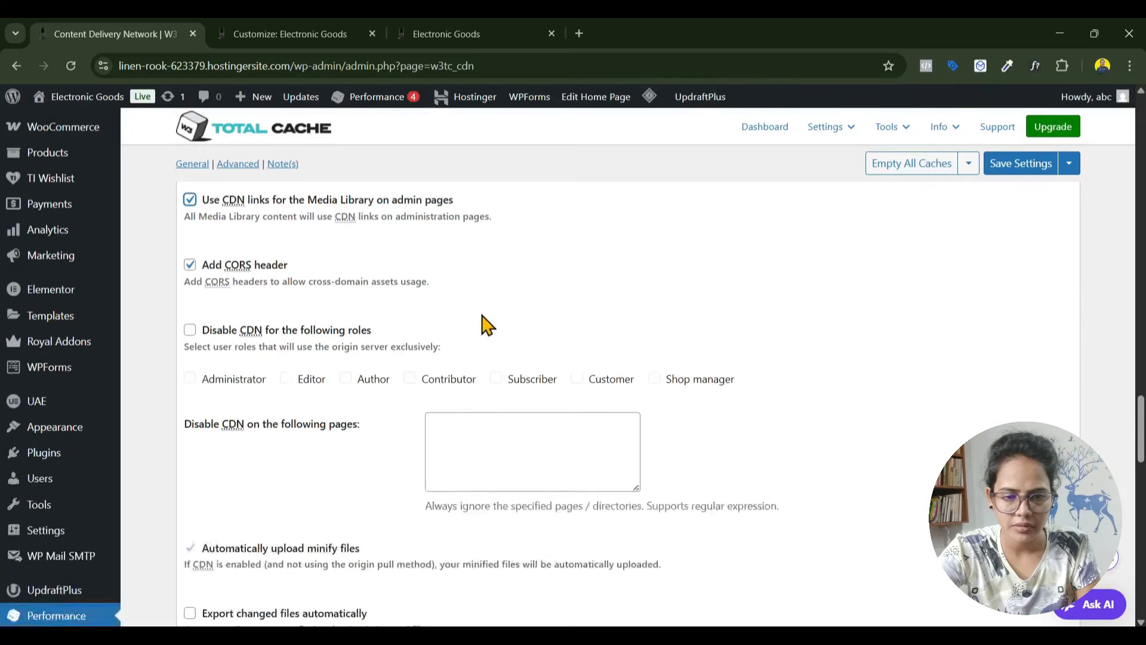
Review the remaining advanced CDN options and notes, and save the CDN settings.
{"action": "scroll", "coordinate": [391, 327], "scroll_direction": "up", "scroll_amount": 3}
{"action": "scroll", "coordinate": [457, 319], "scroll_direction": "down", "scroll_amount": 6}
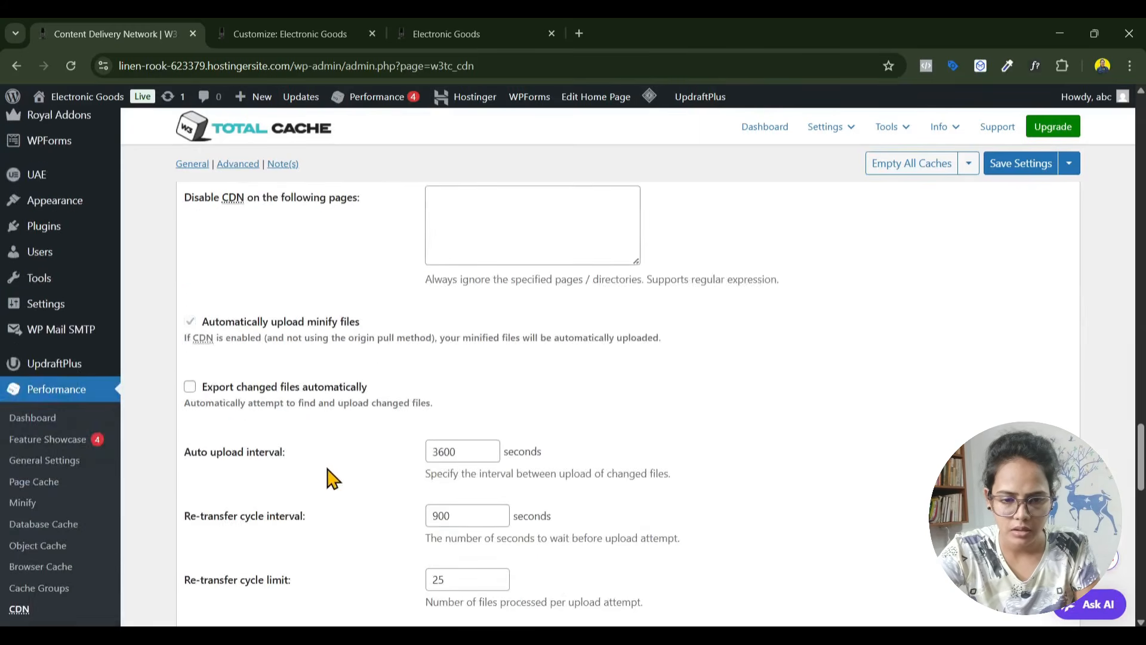
{"action": "scroll", "coordinate": [412, 469], "scroll_direction": "down", "scroll_amount": 12}
{"action": "scroll", "coordinate": [432, 468], "scroll_direction": "down", "scroll_amount": 3}
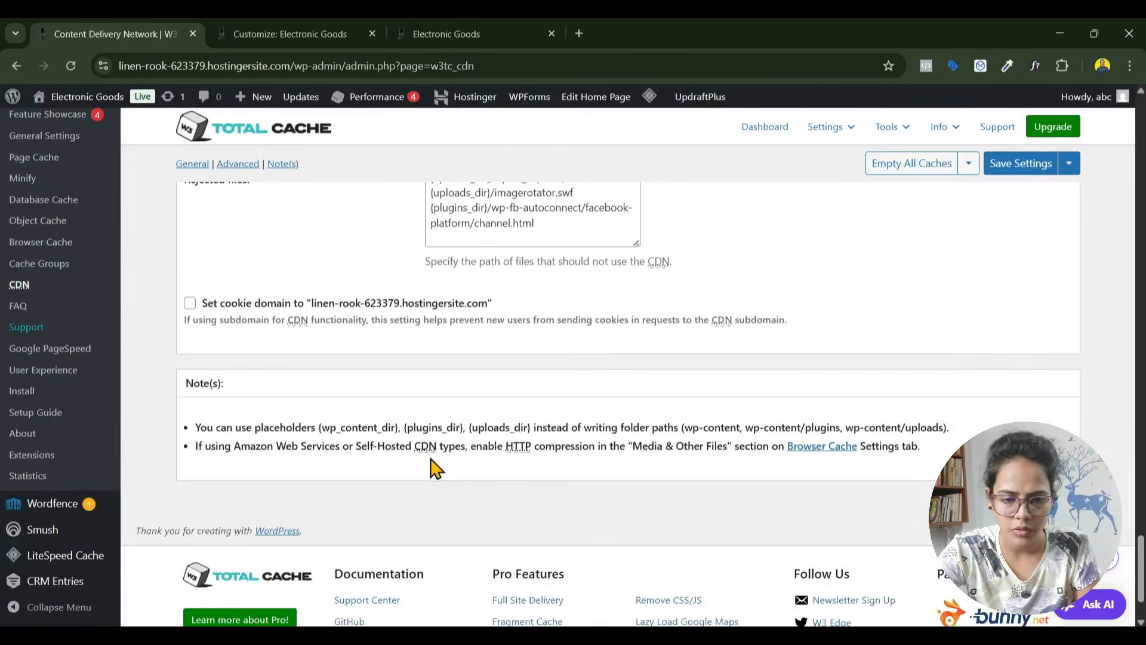
{"action": "left_click", "coordinate": [1021, 163]}
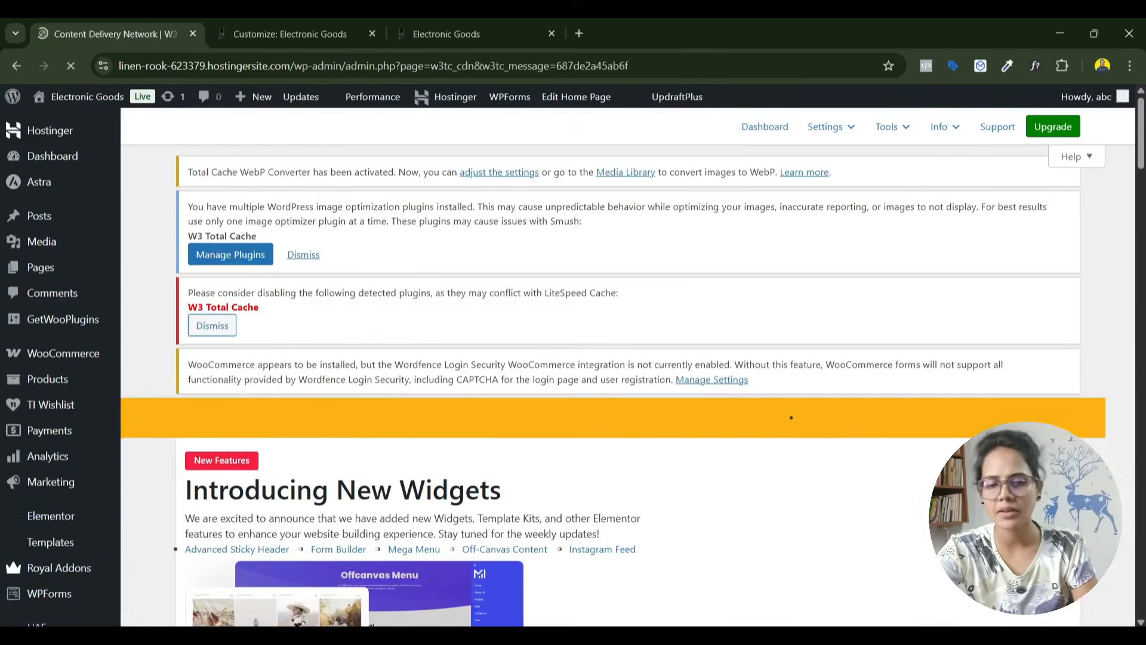
{"action": "mouse_move", "coordinate": [77, 458]}
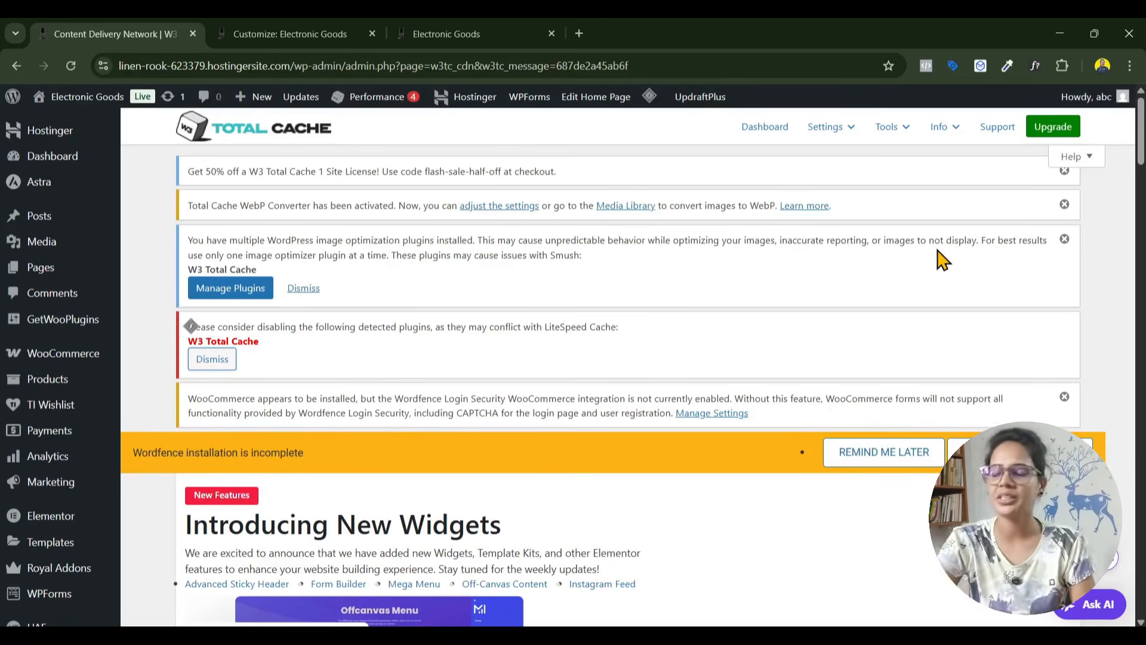
{"action": "scroll", "coordinate": [36, 477], "scroll_direction": "down", "scroll_amount": 3}
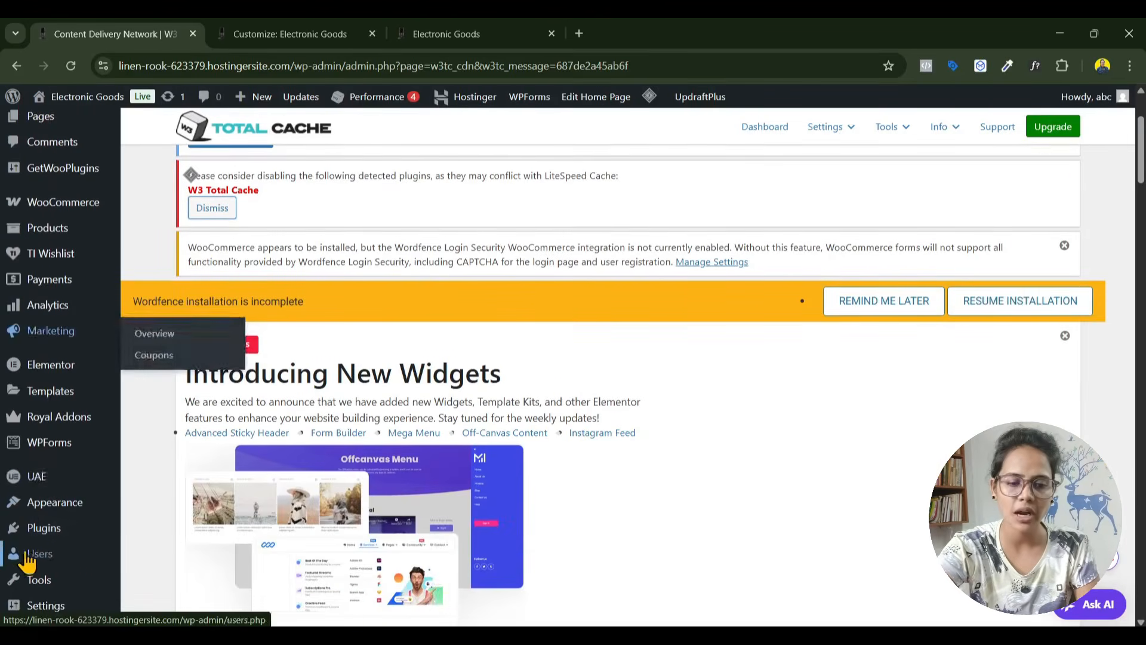
{"action": "mouse_move", "coordinate": [42, 478]}
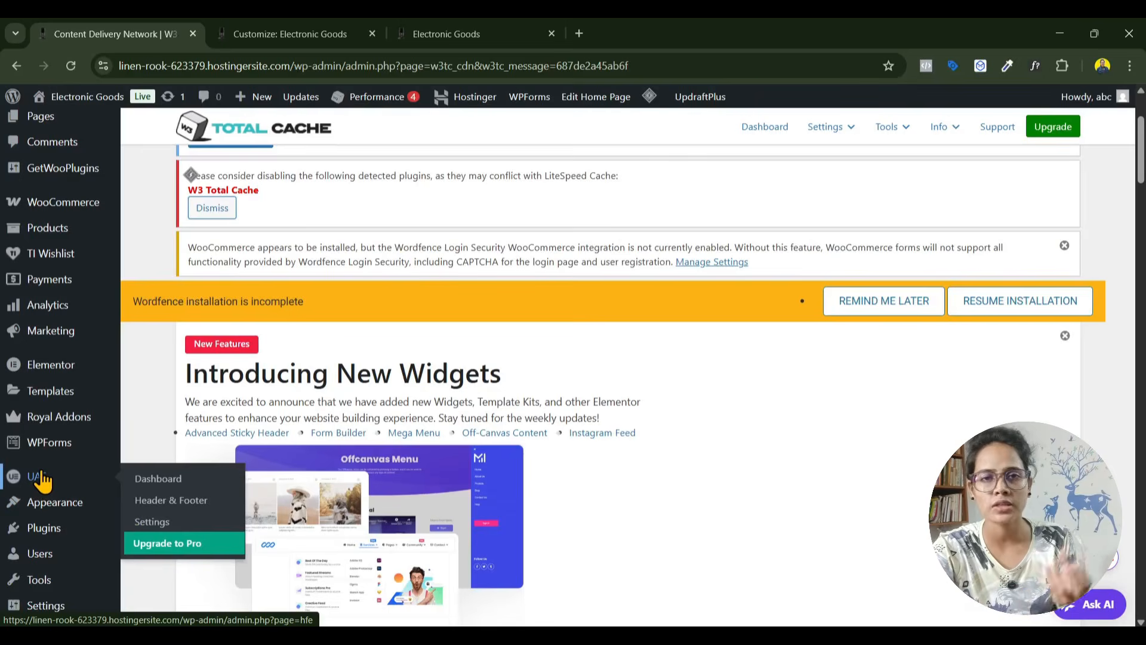
{"action": "scroll", "coordinate": [41, 479], "scroll_direction": "down", "scroll_amount": 3}
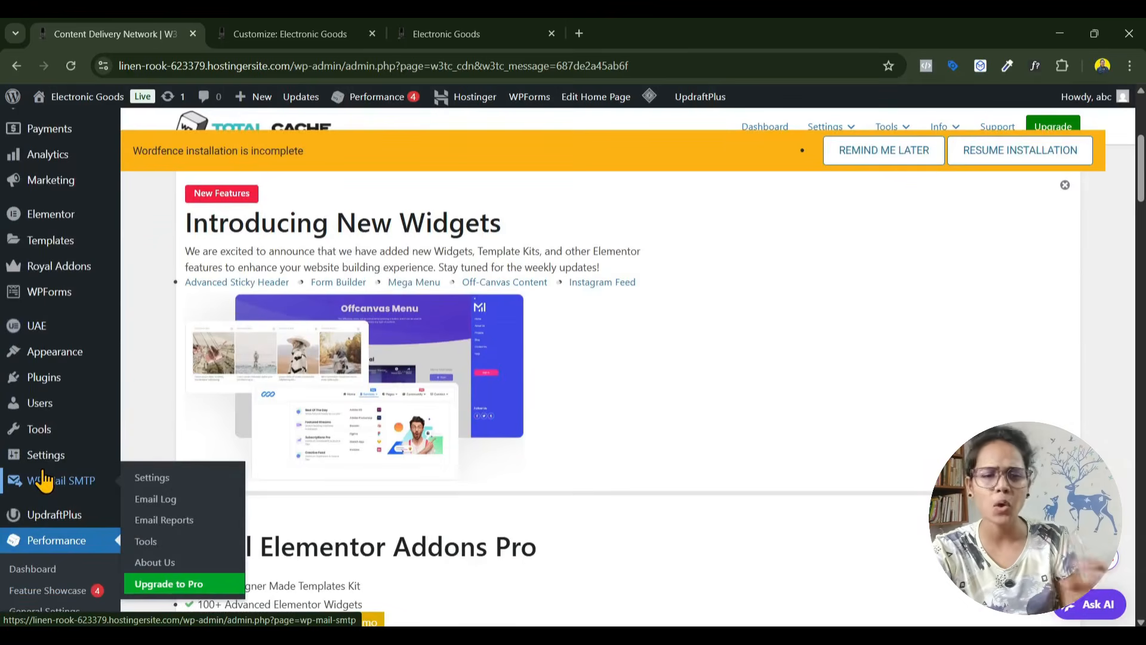
{"action": "scroll", "coordinate": [45, 478], "scroll_direction": "down", "scroll_amount": 4}
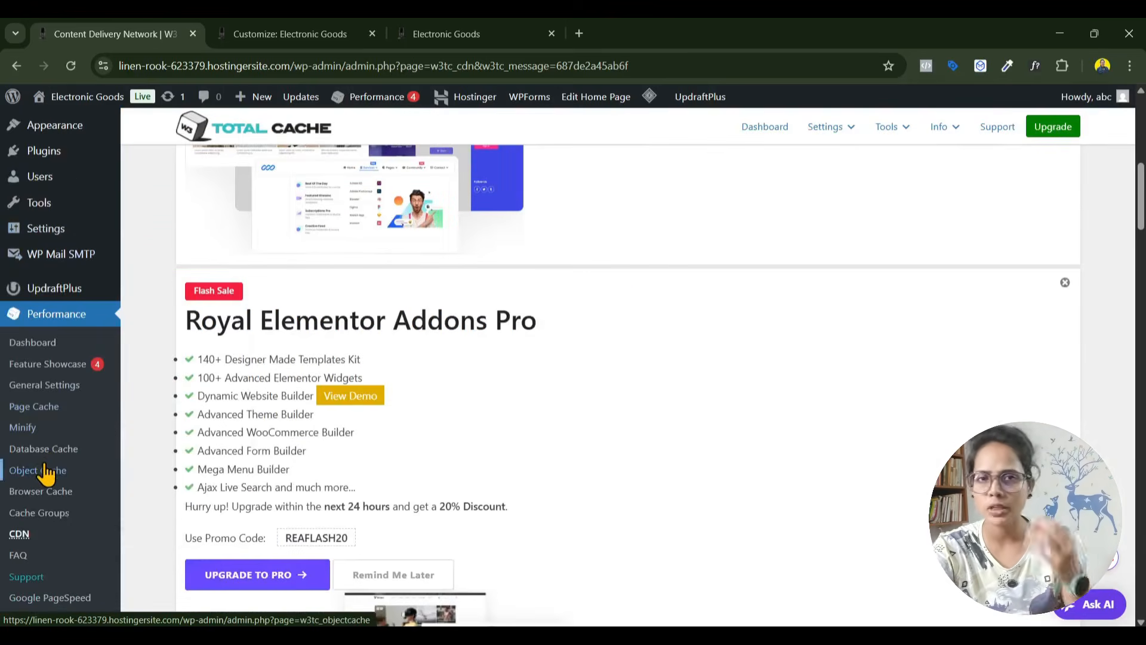
{"action": "scroll", "coordinate": [62, 402], "scroll_direction": "down", "scroll_amount": 7}
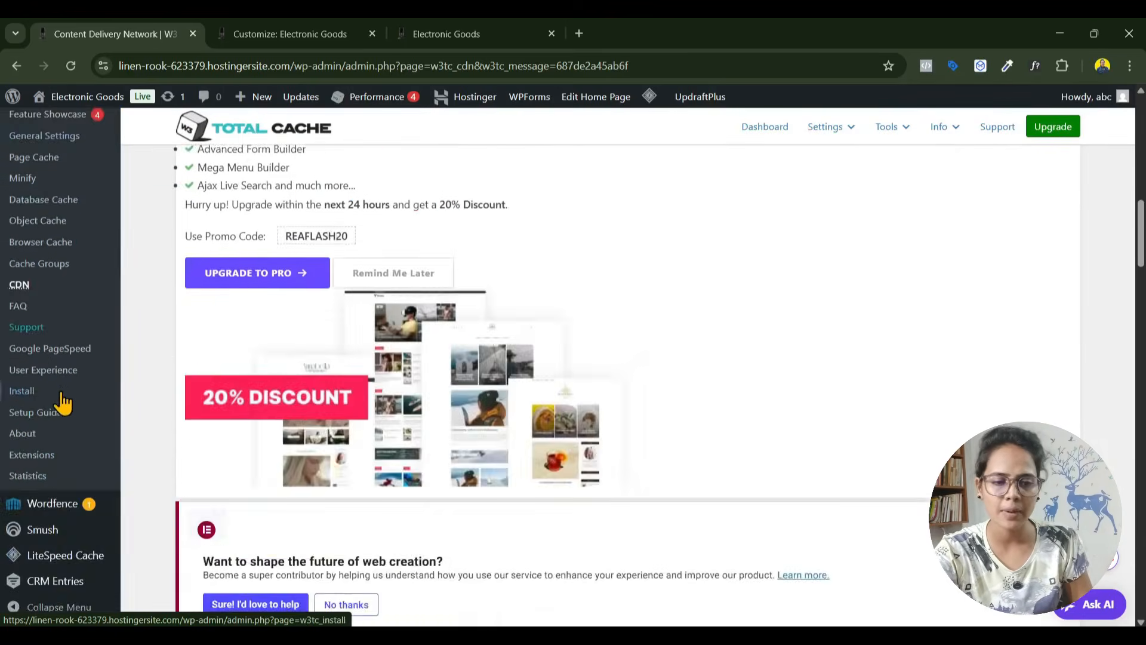
{"action": "scroll", "coordinate": [63, 491], "scroll_direction": "up", "scroll_amount": 8}
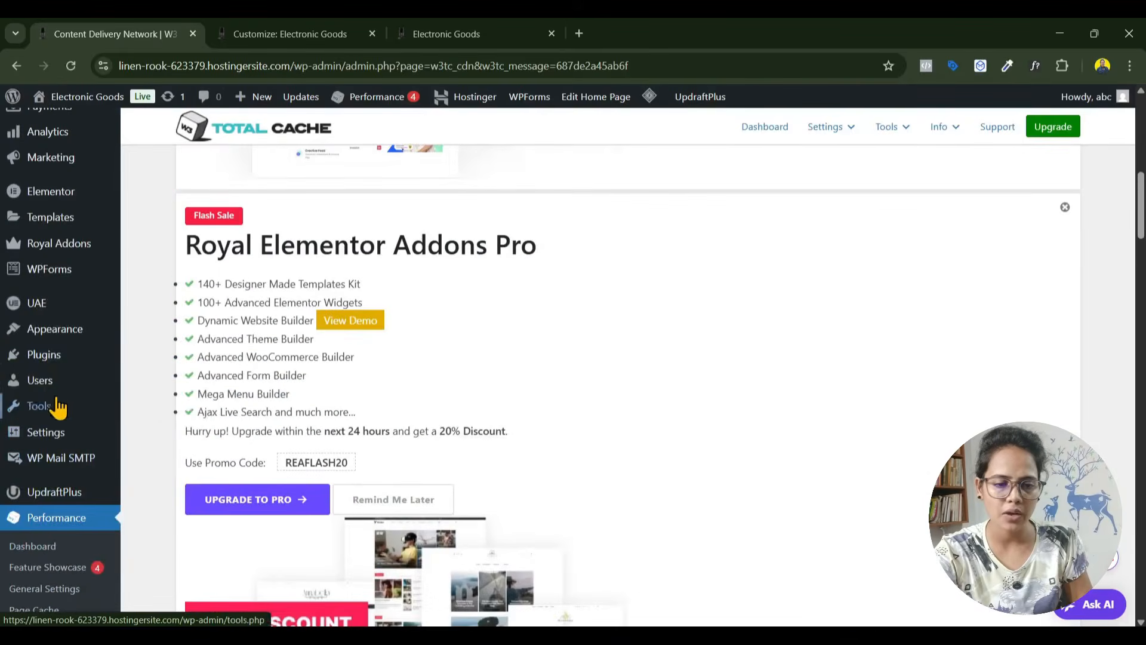
Search new plugins for "Google Site Kit", and install and activate Site Kit by Google.
{"action": "mouse_move", "coordinate": [42, 369]}
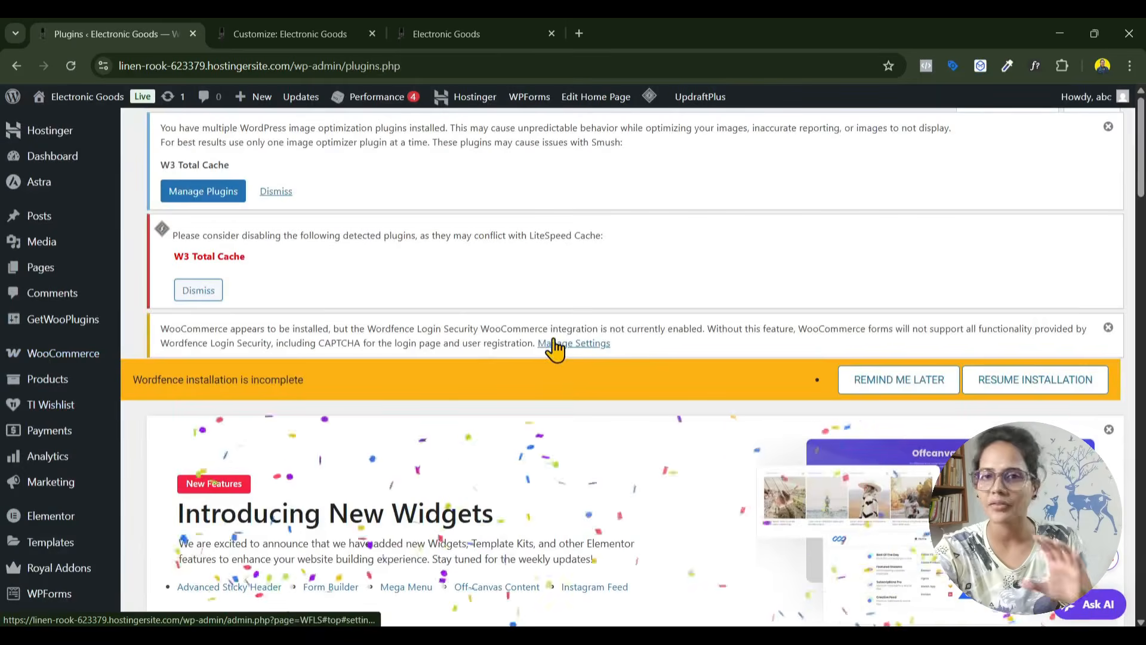
{"action": "scroll", "coordinate": [647, 364], "scroll_direction": "down", "scroll_amount": 9}
{"action": "scroll", "coordinate": [641, 359], "scroll_direction": "down", "scroll_amount": 5}
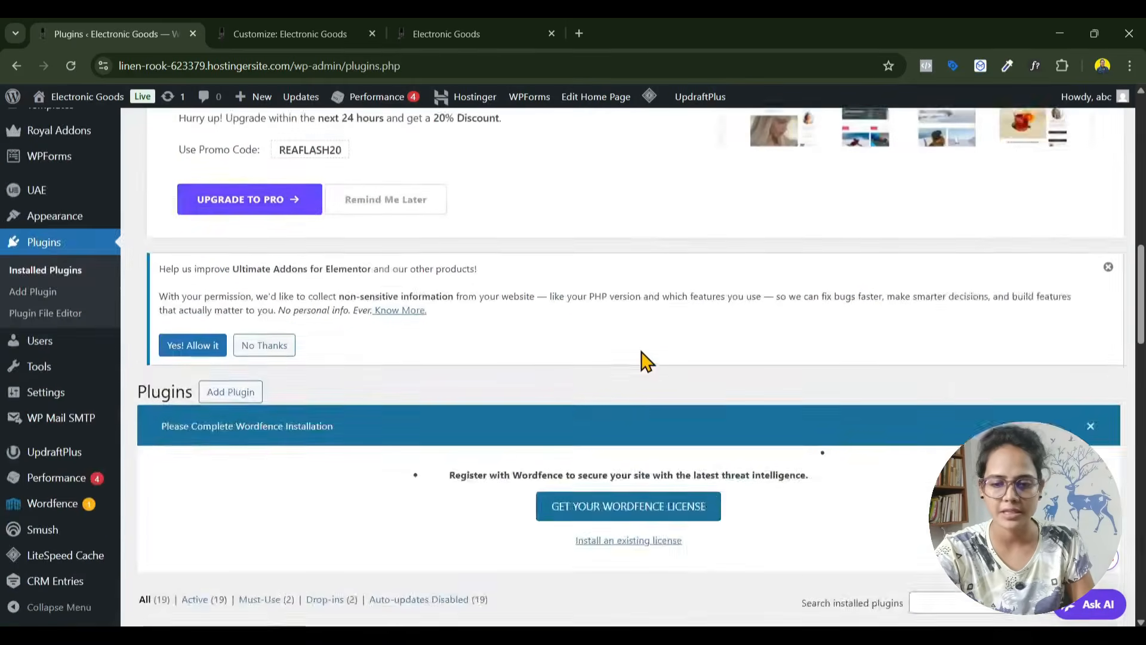
{"action": "scroll", "coordinate": [645, 358], "scroll_direction": "up", "scroll_amount": 15}
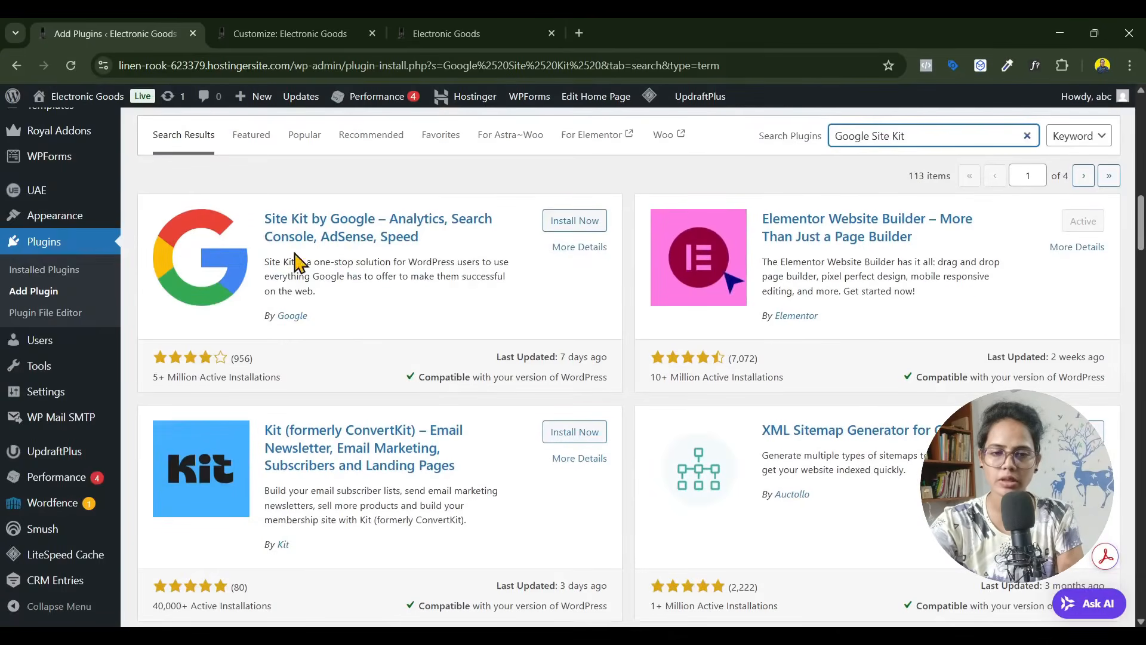
{"action": "left_click", "coordinate": [562, 229]}
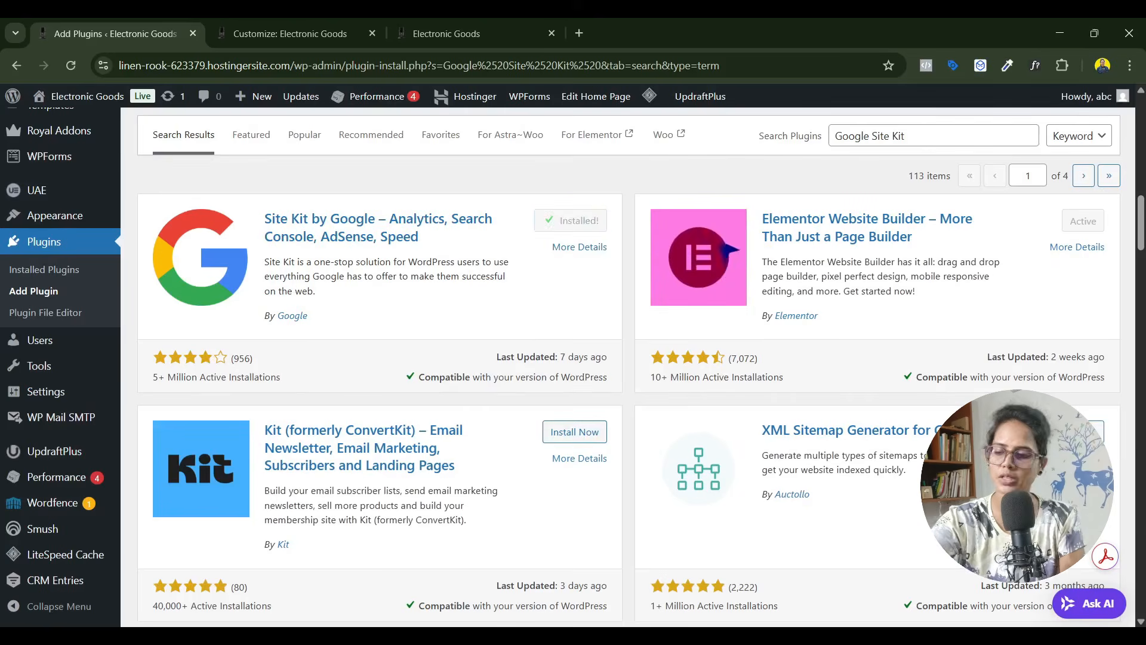
{"action": "left_click", "coordinate": [572, 221]}
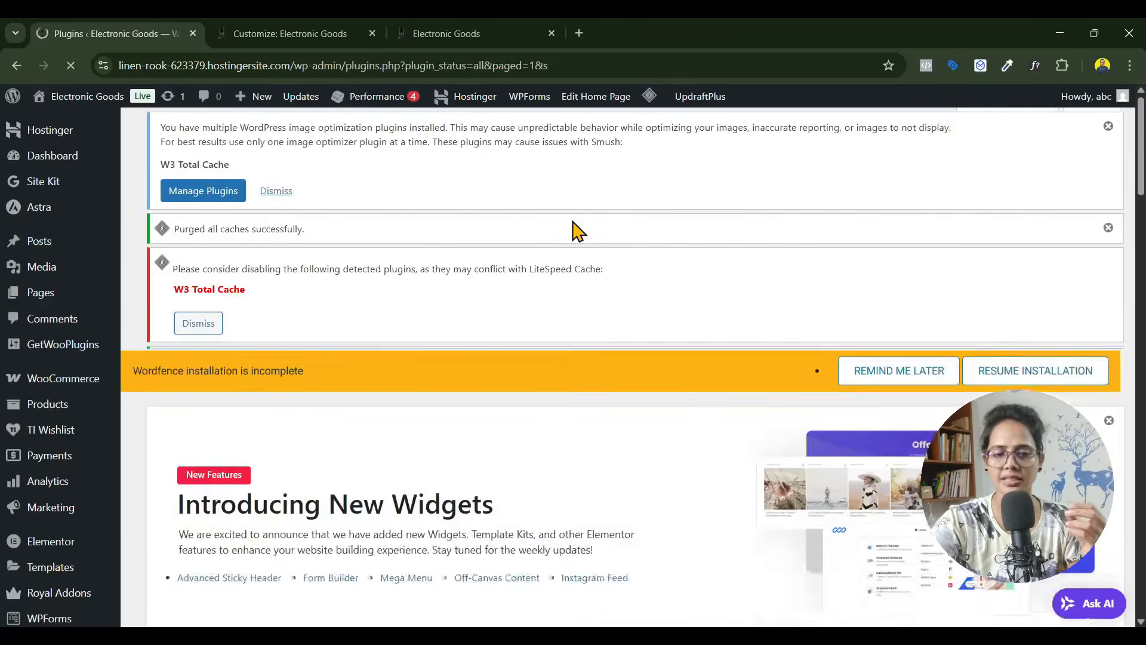
Start the Site Kit setup and look through its Google Analytics and Google sign-in options.
{"action": "scroll", "coordinate": [576, 230], "scroll_direction": "down", "scroll_amount": 2}
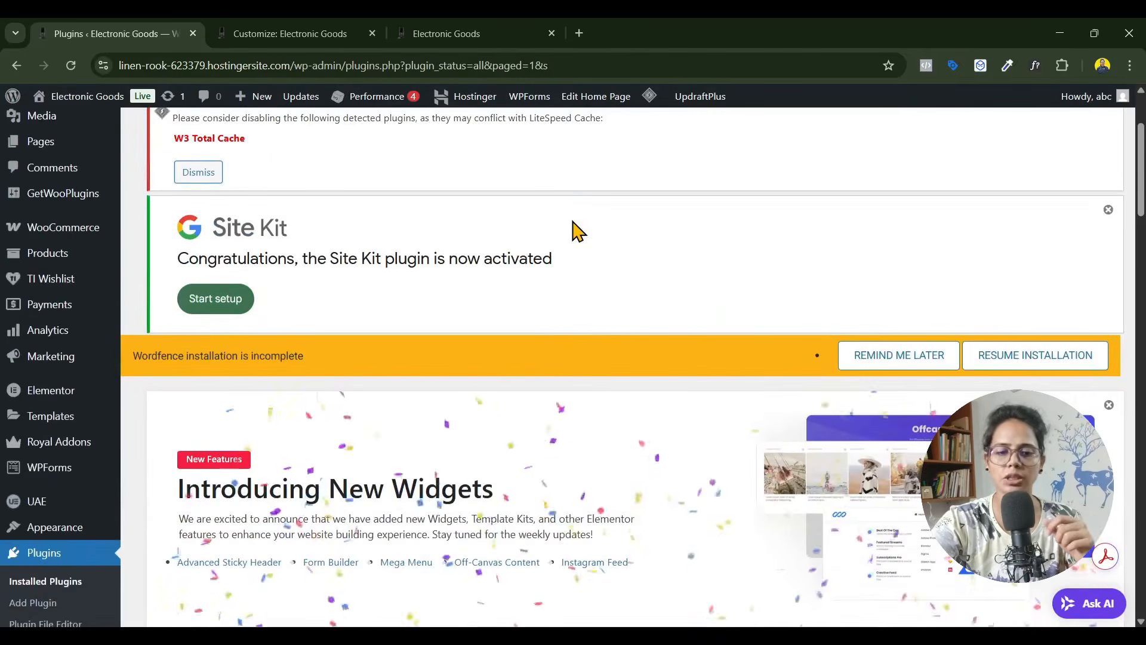
{"action": "left_click", "coordinate": [215, 301]}
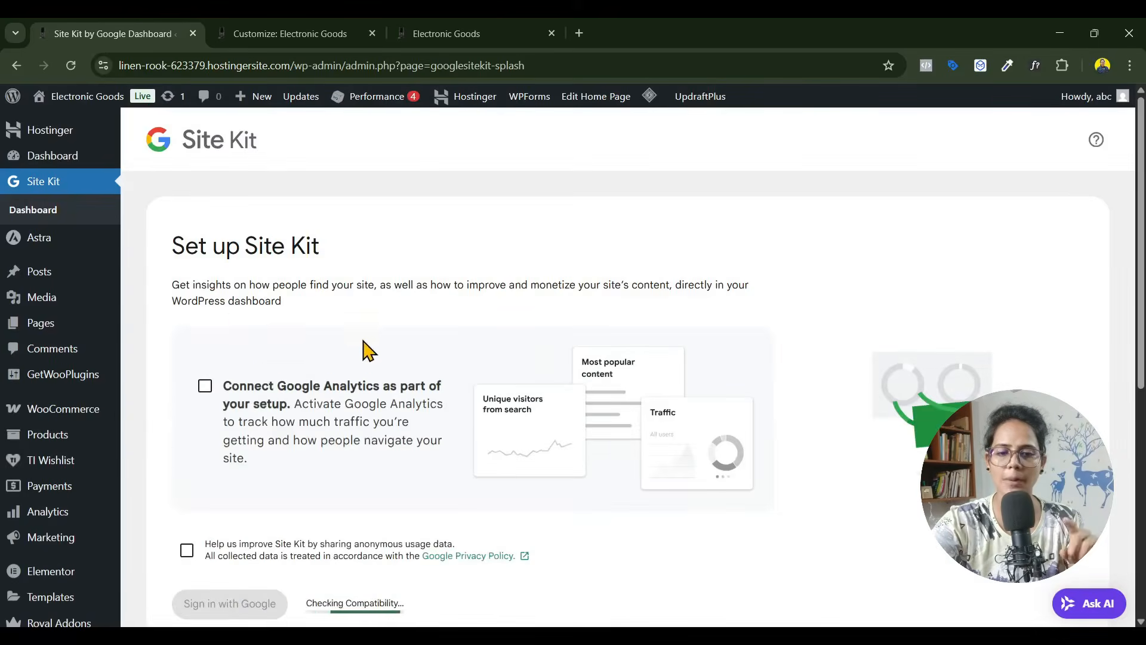
{"action": "scroll", "coordinate": [367, 349], "scroll_direction": "down", "scroll_amount": 3}
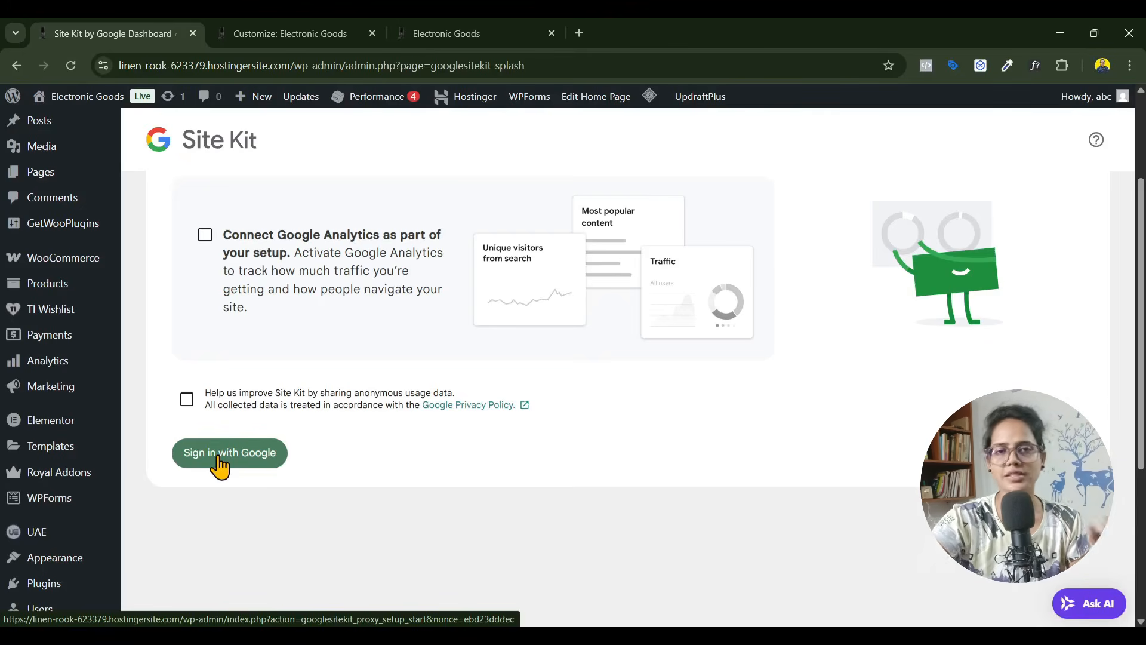
Complete the Site Kit setup with Google sign-in, site ownership verification and Google Account data access, ending on the Site Kit dashboard.
{"action": "scroll", "coordinate": [219, 466], "scroll_direction": "up", "scroll_amount": 1}
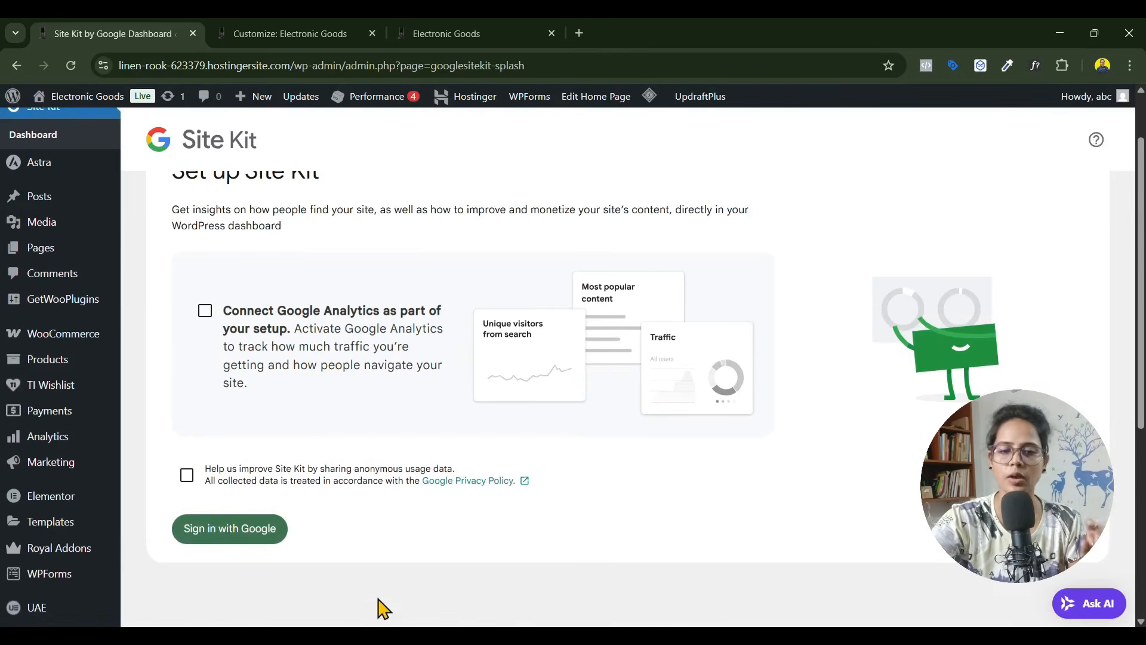
{"action": "left_click", "coordinate": [229, 528]}
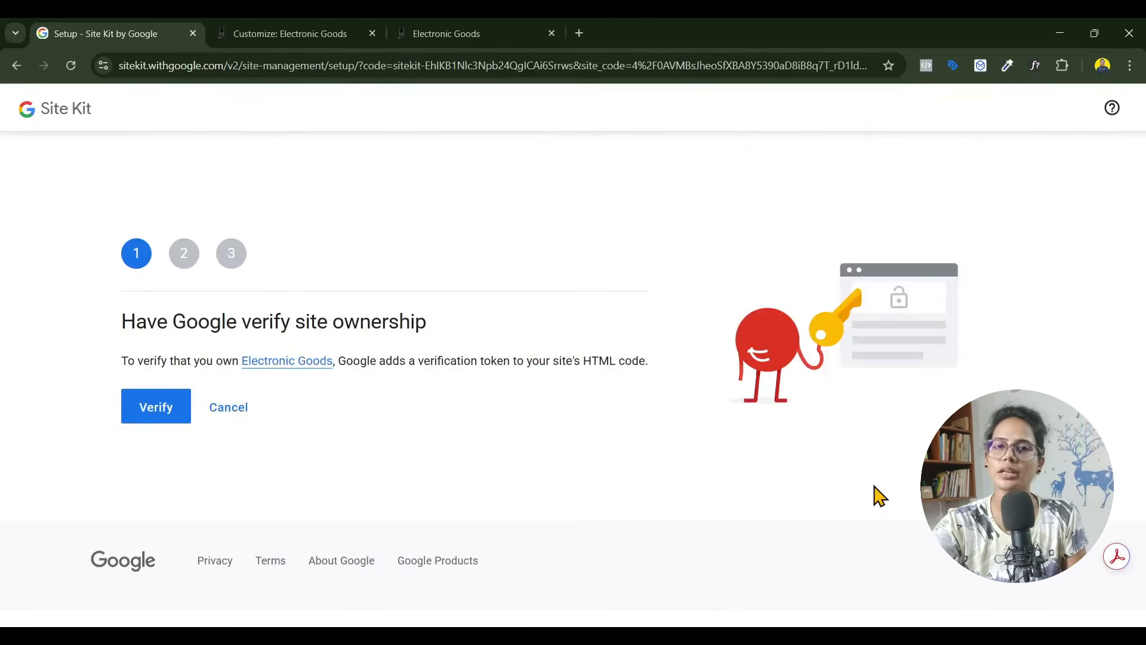
{"action": "left_click", "coordinate": [161, 410]}
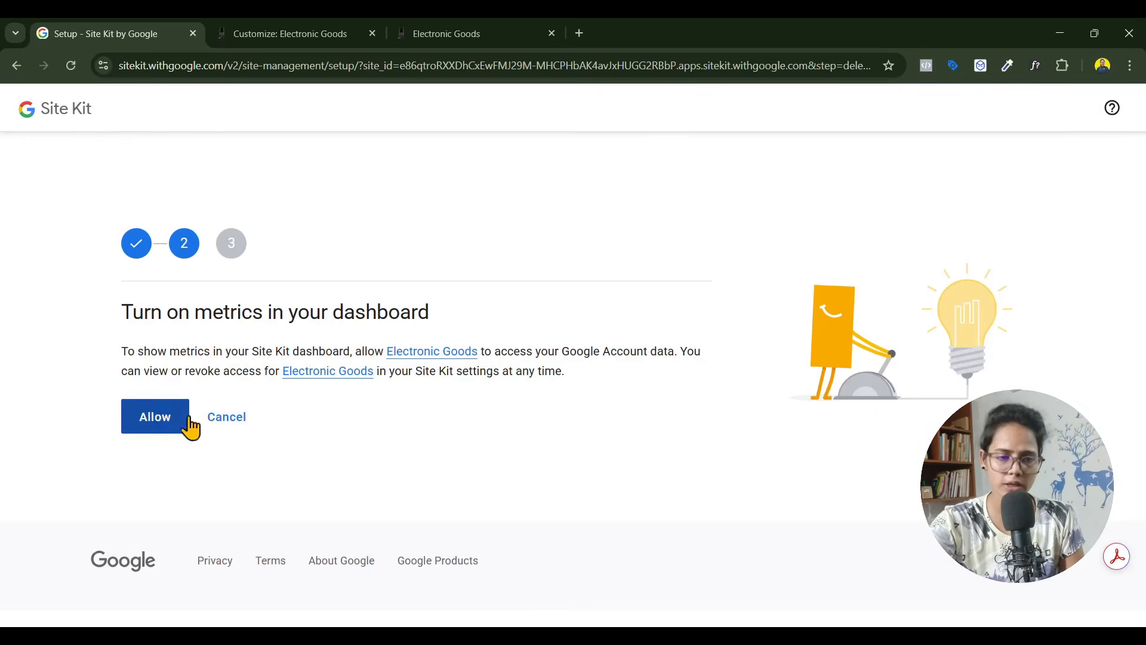
{"action": "left_click", "coordinate": [157, 419]}
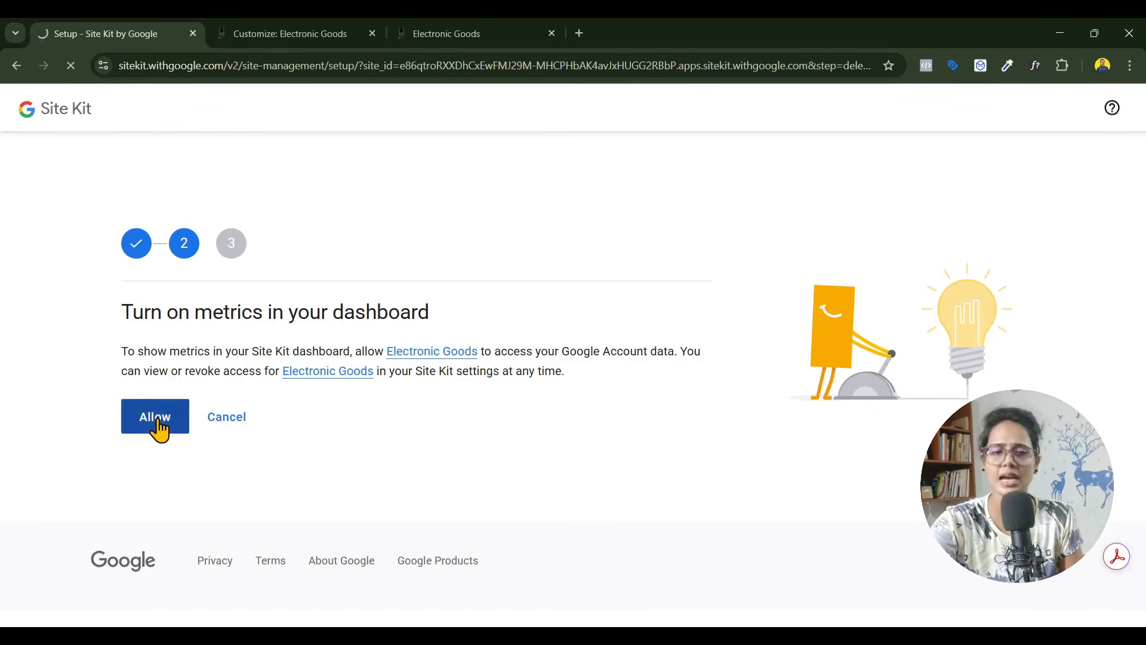
{"action": "left_click", "coordinate": [158, 422]}
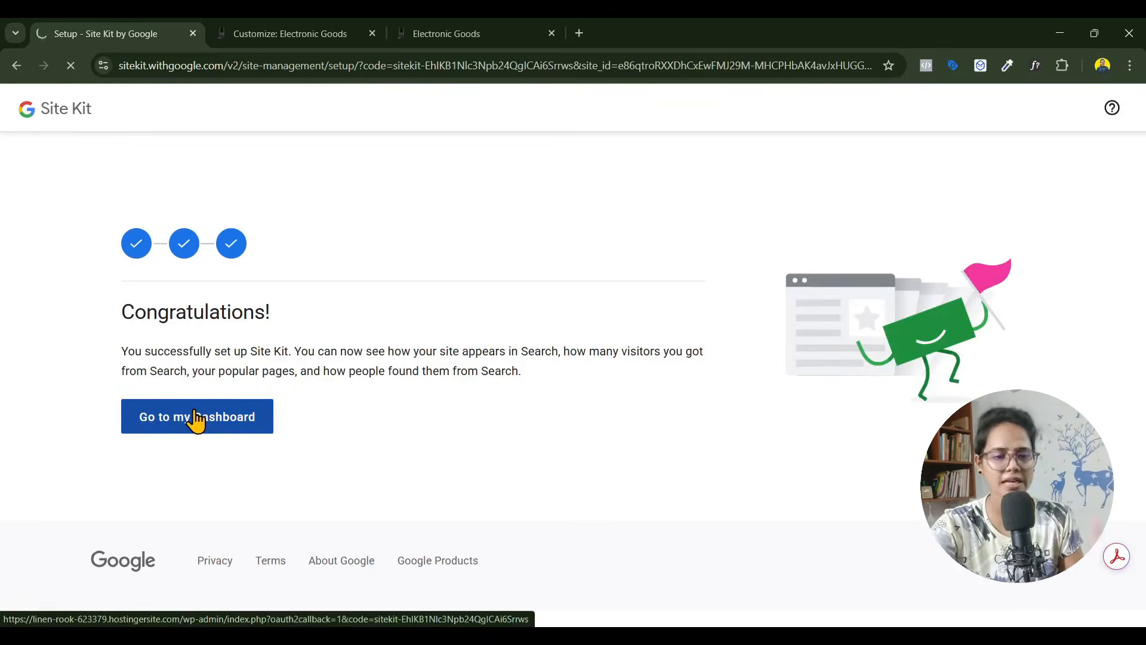
{"action": "left_click", "coordinate": [196, 413]}
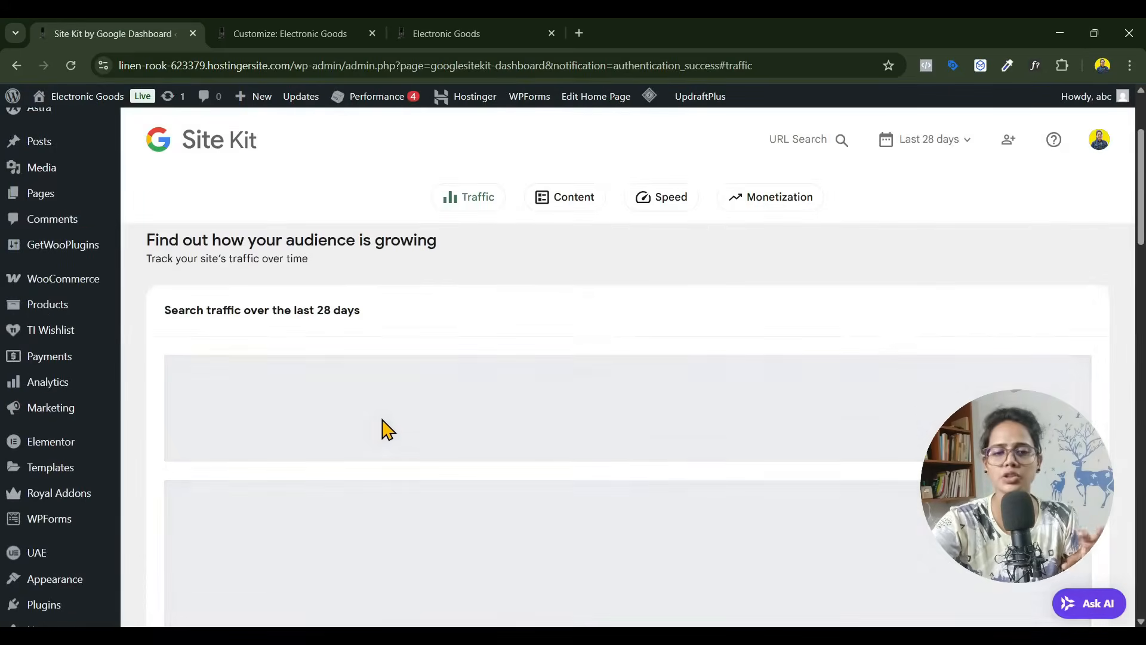
Review the Site Kit dashboard's search traffic, content, speed and monetization sections, down to the AdSense connection offer.
{"action": "scroll", "coordinate": [385, 428], "scroll_direction": "down", "scroll_amount": 15}
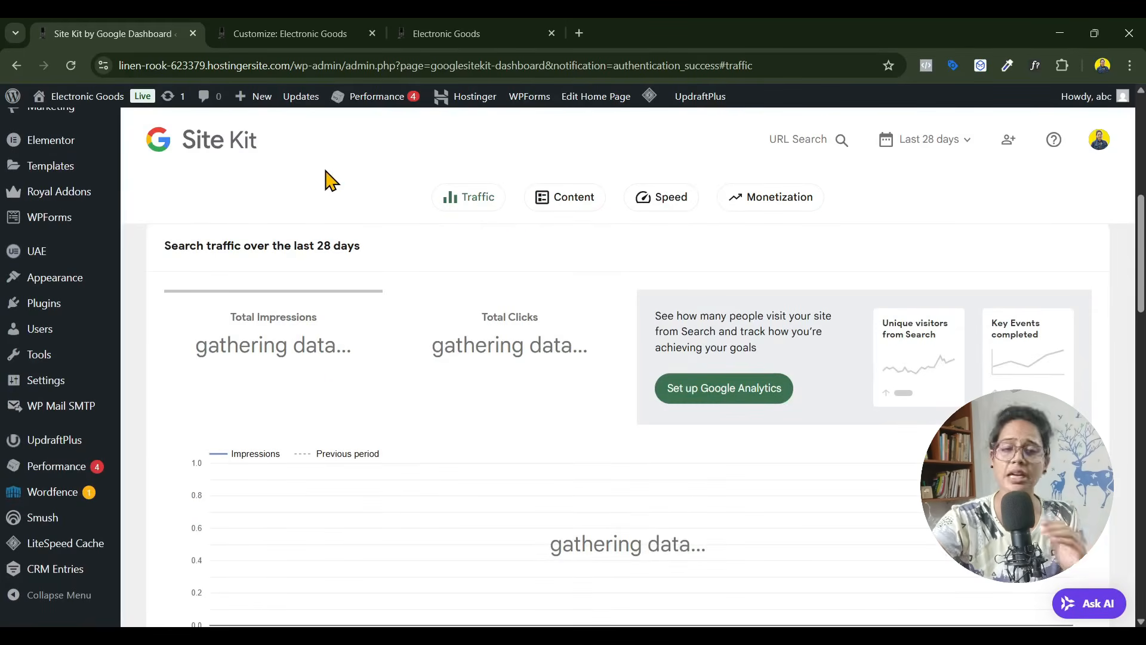
{"action": "scroll", "coordinate": [476, 430], "scroll_direction": "down", "scroll_amount": 3}
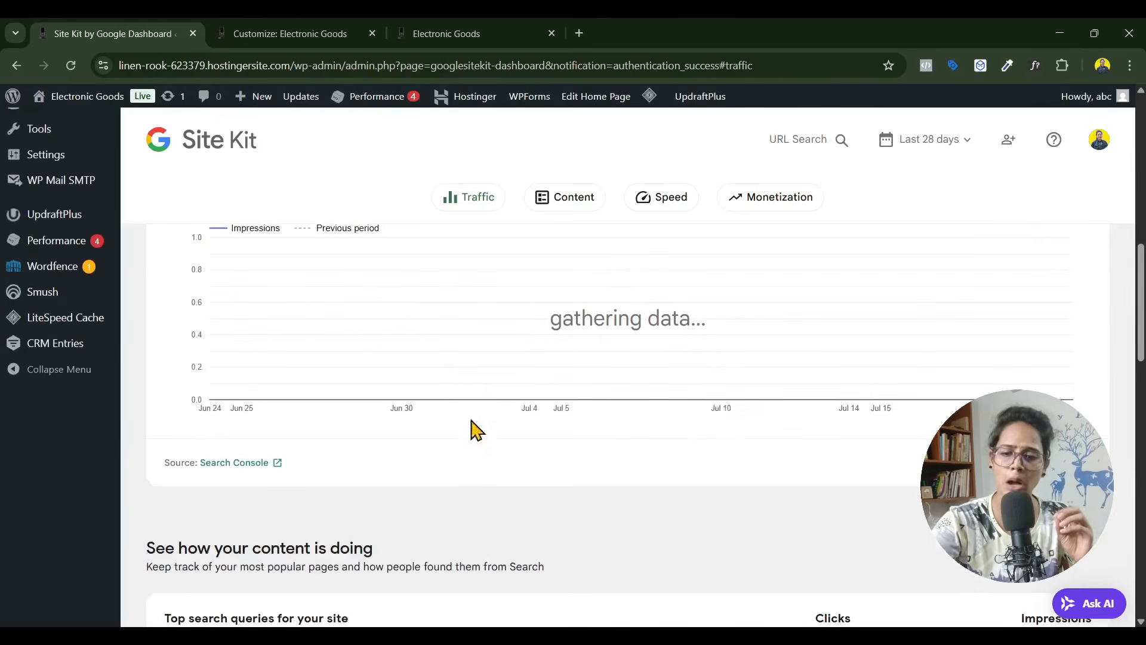
{"action": "scroll", "coordinate": [555, 453], "scroll_direction": "down", "scroll_amount": 4}
{"action": "scroll", "coordinate": [615, 463], "scroll_direction": "down", "scroll_amount": 6}
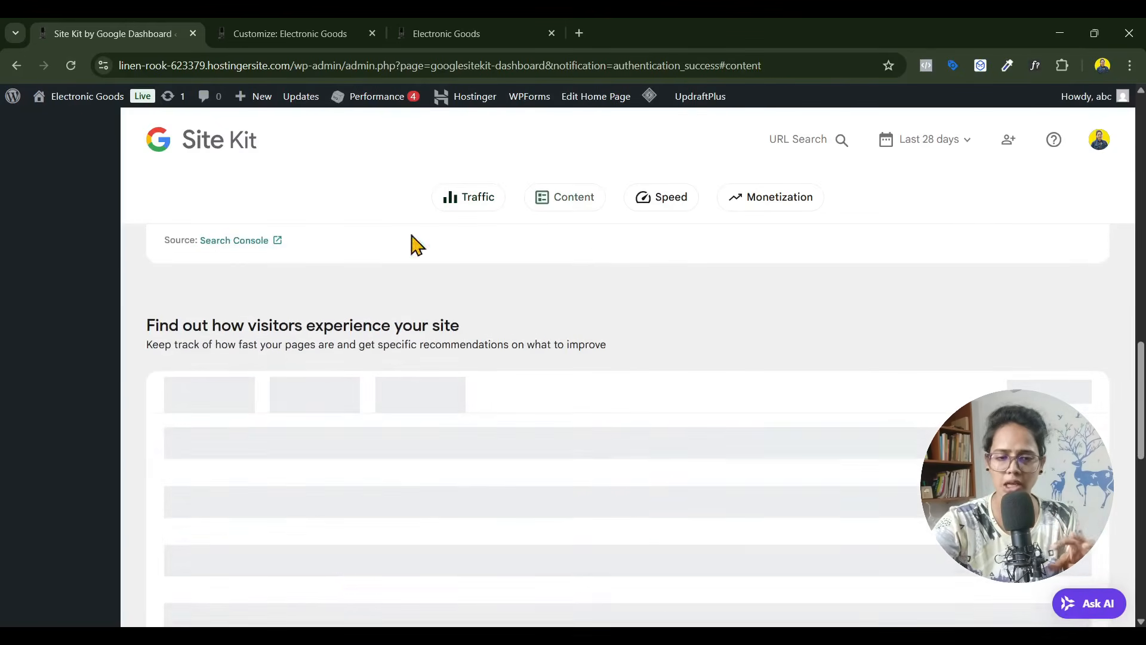
{"action": "scroll", "coordinate": [613, 525], "scroll_direction": "down", "scroll_amount": 6}
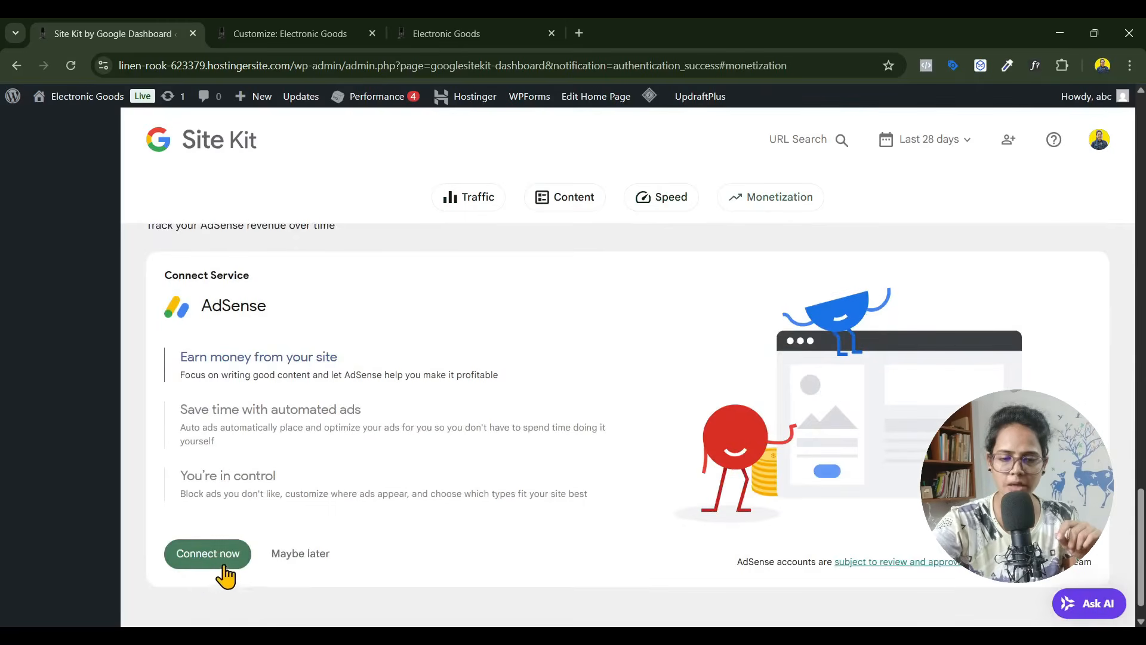
{"action": "scroll", "coordinate": [227, 572], "scroll_direction": "down", "scroll_amount": 1}
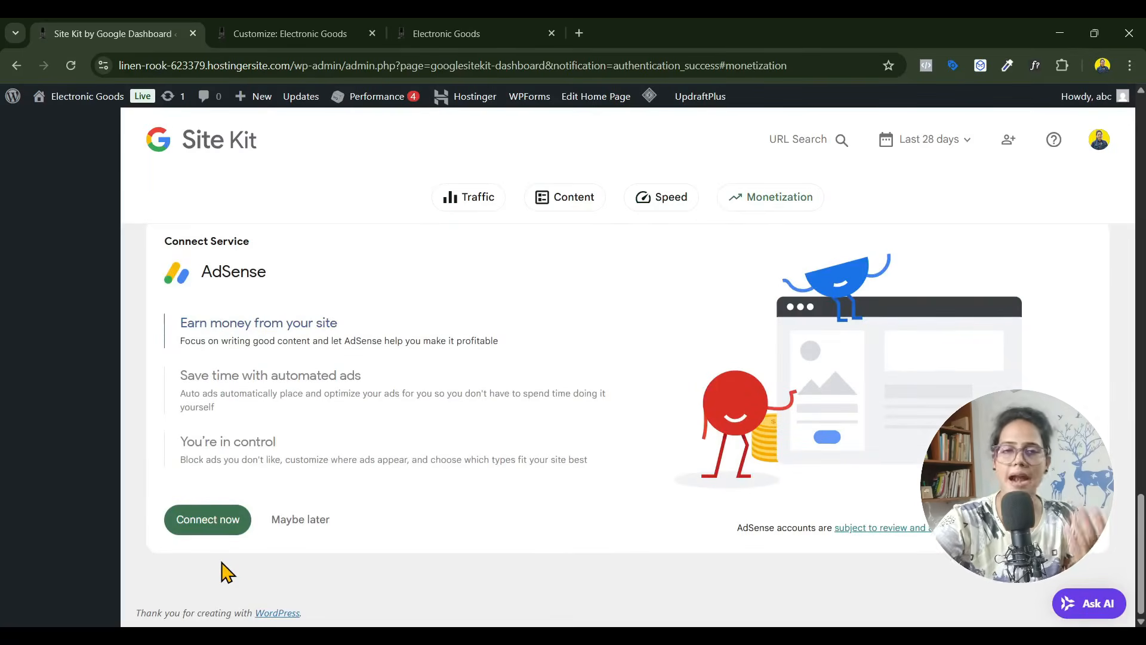